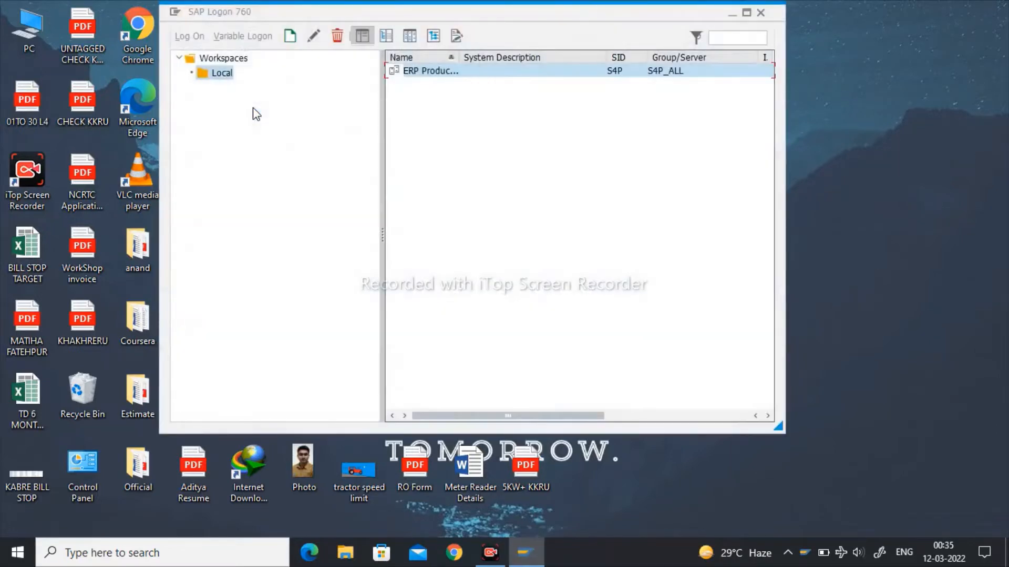
# - Log on to the ERP production system in client 300 with the user ID and the account password
pyautogui.click(746, 13)
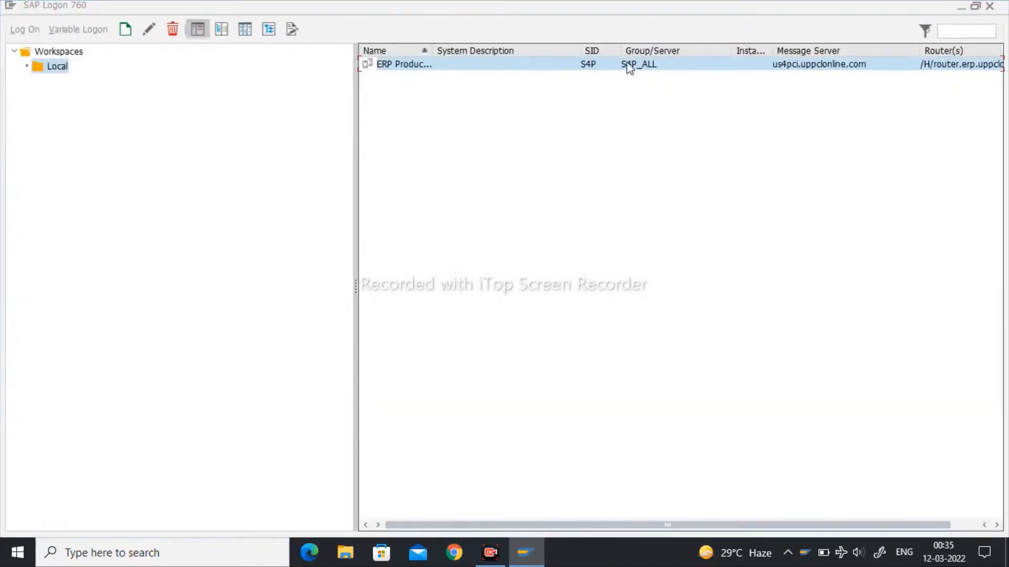
pyautogui.doubleClick(565, 68)
pyautogui.write('11006693')
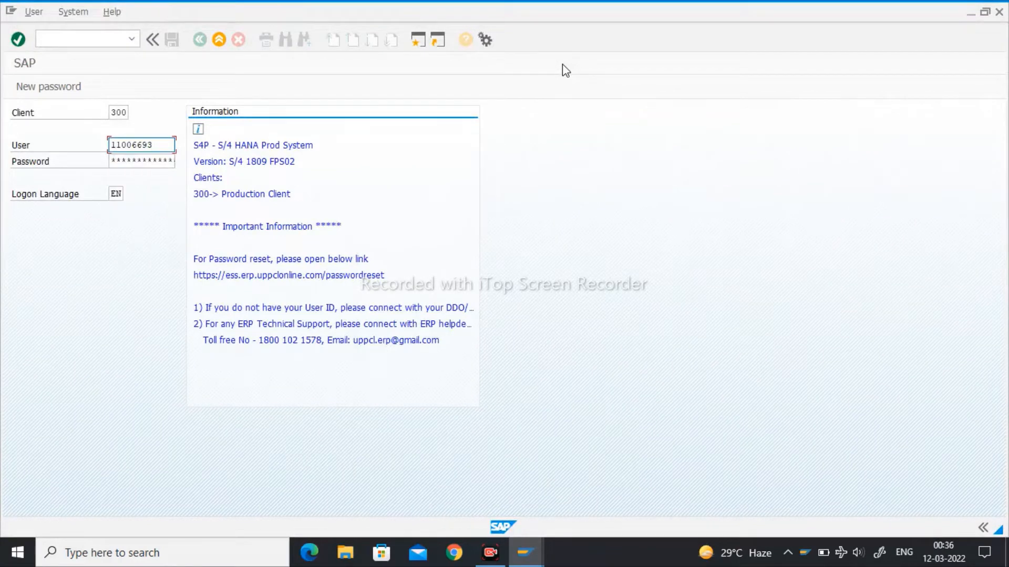
pyautogui.press('Tab')
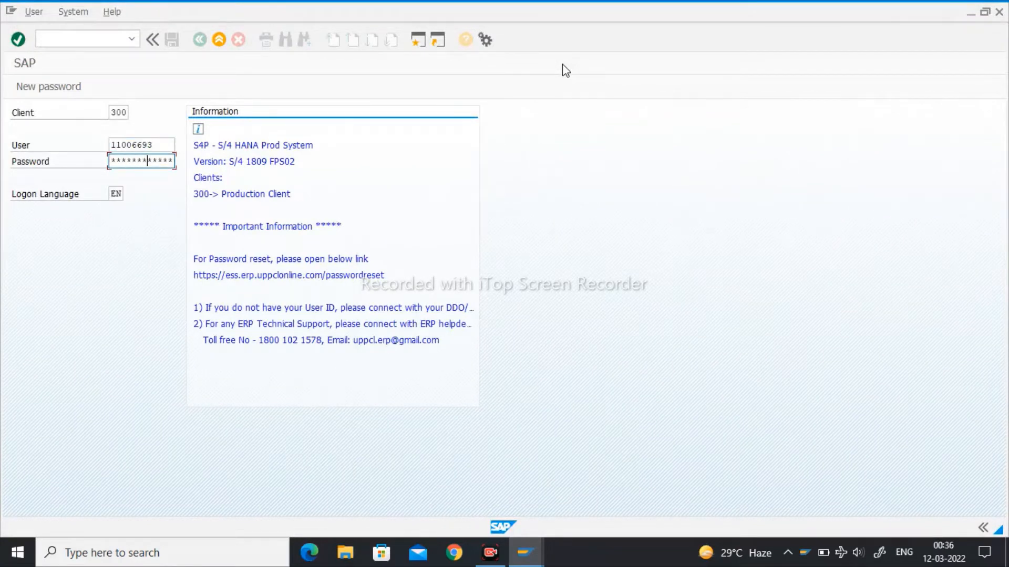
pyautogui.press('Return')
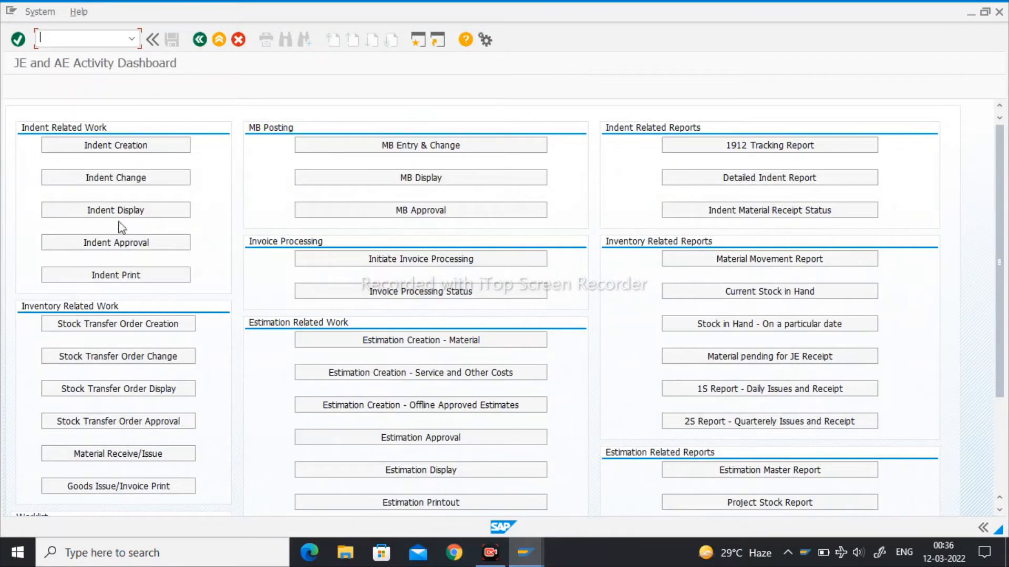
# - Leave the JE and AE Activity Dashboard and open the Display Warehouse Stocks of Material transaction
pyautogui.click(225, 46)
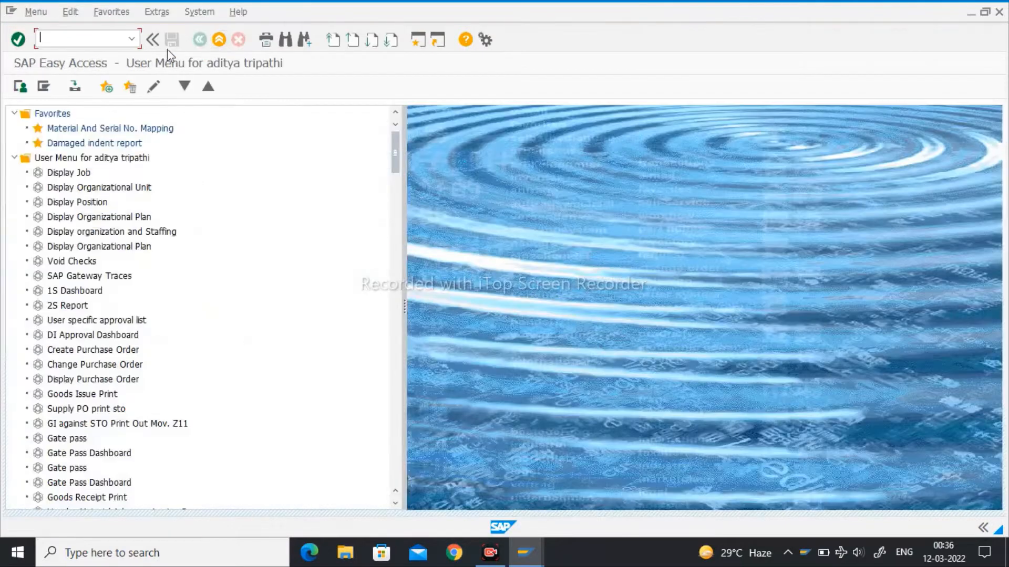
pyautogui.write('mb52')
pyautogui.press('Return')
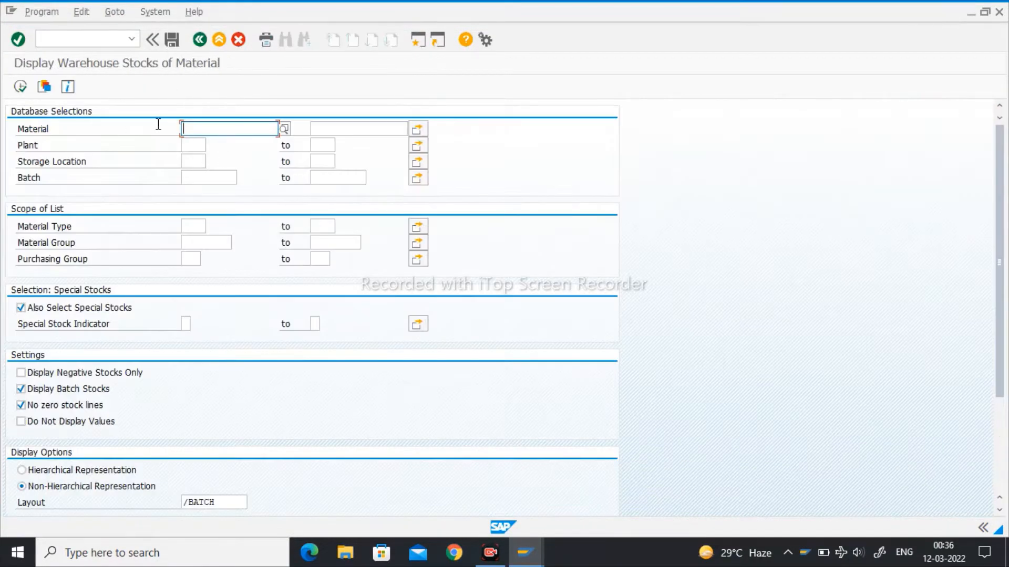
# - Run the warehouse stock report for plant V251 and storage location JE12
pyautogui.click(195, 146)
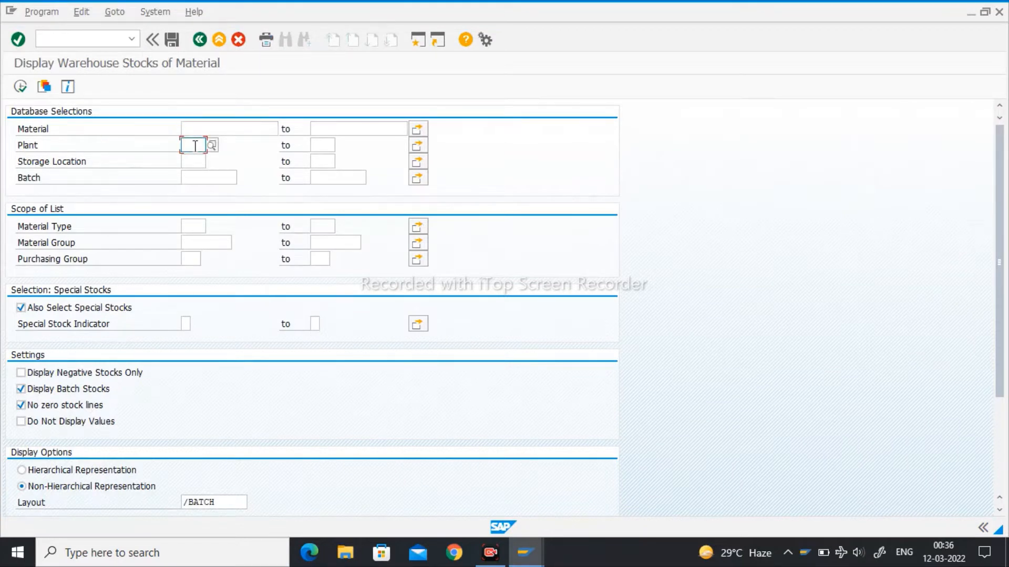
pyautogui.write('V261')
pyautogui.click(192, 162)
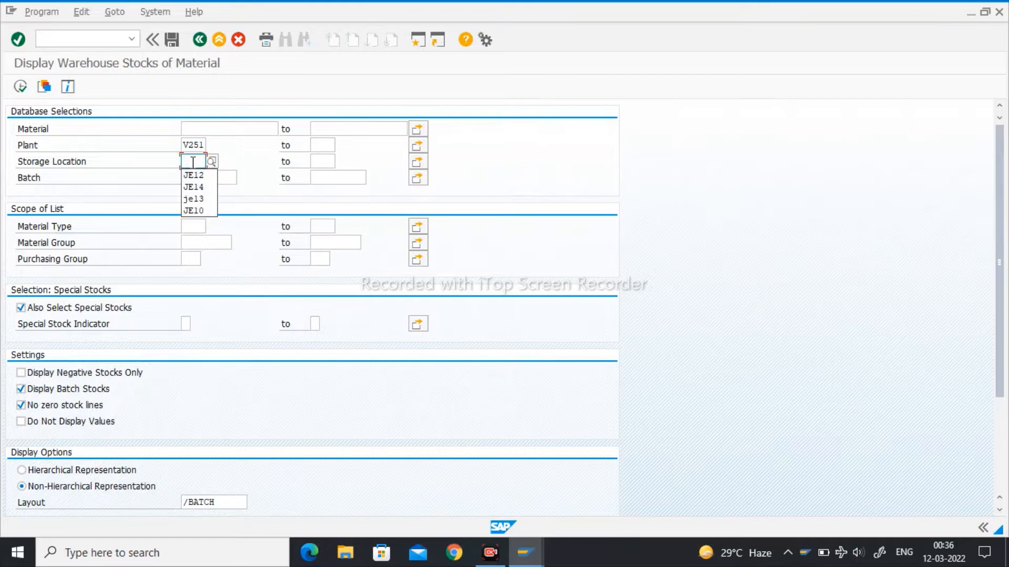
pyautogui.write('JE12')
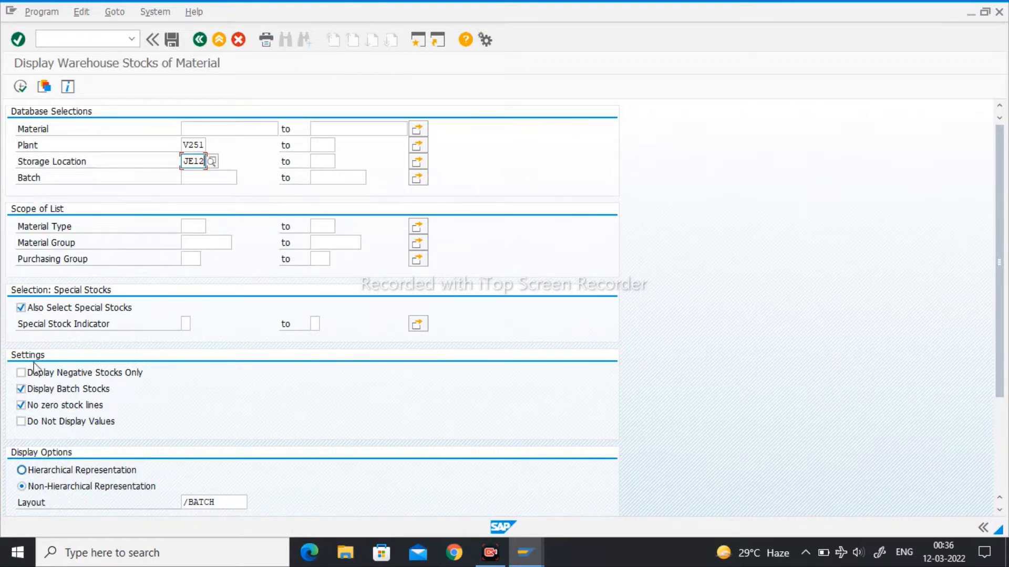
pyautogui.click(20, 86)
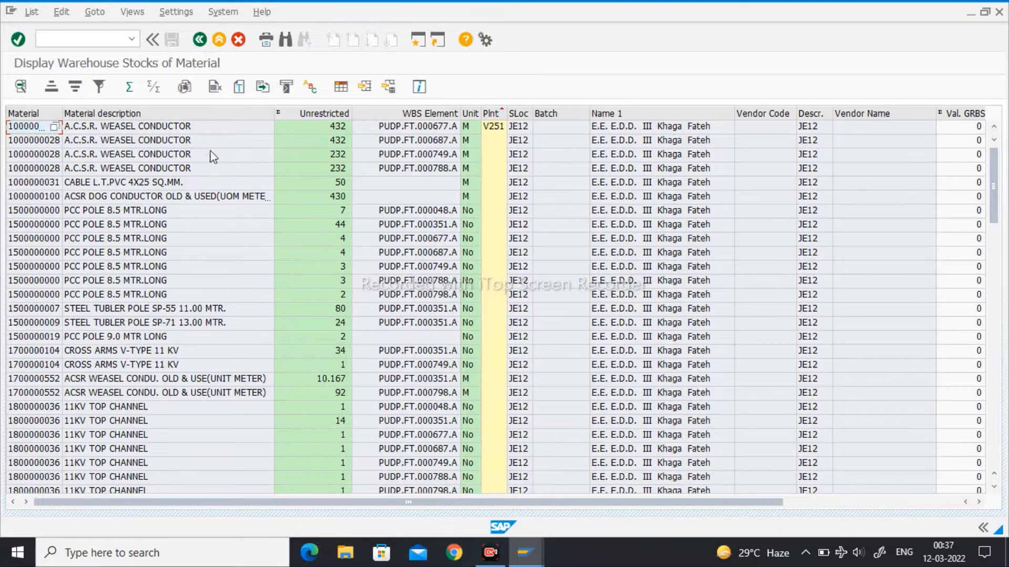
# - Show the stock list in print preview and start its spreadsheet export in Excel Office Open XML Format (XLSX)
pyautogui.click(184, 89)
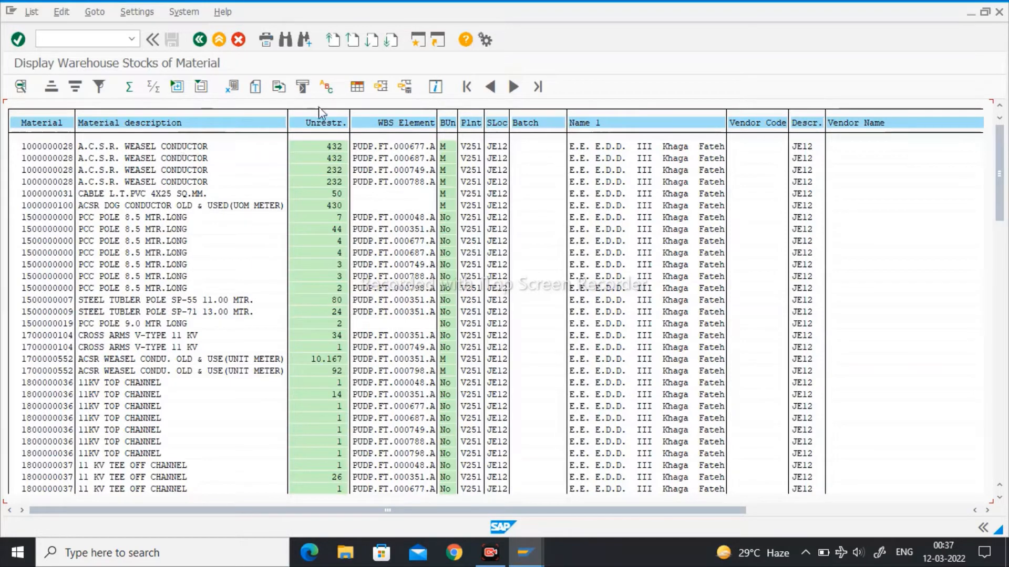
pyautogui.click(236, 91)
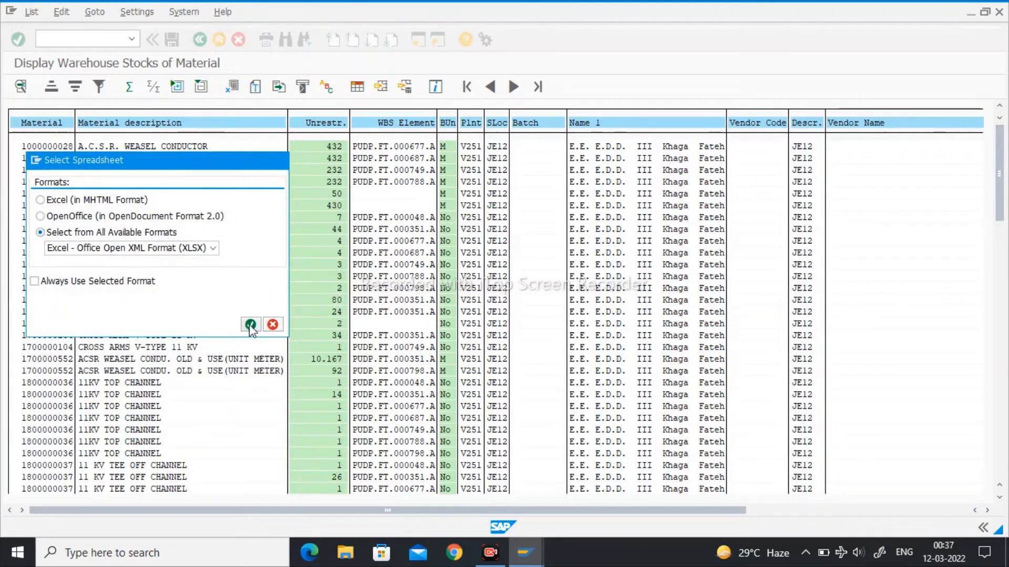
pyautogui.click(250, 325)
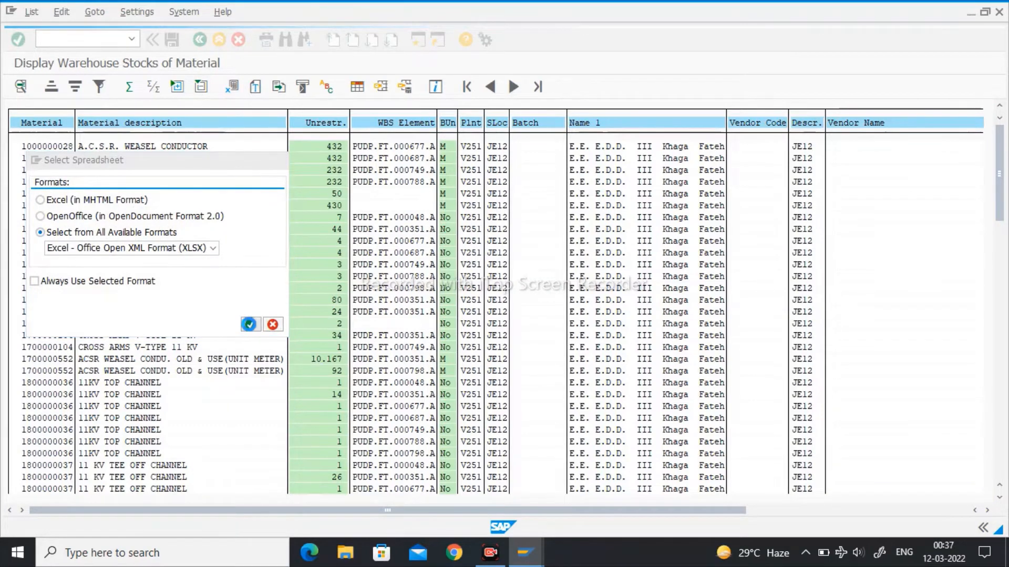
# - Save the export on the Desktop as "erp good issue", allowing the file to be created and opened in Excel
pyautogui.click(64, 282)
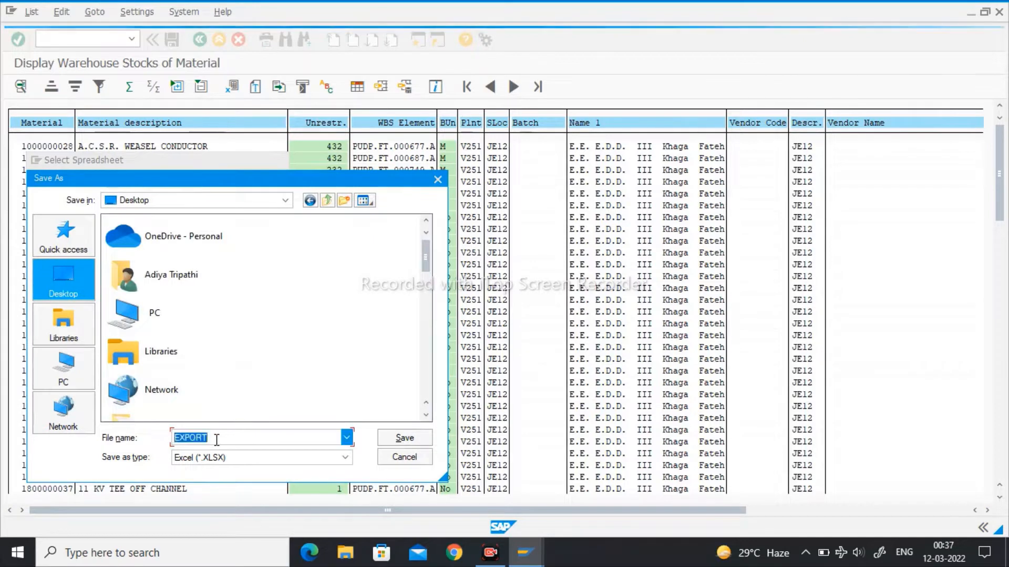
pyautogui.press('BackSpace')
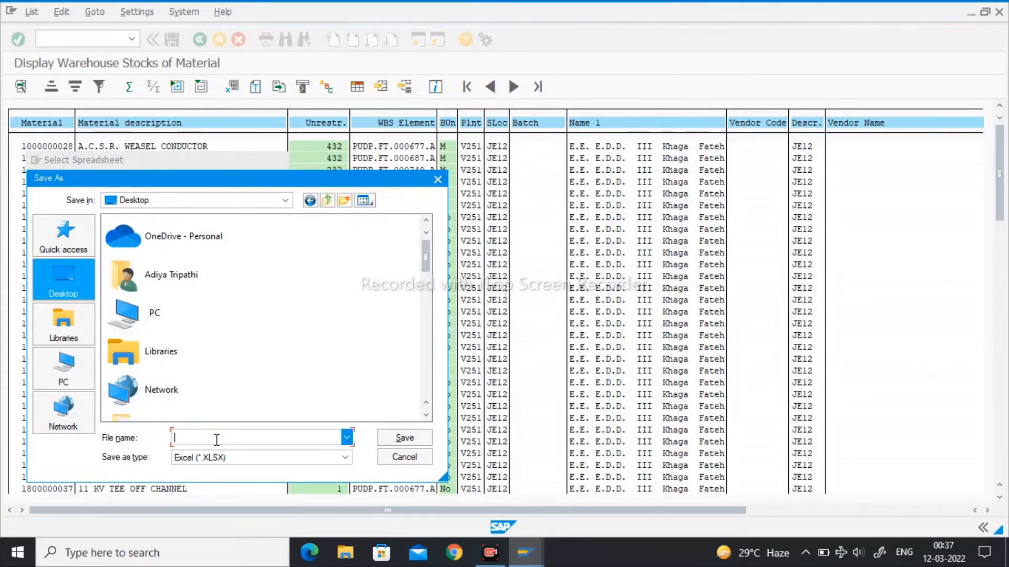
pyautogui.write('er')
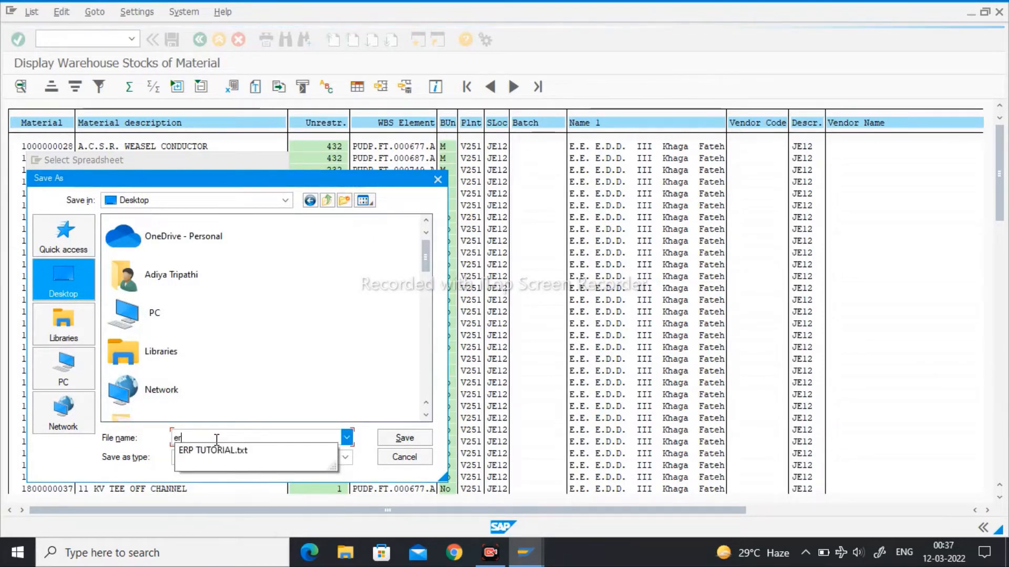
pyautogui.write('p good i')
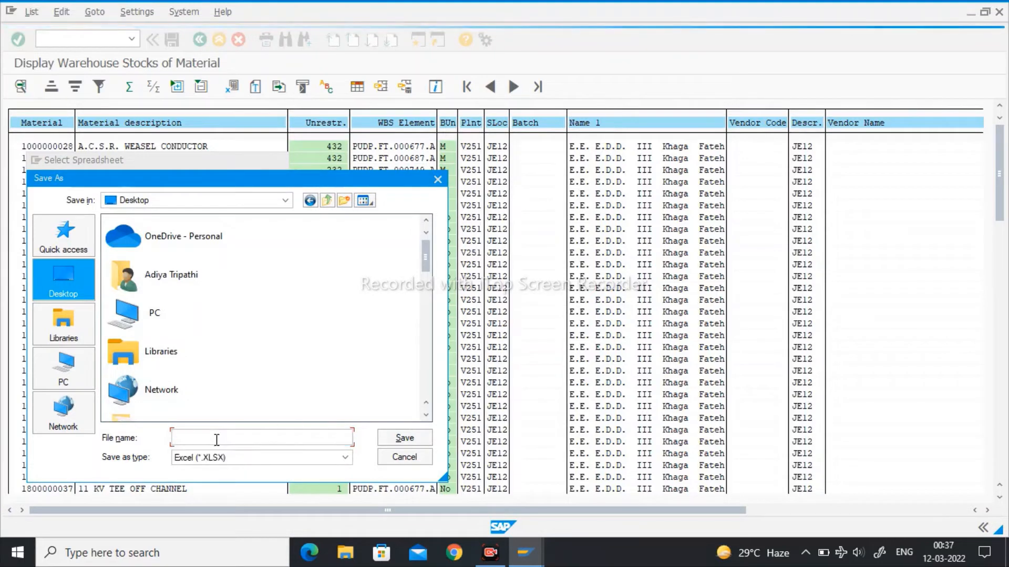
pyautogui.write('ssue')
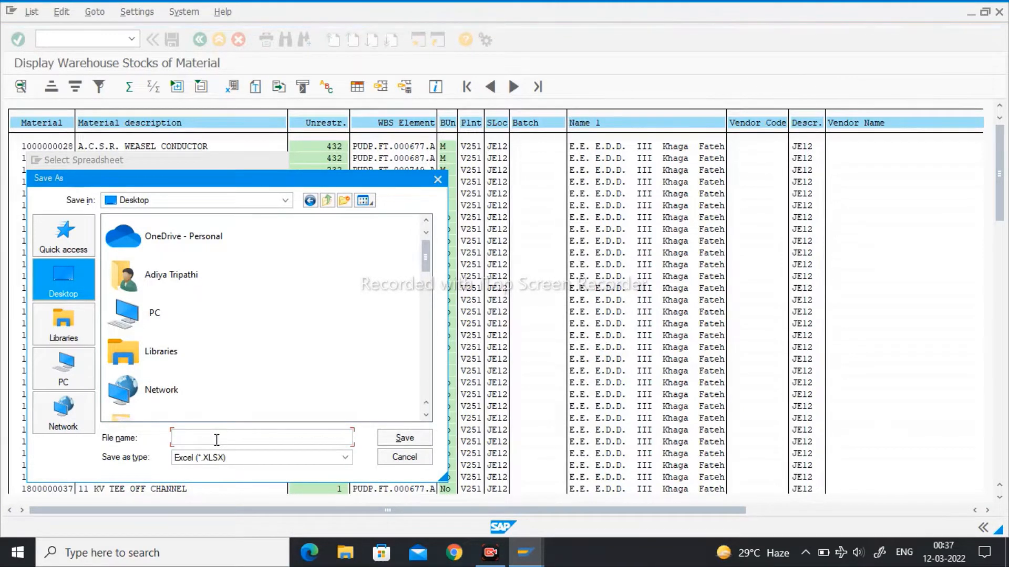
pyautogui.click(405, 438)
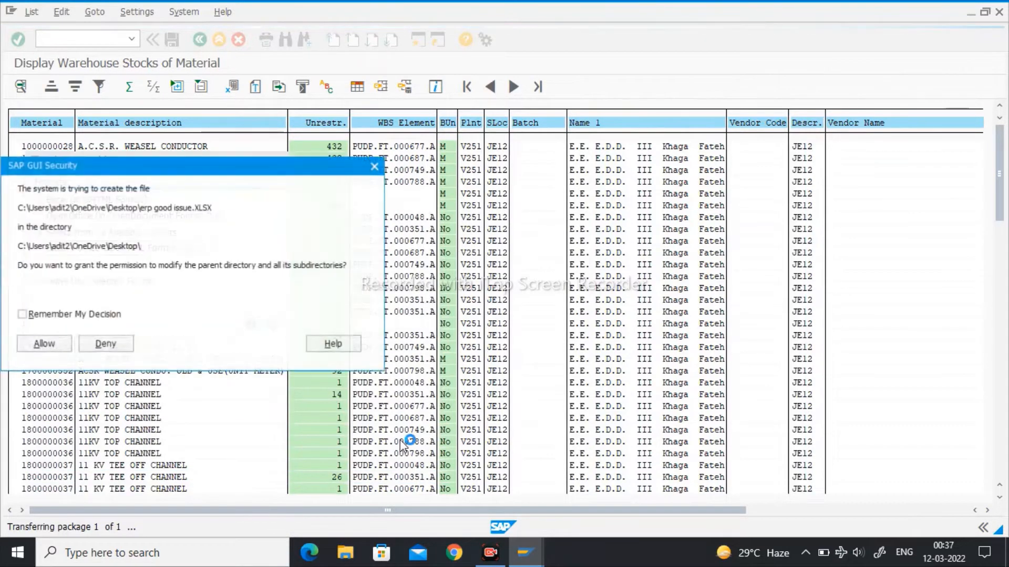
pyautogui.click(57, 345)
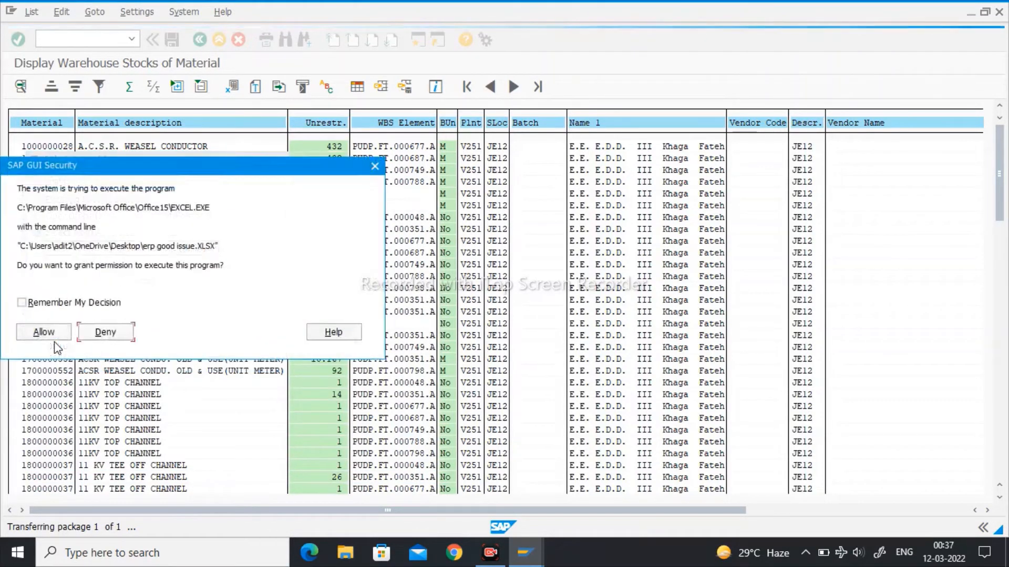
pyautogui.click(57, 338)
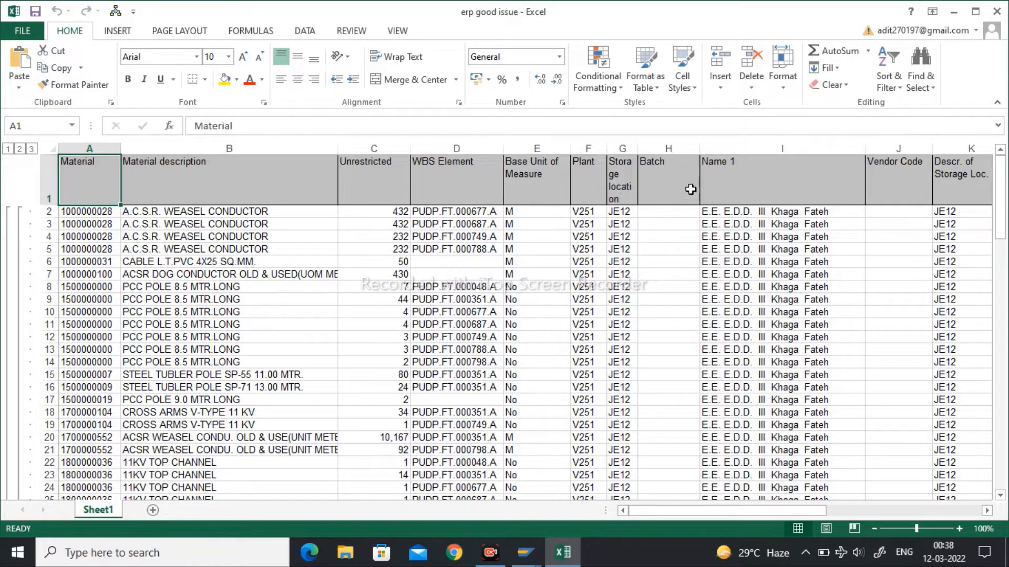
# - Look through the exported stock sheet and add a filter to the WBS Element column
pyautogui.scroll(-12, 670, 267)
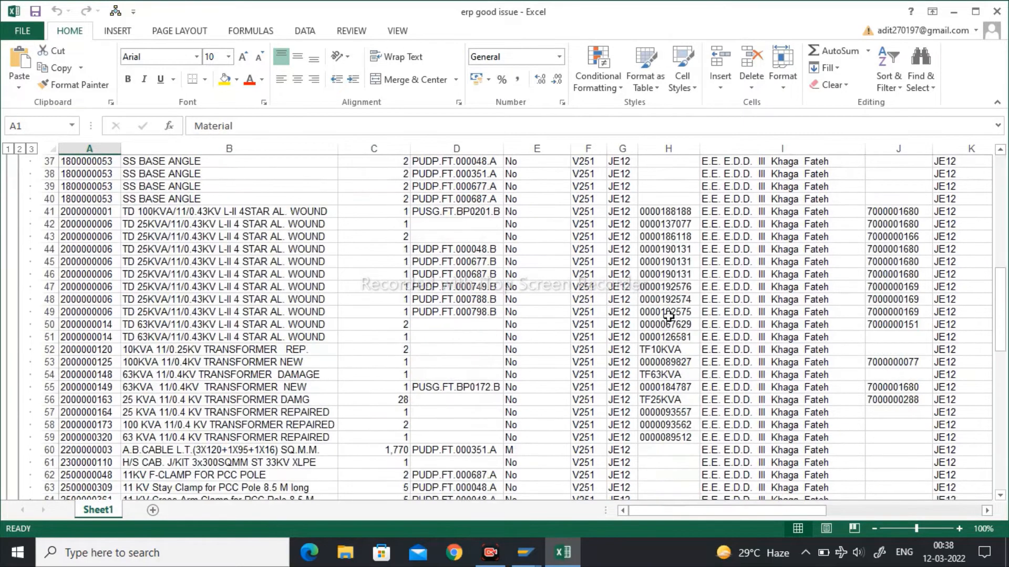
pyautogui.scroll(12, 475, 366)
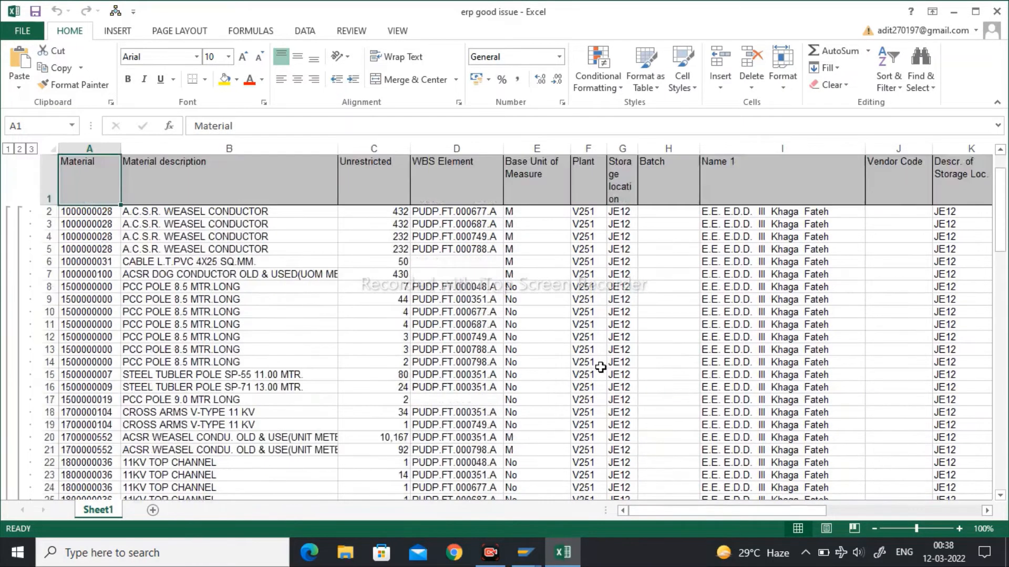
pyautogui.scroll(-13, 601, 367)
pyautogui.scroll(13, 601, 368)
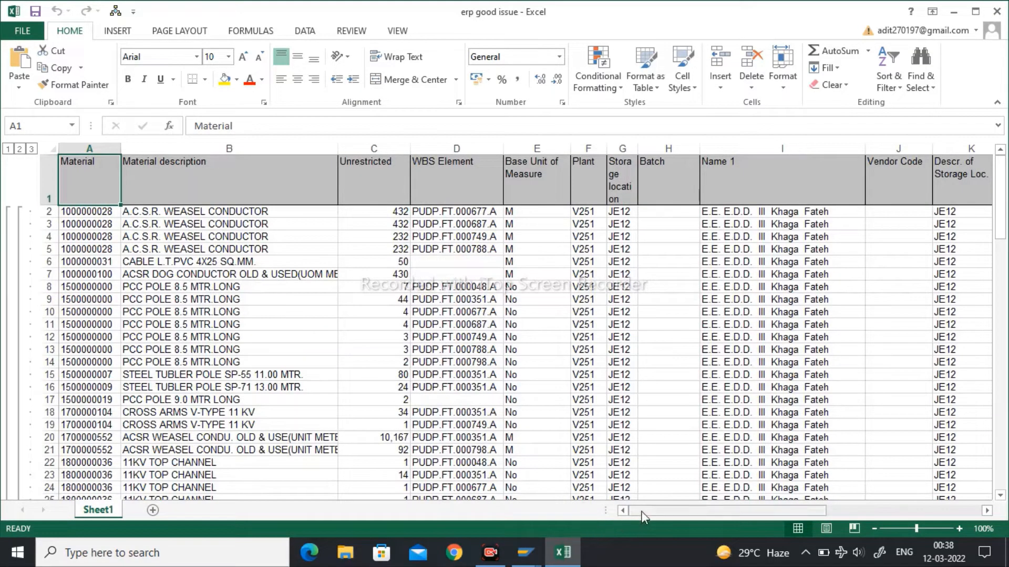
pyautogui.moveTo(646, 510); pyautogui.dragTo(597, 531)
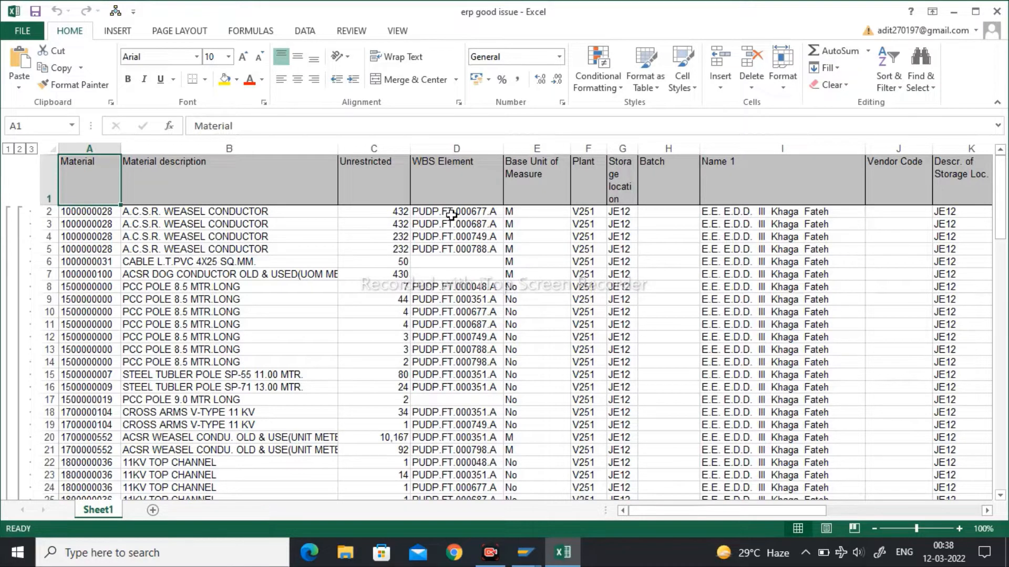
pyautogui.click(456, 176)
pyautogui.click(455, 148)
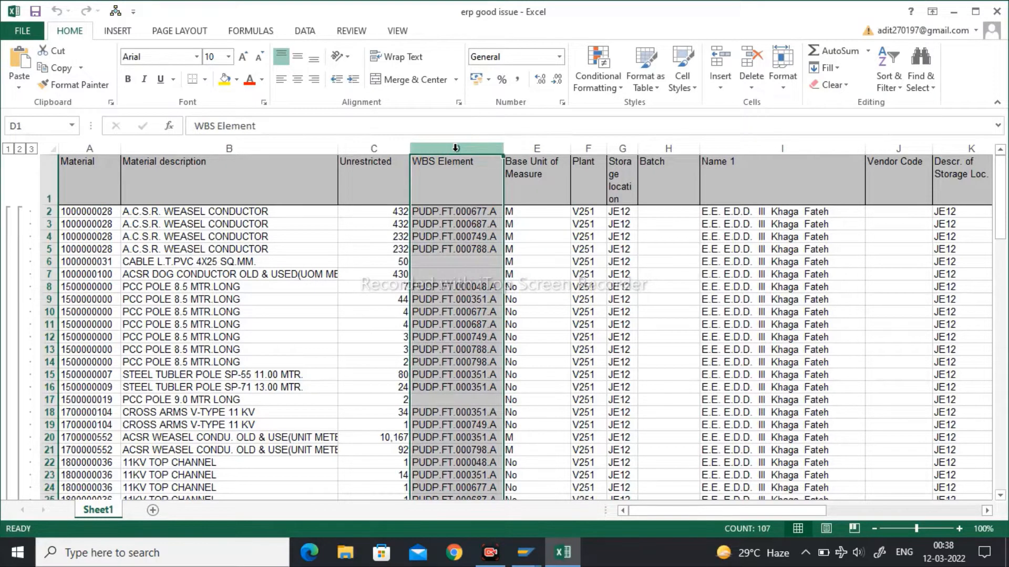
pyautogui.click(889, 73)
pyautogui.click(908, 158)
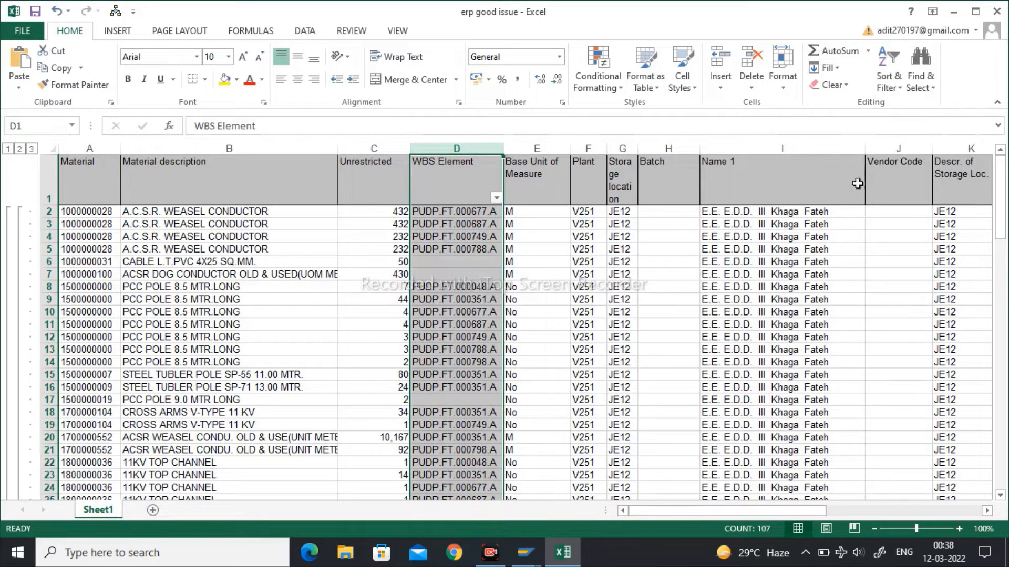
# - Filter the WBS Element column to show only PUDP.FT.000677.A and PUDP.FT.000677.B, and deselect the column
pyautogui.click(496, 199)
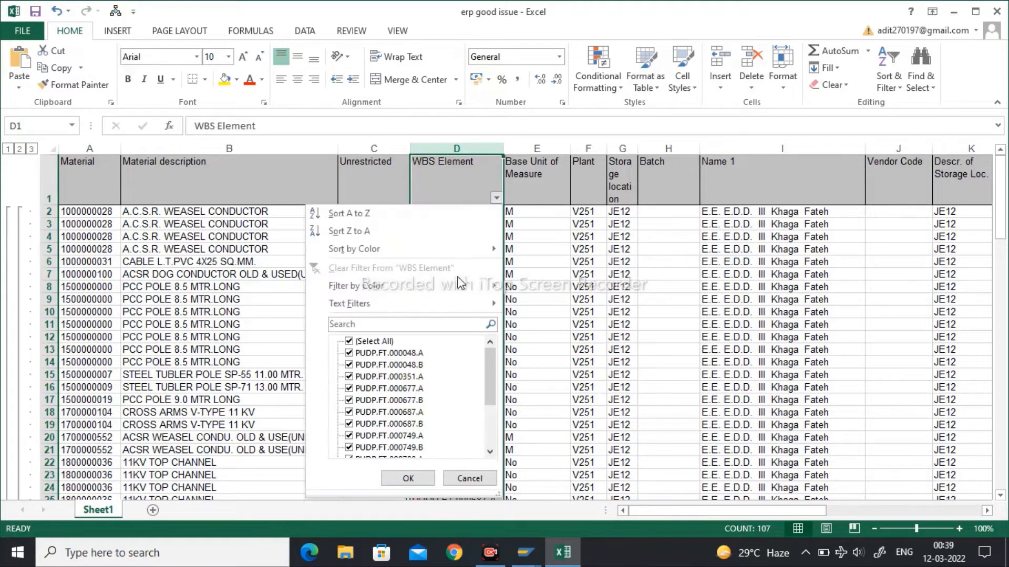
pyautogui.click(373, 341)
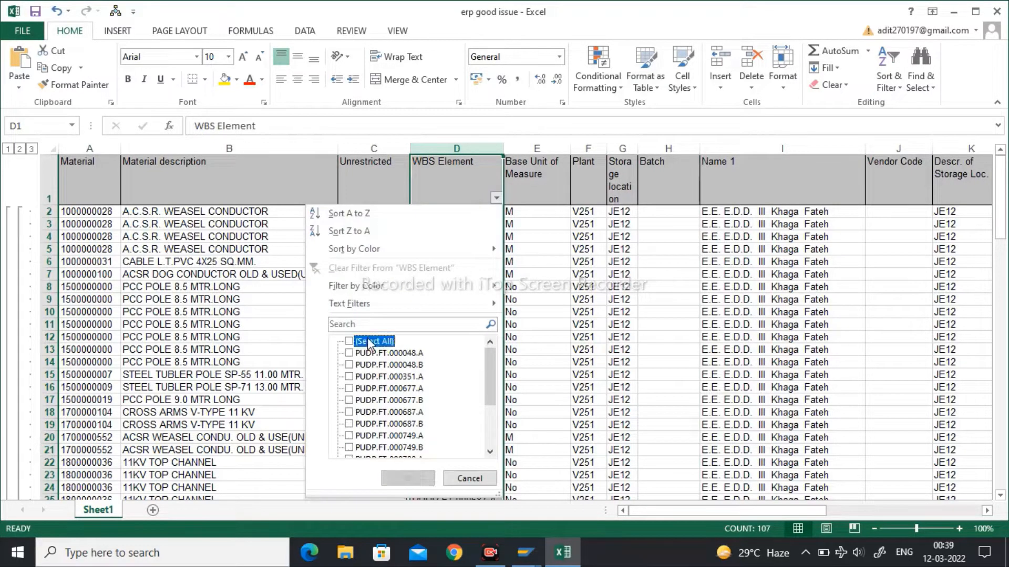
pyautogui.click(353, 389)
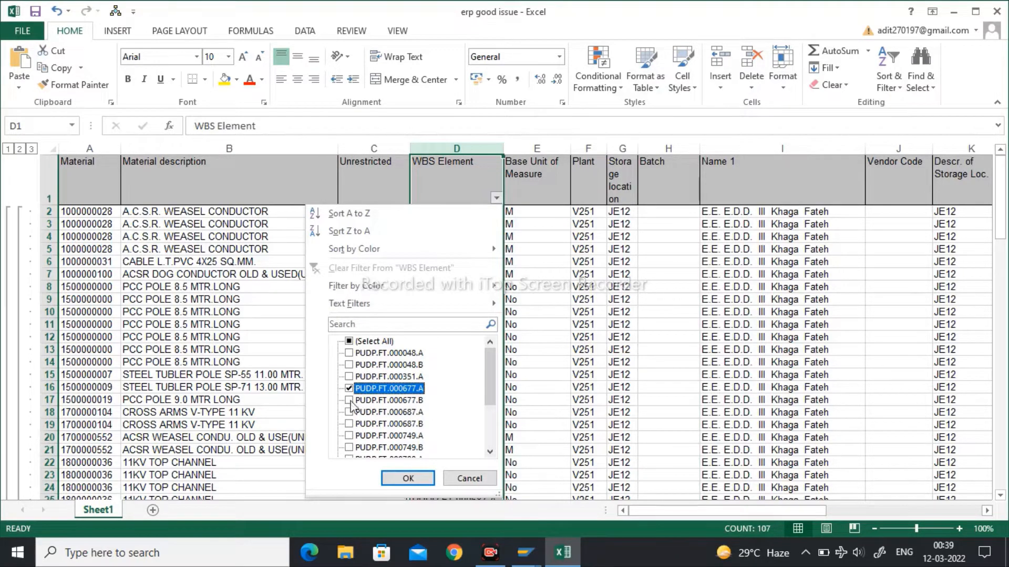
pyautogui.click(349, 400)
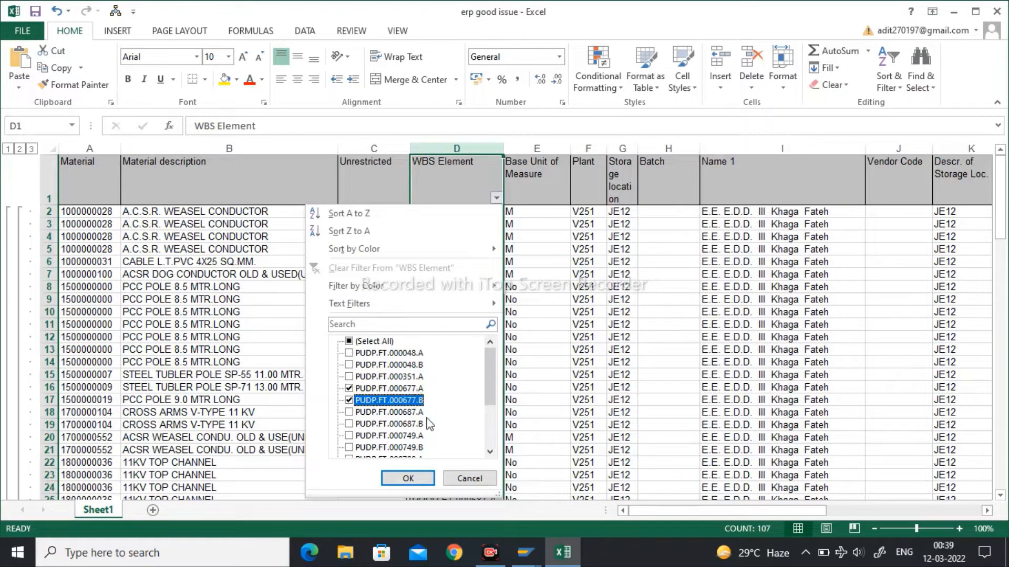
pyautogui.scroll(-2, 470, 434)
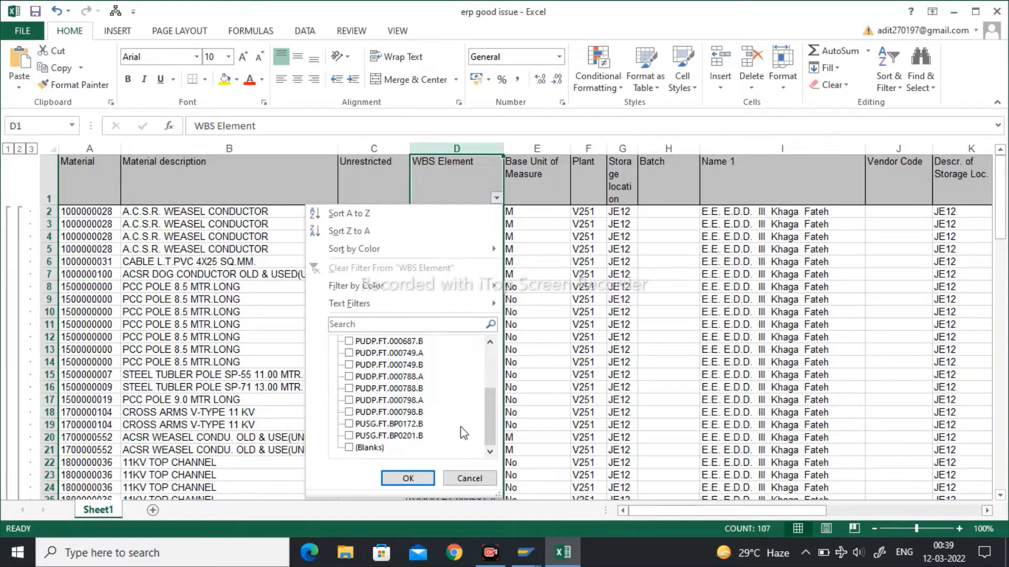
pyautogui.click(408, 478)
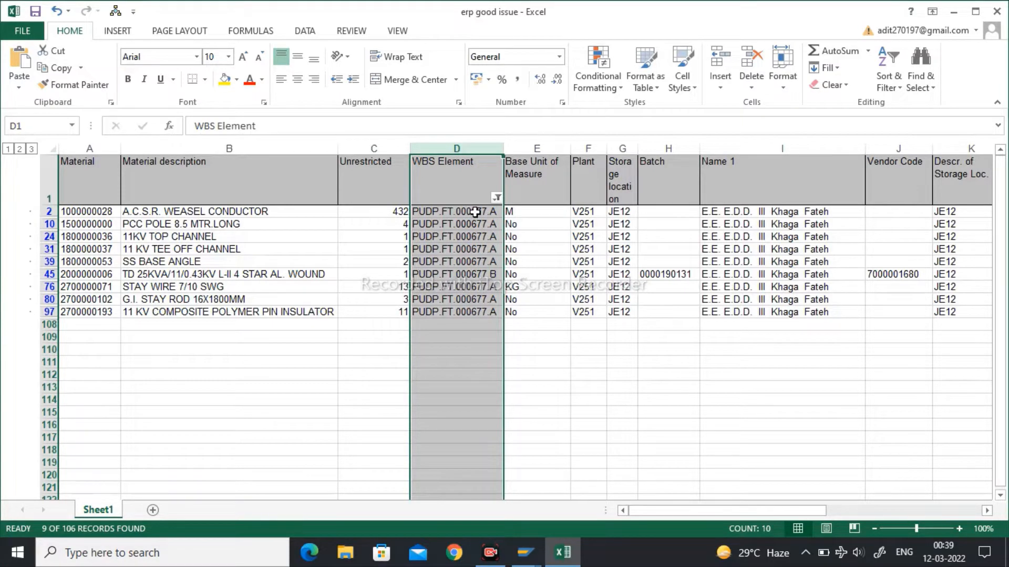
pyautogui.click(383, 362)
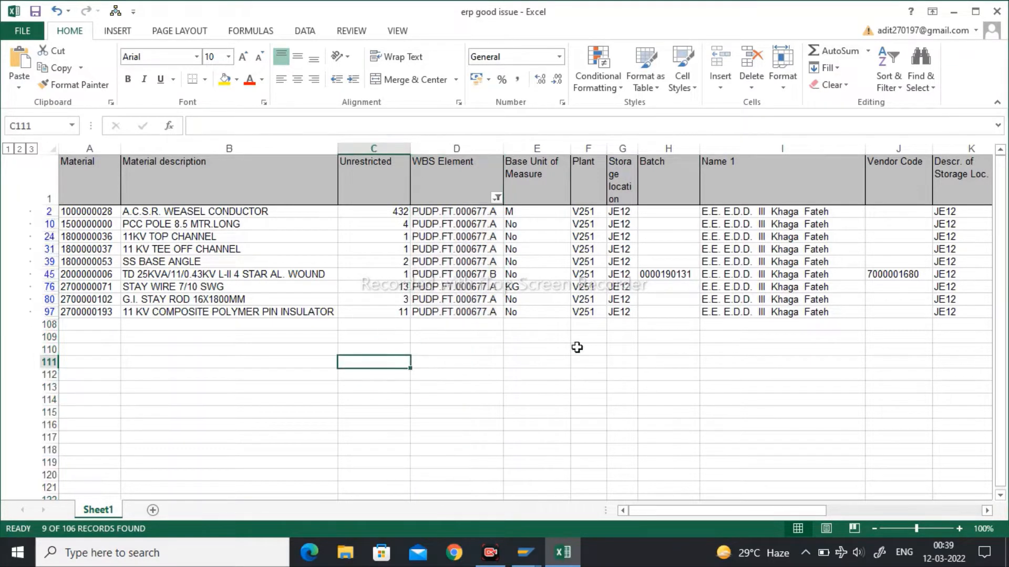
pyautogui.click(477, 362)
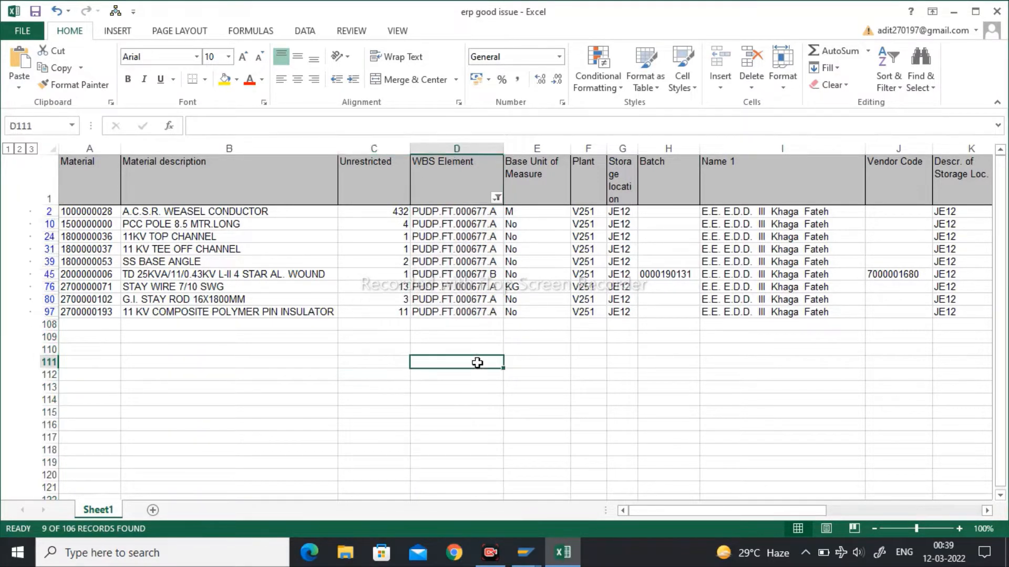
pyautogui.click(84, 211)
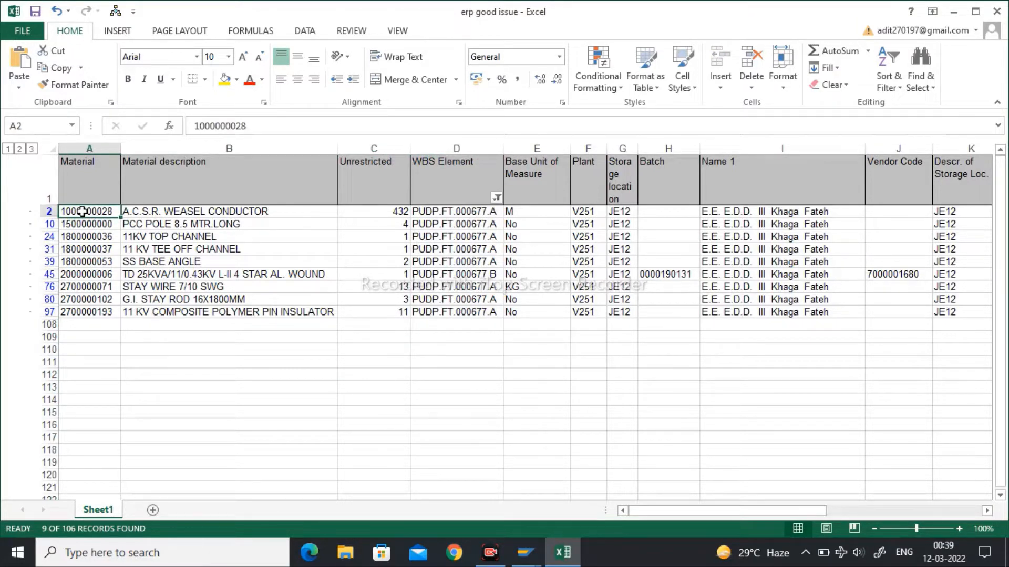
pyautogui.hotkey('ctrl', 'c')
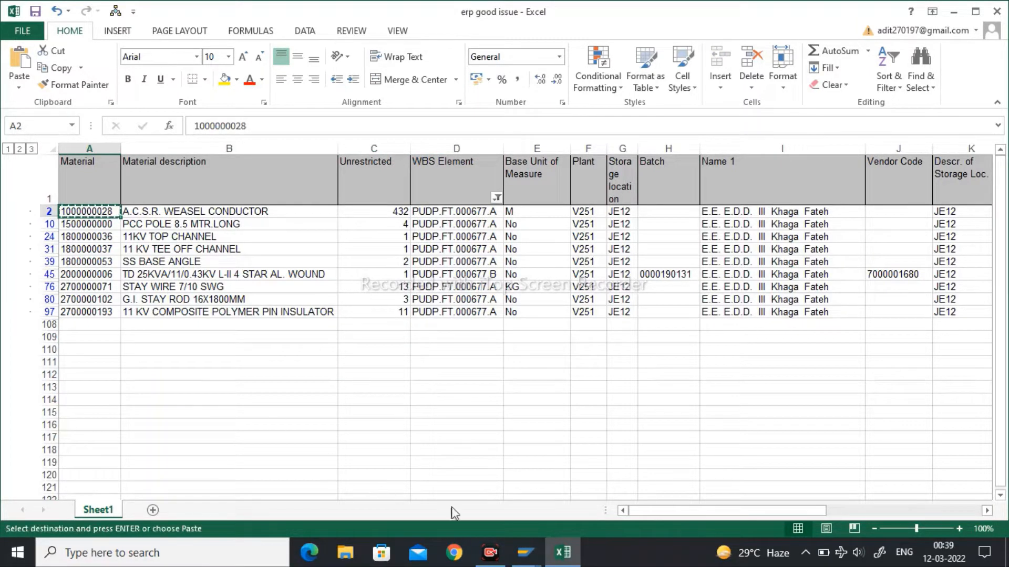
pyautogui.moveTo(516, 540)
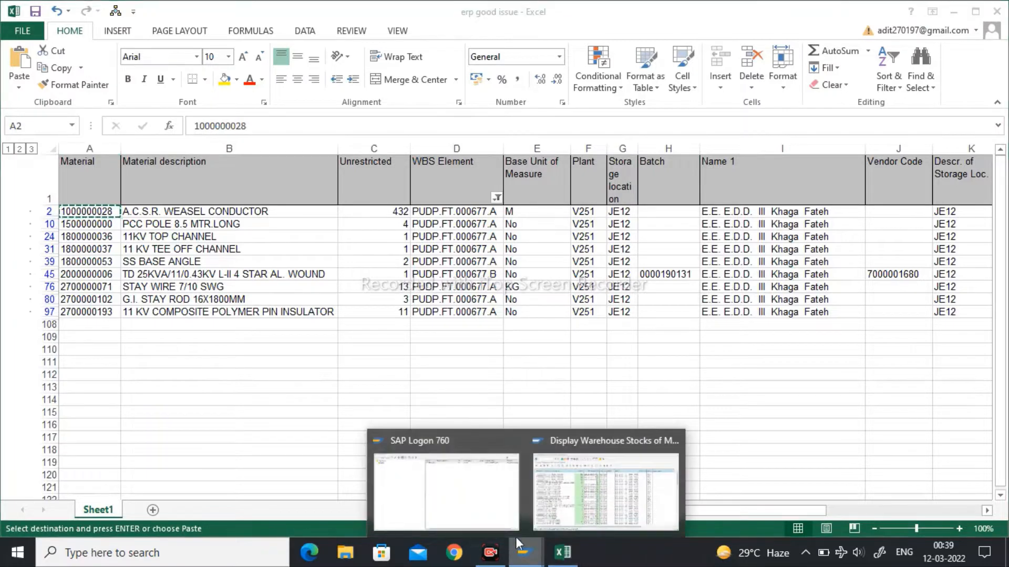
pyautogui.click(568, 493)
pyautogui.click(418, 43)
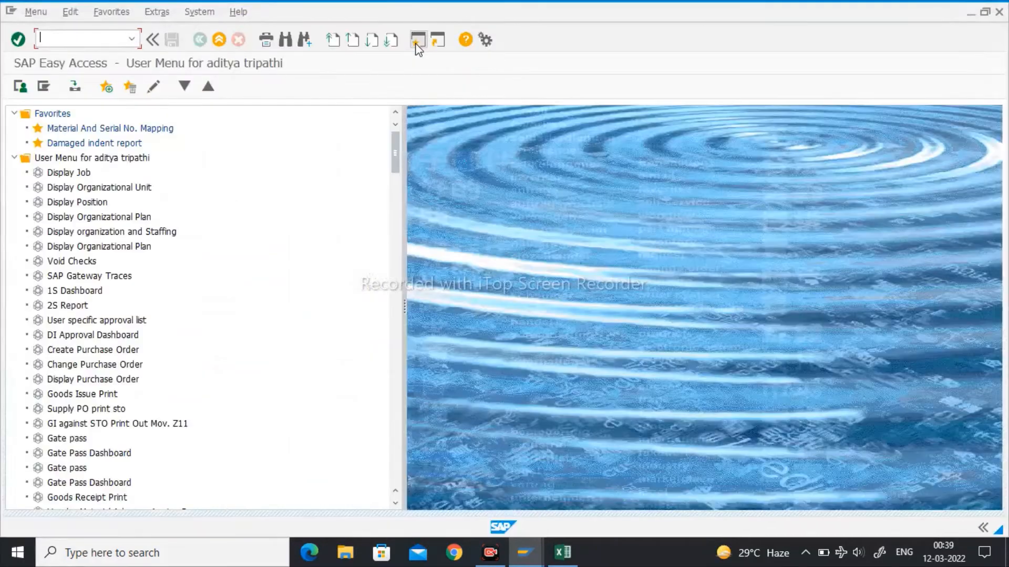
pyautogui.press('Return')
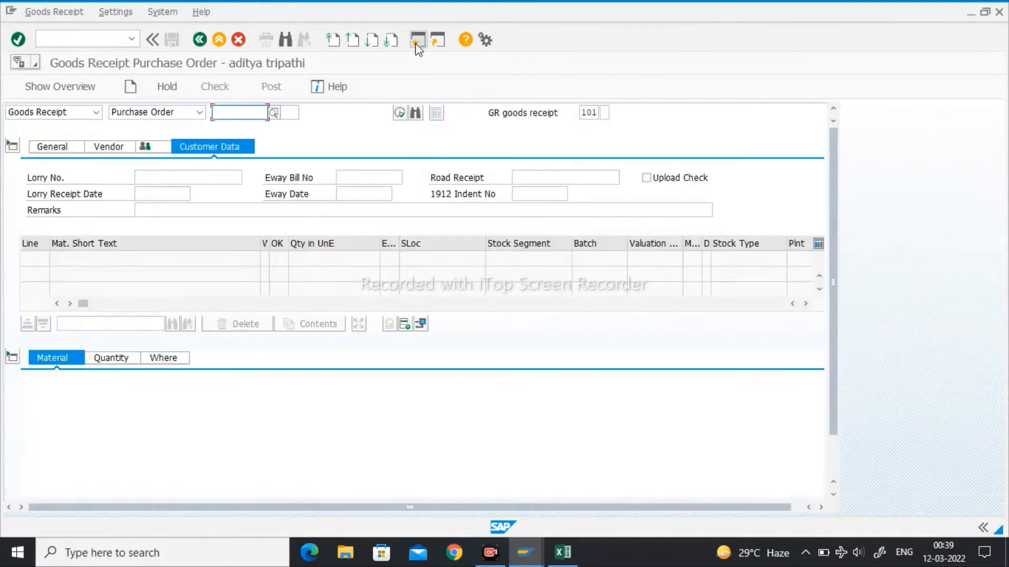
# - Set the transaction to Goods Issue with reference Other, movement type 221 and special stock Q, and accept the default values tip
pyautogui.click(97, 112)
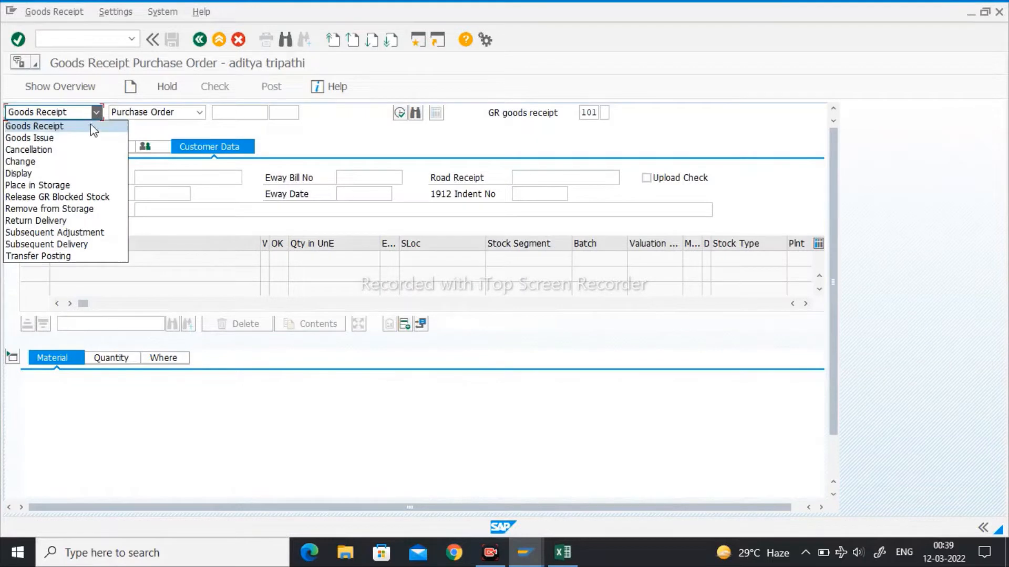
pyautogui.click(32, 141)
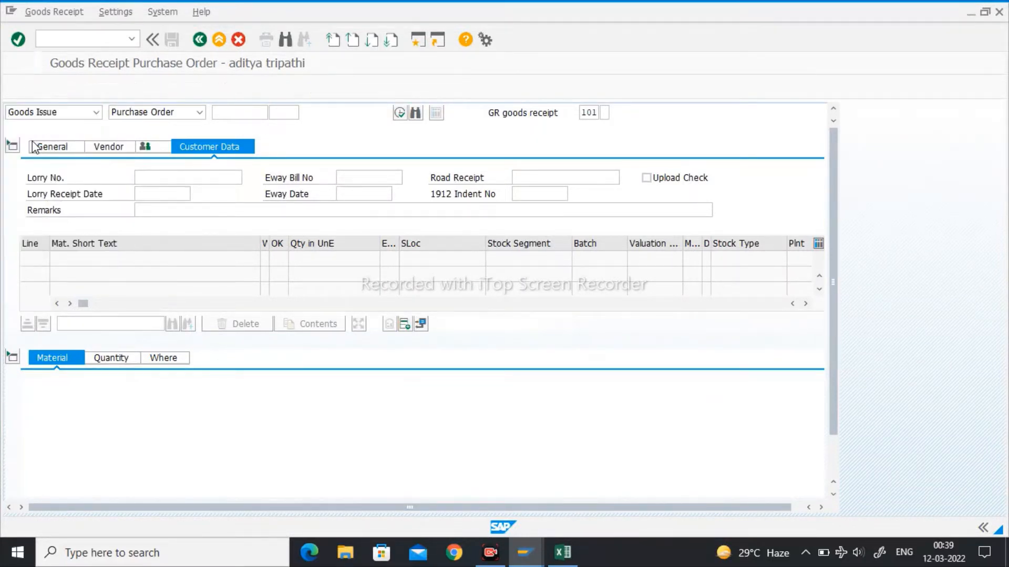
pyautogui.click(200, 112)
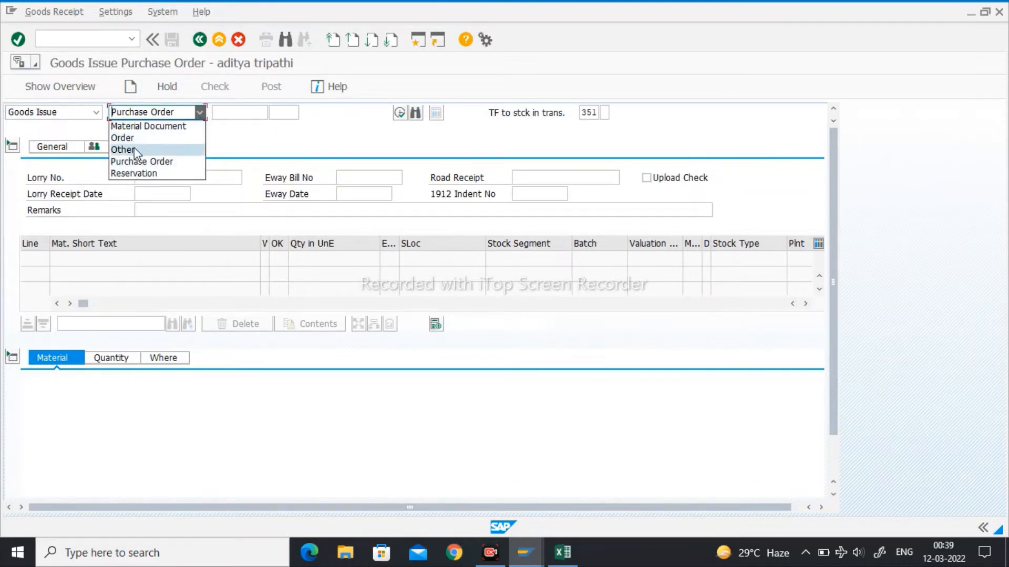
pyautogui.click(126, 150)
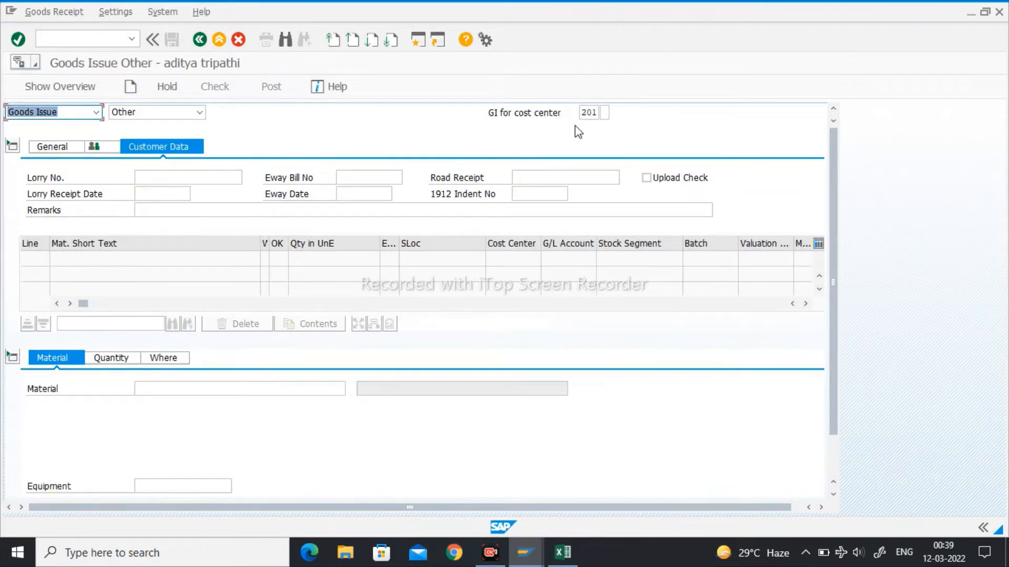
pyautogui.click(592, 113)
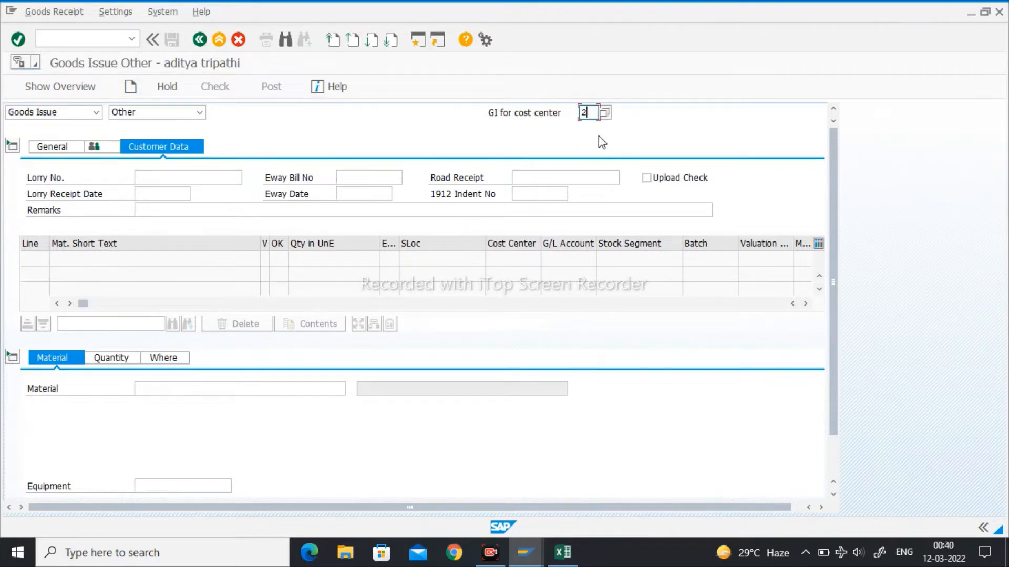
pyautogui.write('21')
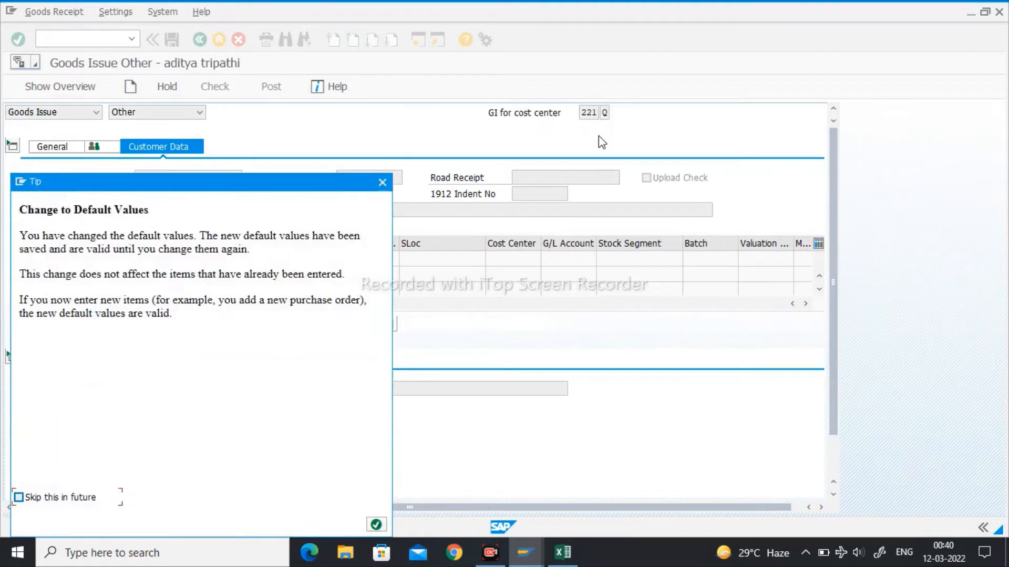
pyautogui.click(376, 525)
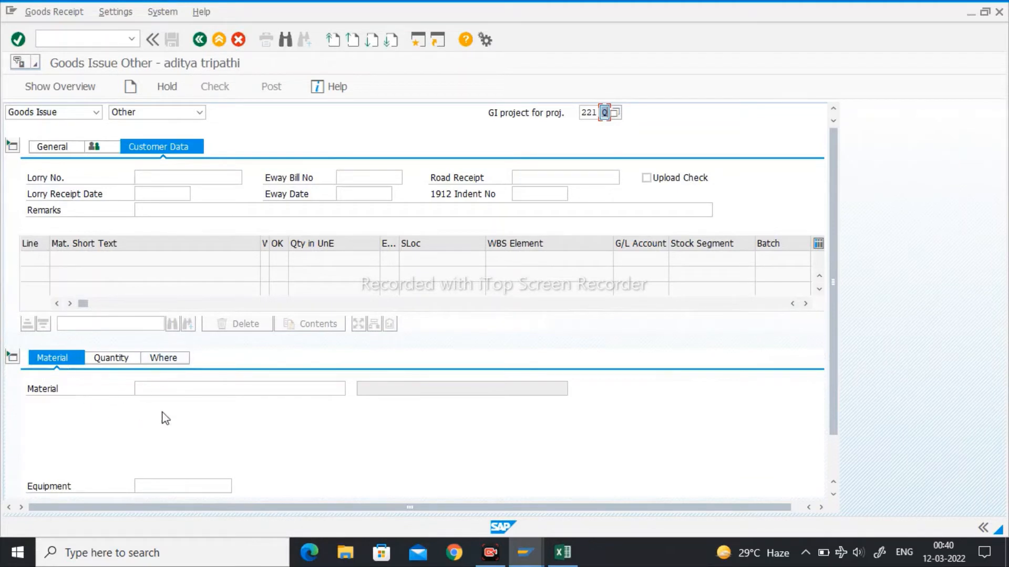
pyautogui.click(187, 390)
pyautogui.hotkey('ctrl', 'v')
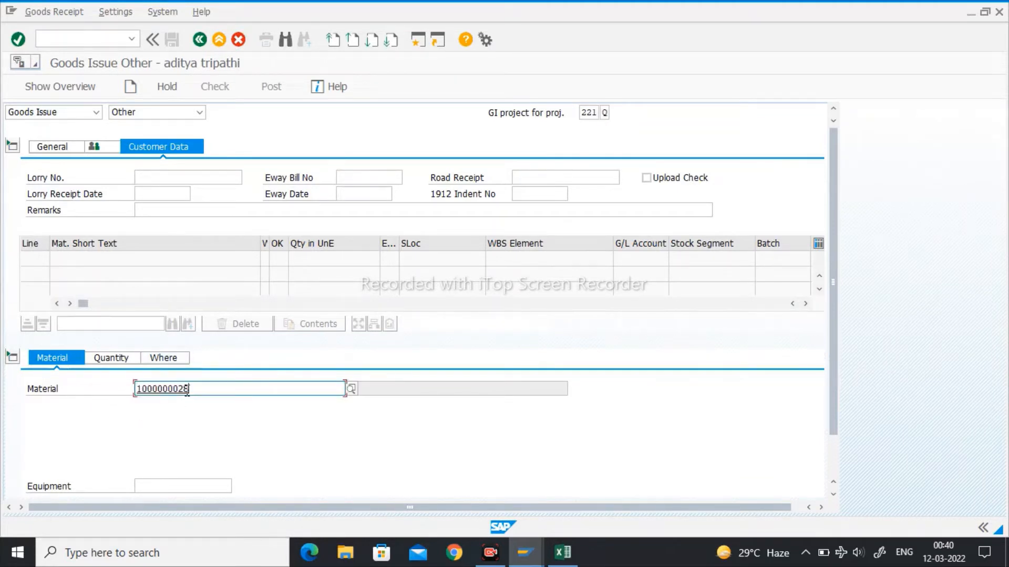
pyautogui.press('Return')
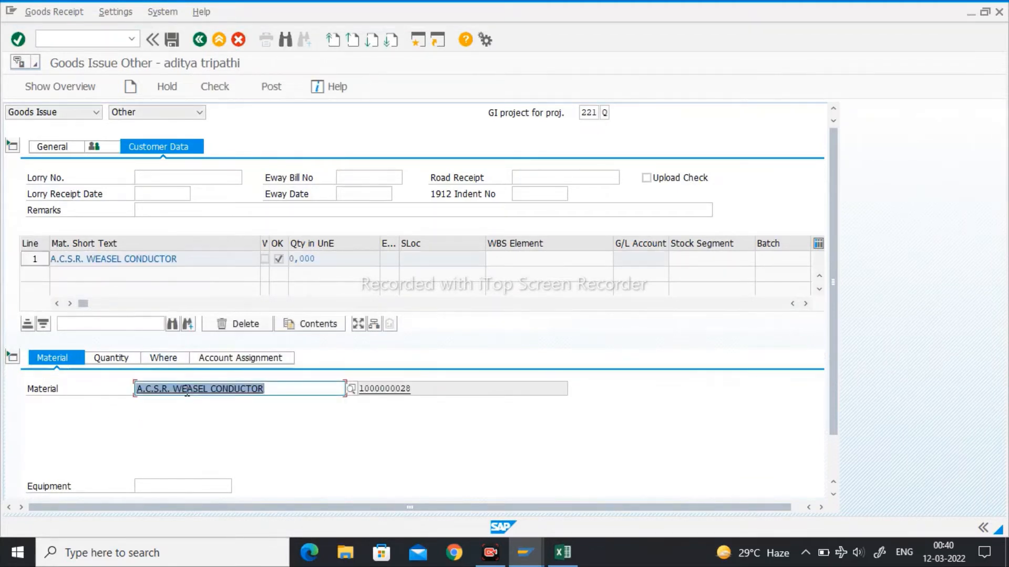
pyautogui.click(107, 357)
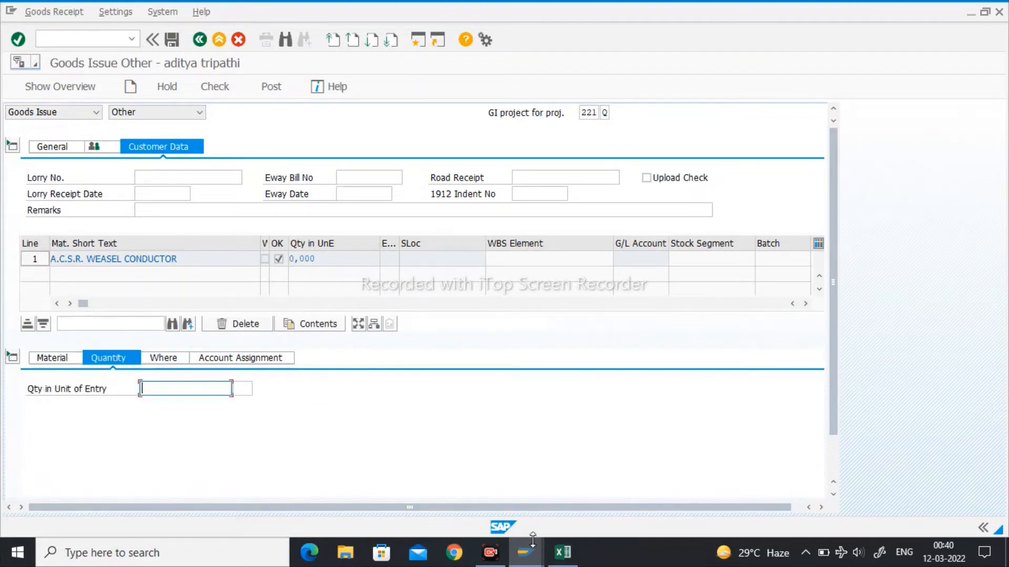
pyautogui.click(565, 561)
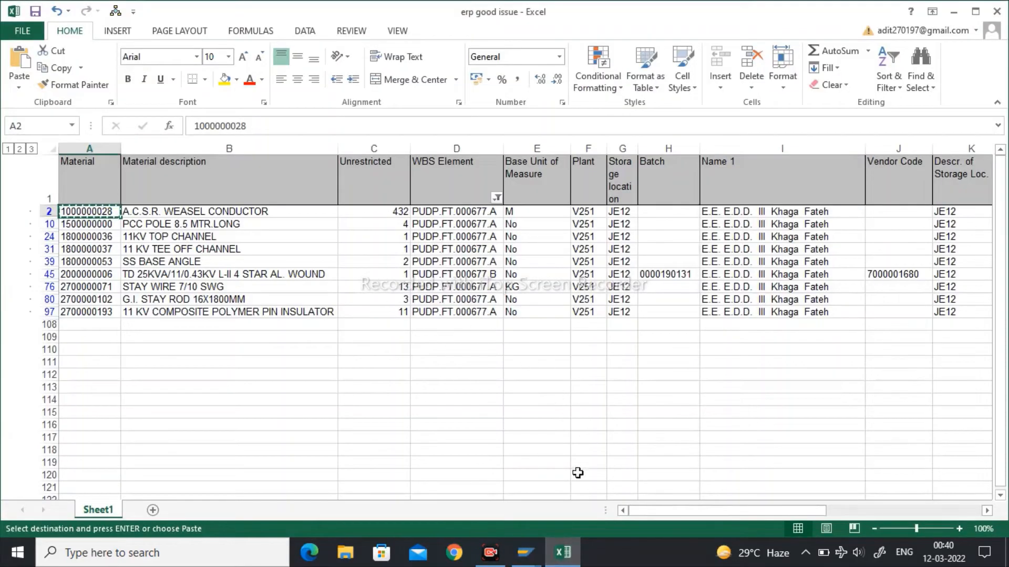
pyautogui.click(574, 561)
pyautogui.write('432')
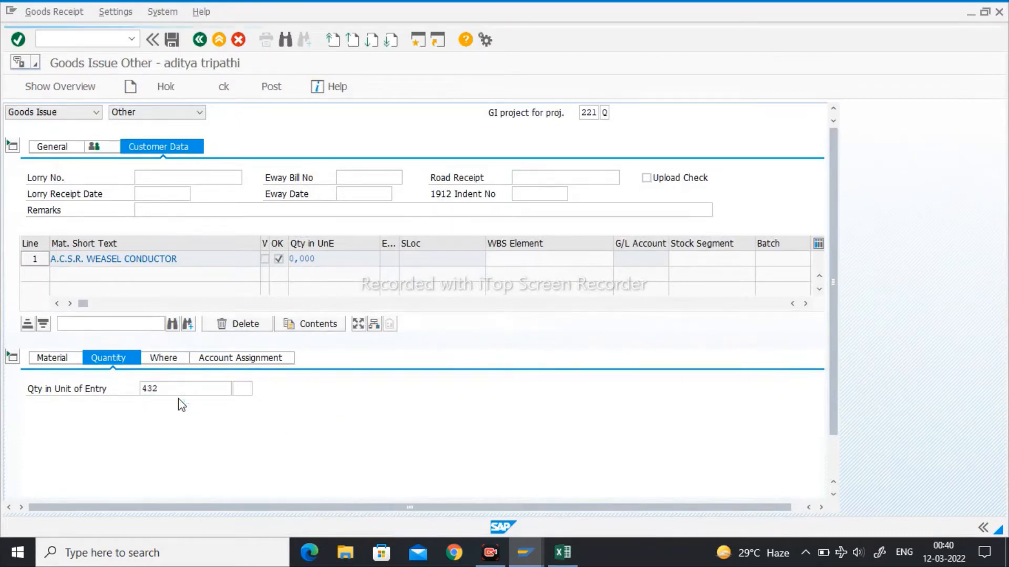
pyautogui.press('Return')
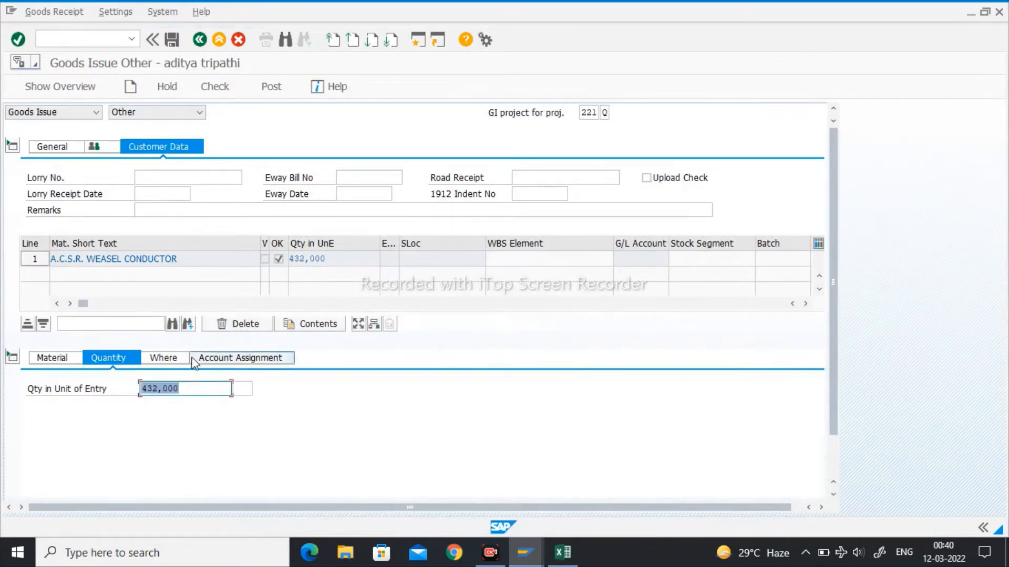
# - Copy WBS element PUDP.FT.000677.A from the Excel stock sheet into the conductor item's WBS Element in the SAP goods issue
pyautogui.click(165, 361)
pyautogui.click(176, 407)
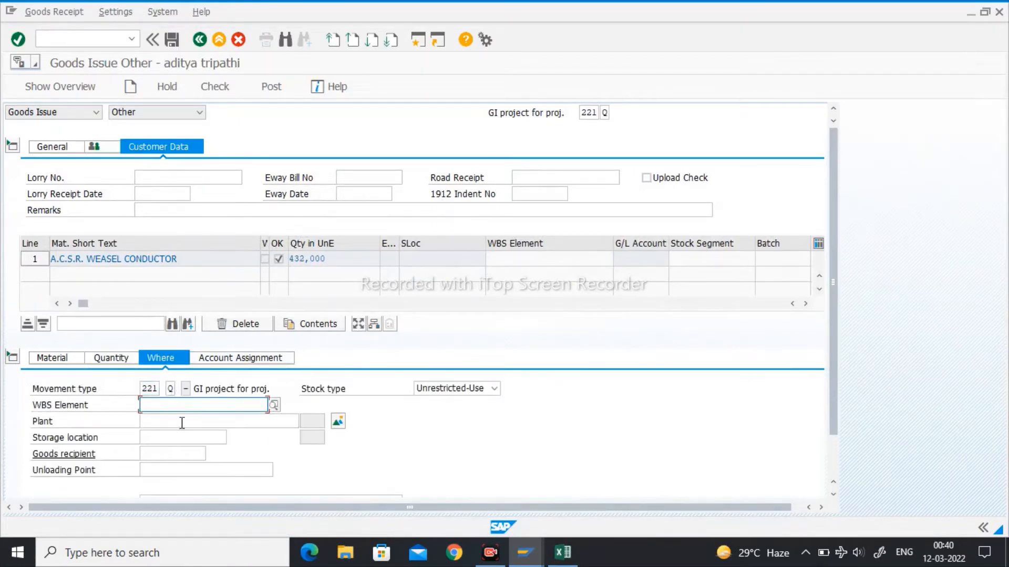
pyautogui.click(562, 552)
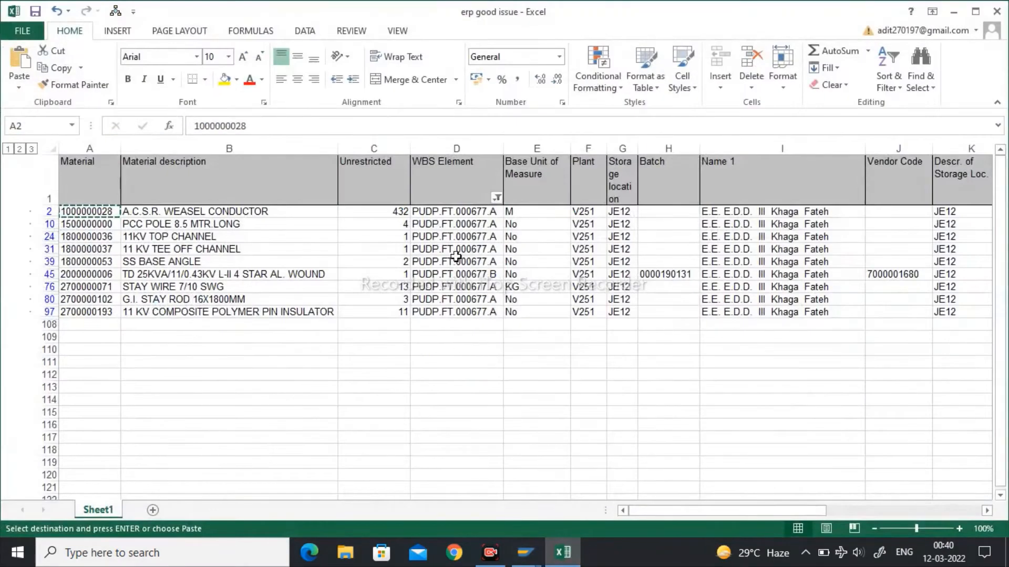
pyautogui.click(449, 209)
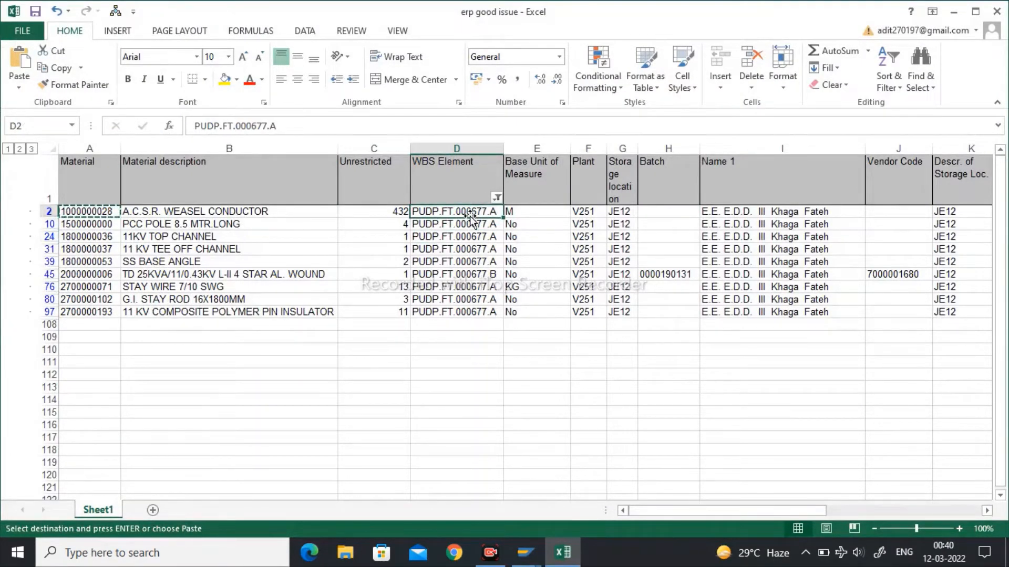
pyautogui.hotkey('ctrl', 'c')
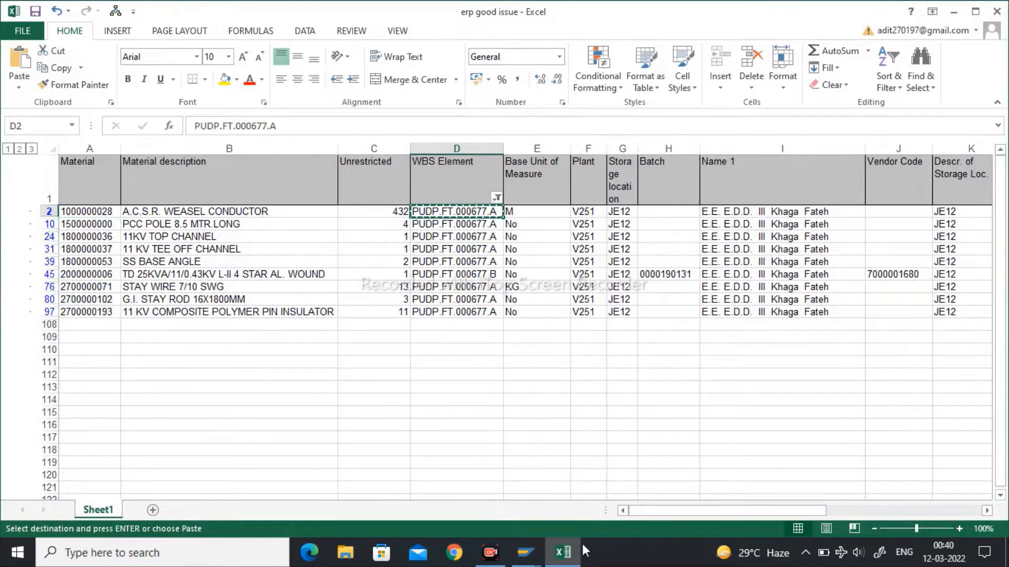
pyautogui.click(525, 494)
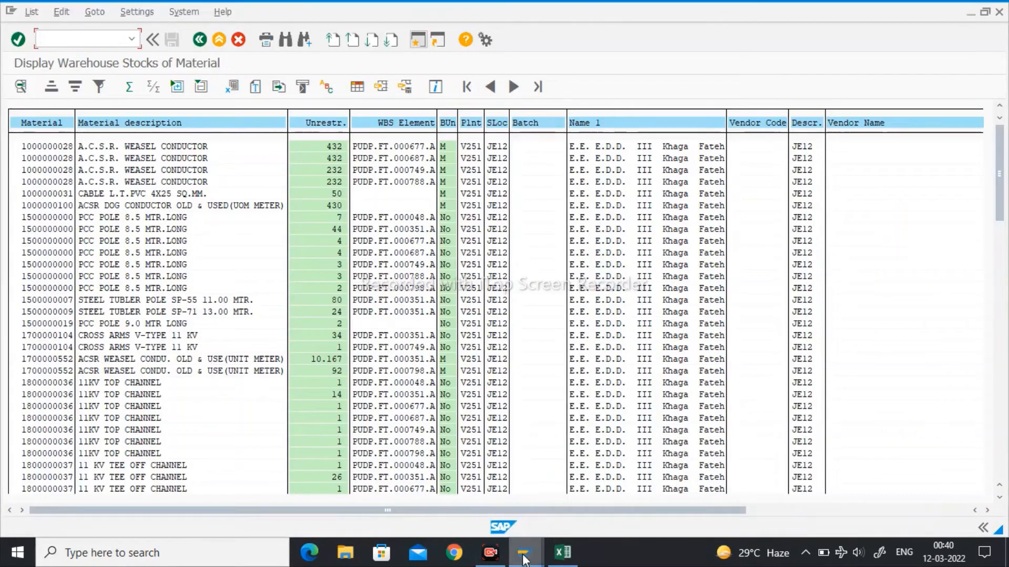
pyautogui.moveTo(526, 553)
pyautogui.click(646, 513)
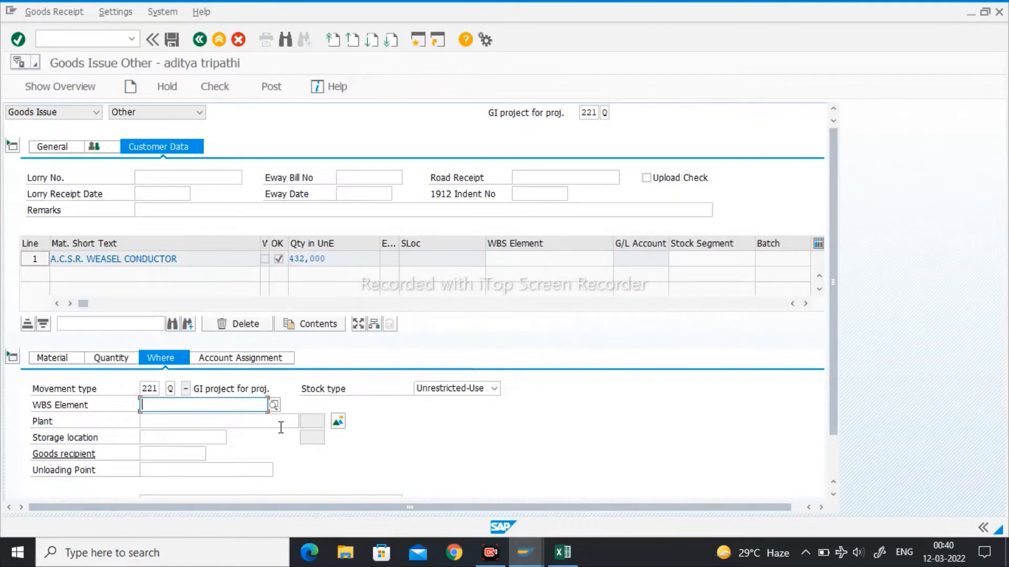
pyautogui.hotkey('ctrl', 'v')
pyautogui.press('Return')
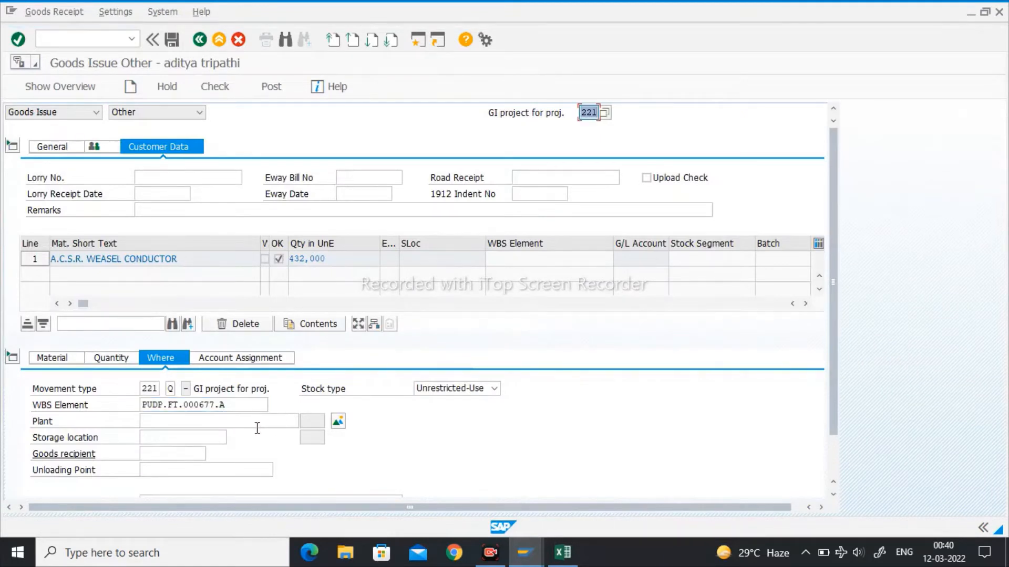
# - Set the item's plant to V251 and storage location to JE12, and look at its G/L account assignment
pyautogui.click(235, 421)
pyautogui.write('V251')
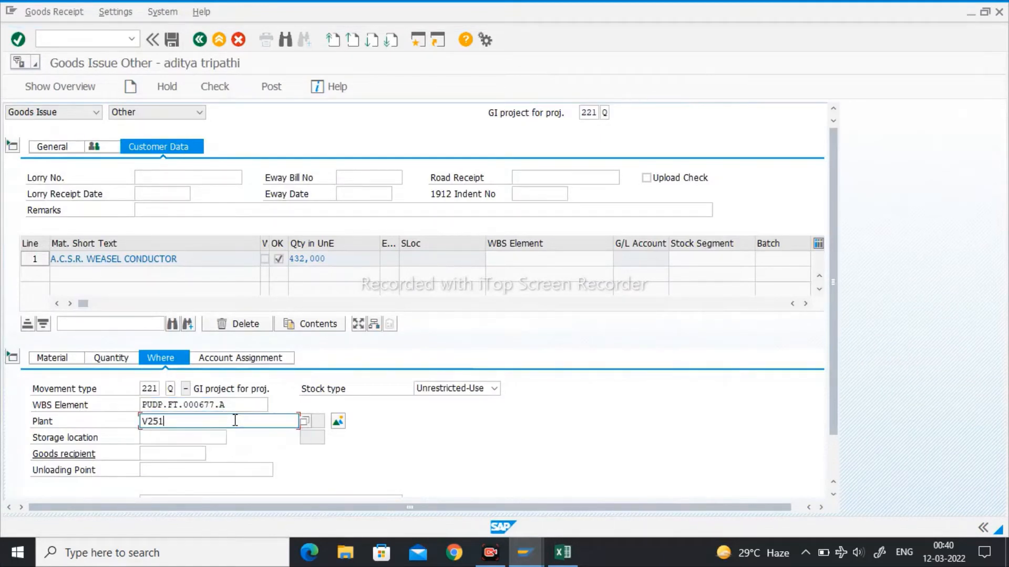
pyautogui.press('Tab')
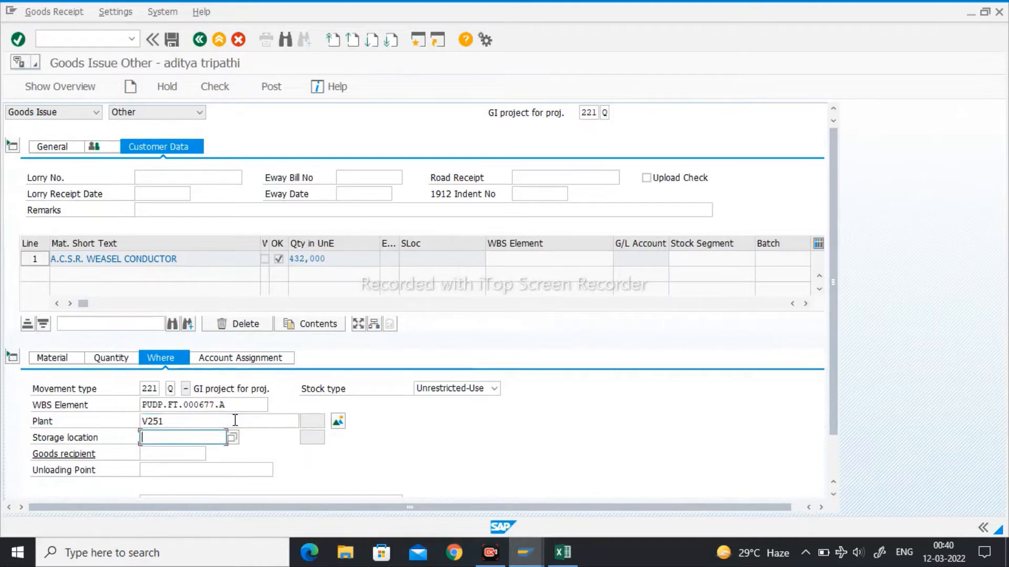
pyautogui.write('J')
pyautogui.press('Down')
pyautogui.press('Return')
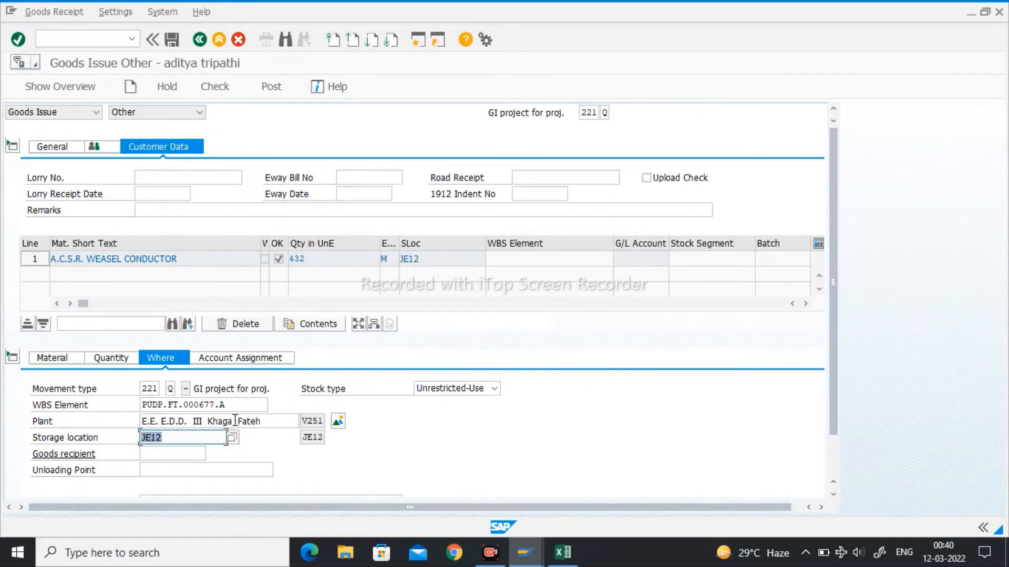
pyautogui.click(237, 360)
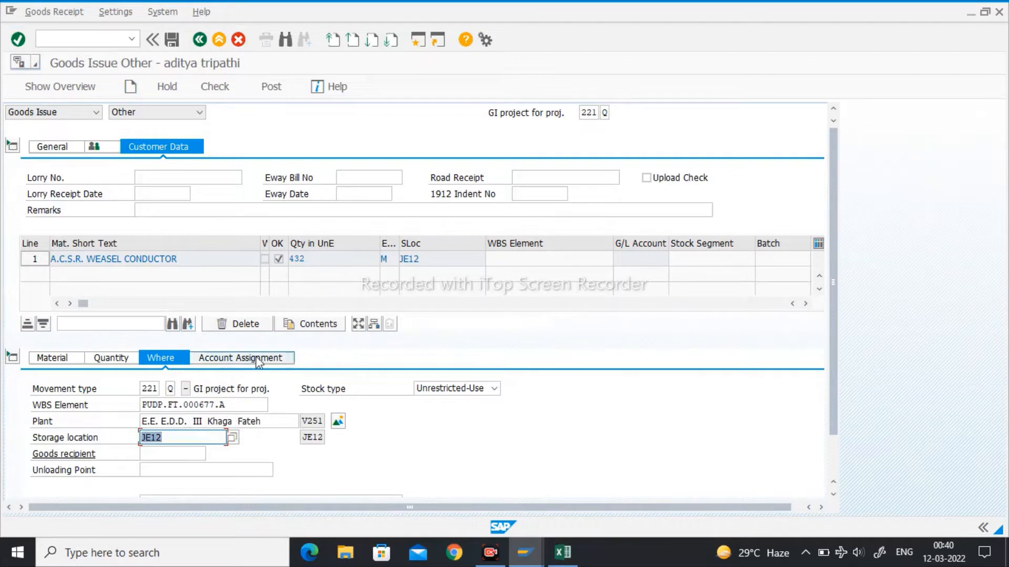
pyautogui.click(164, 363)
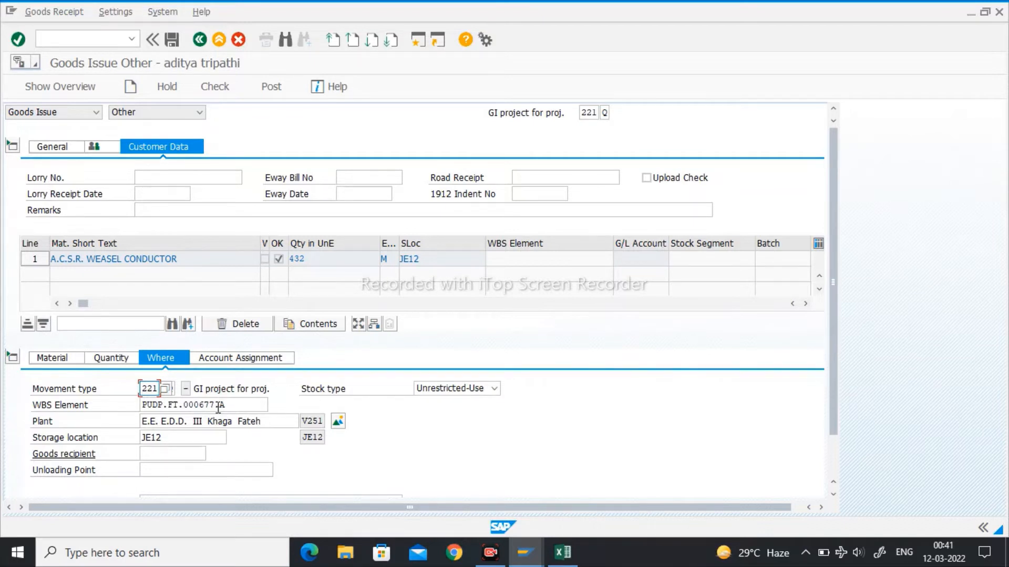
# - Enable Upload Check, run the document check on the goods issue, and show its general header data
pyautogui.click(647, 179)
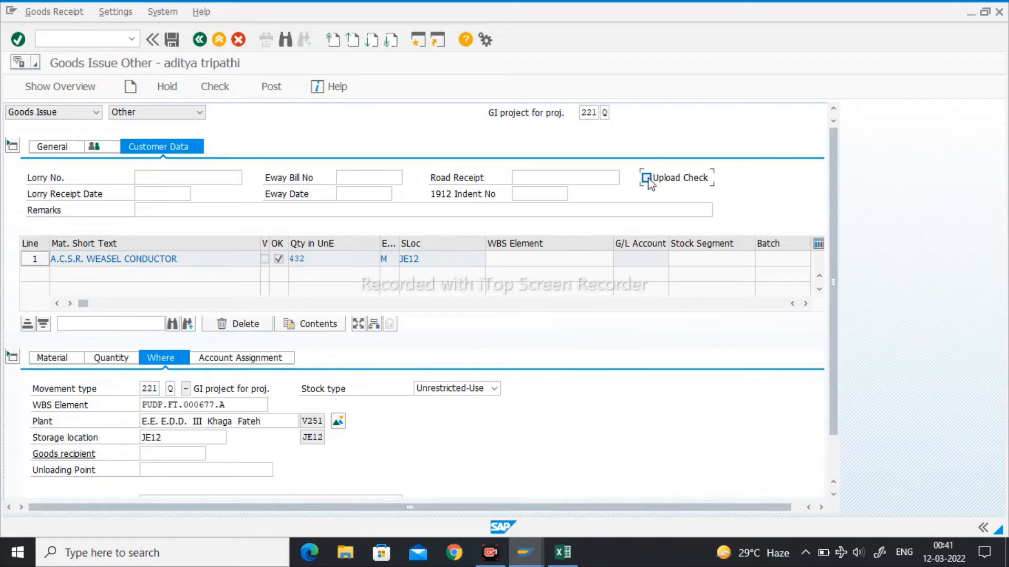
pyautogui.scroll(-2, 256, 429)
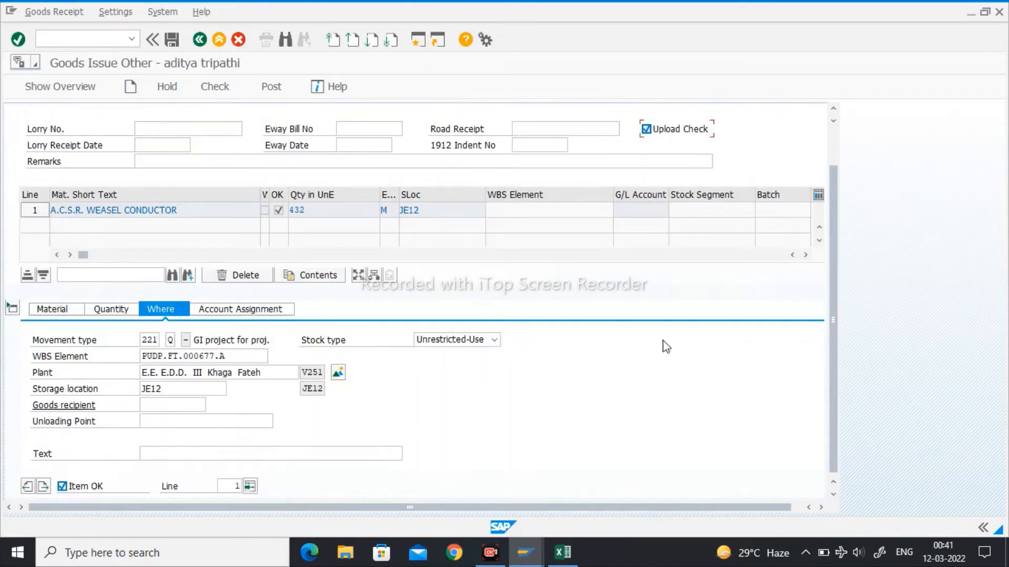
pyautogui.scroll(2, 666, 347)
pyautogui.click(219, 89)
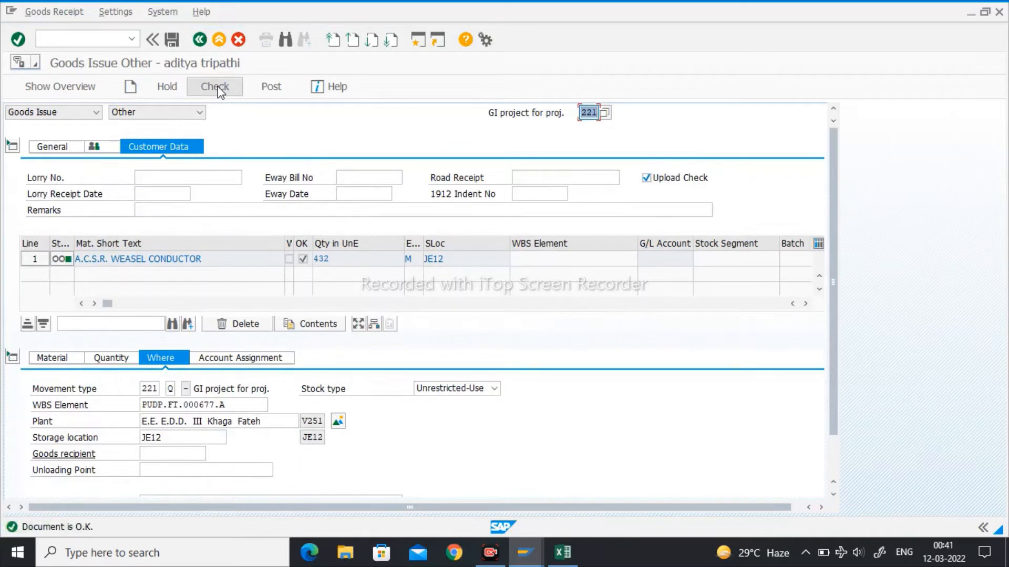
pyautogui.click(67, 149)
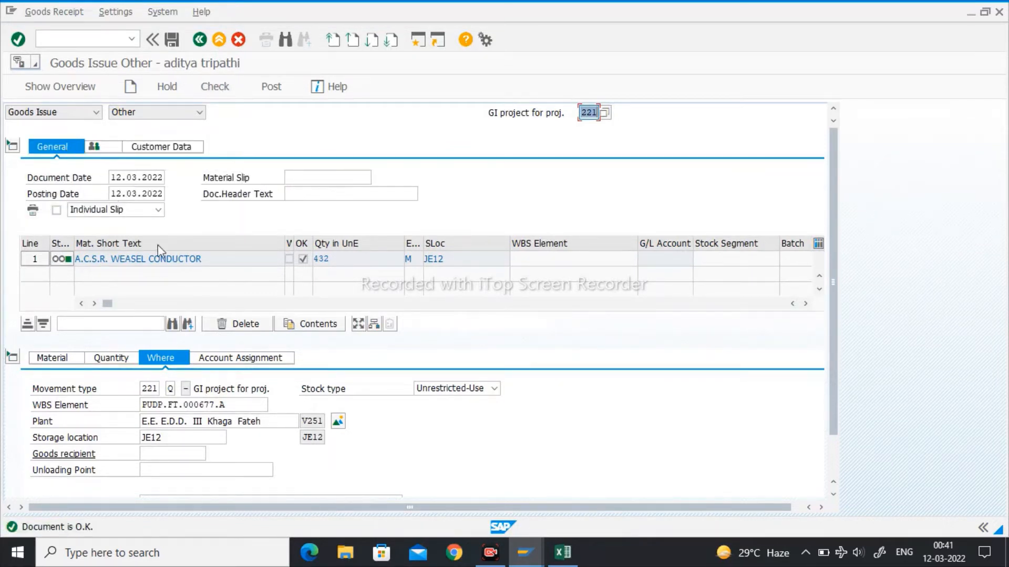
pyautogui.scroll(-1, 528, 365)
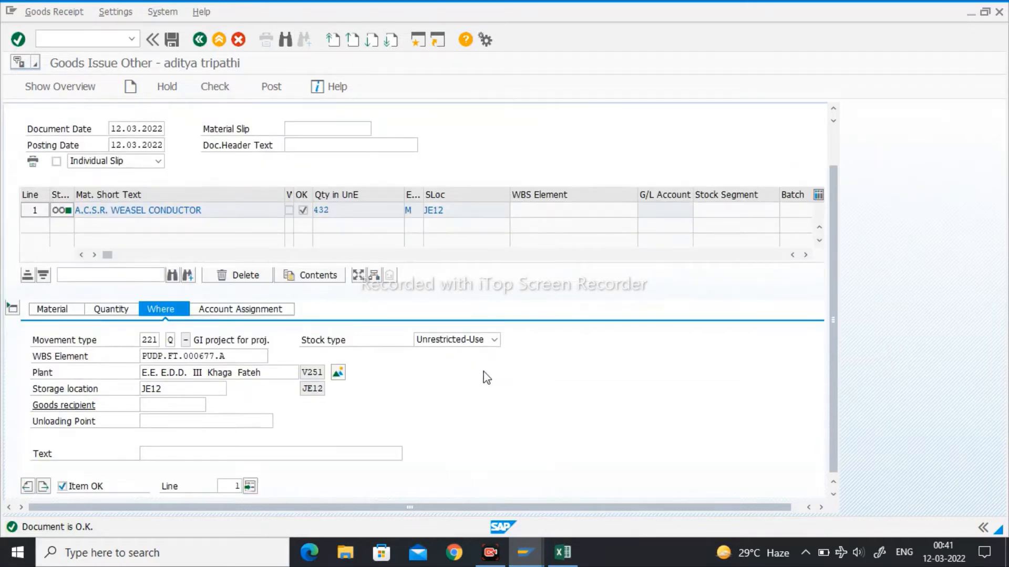
pyautogui.click(48, 309)
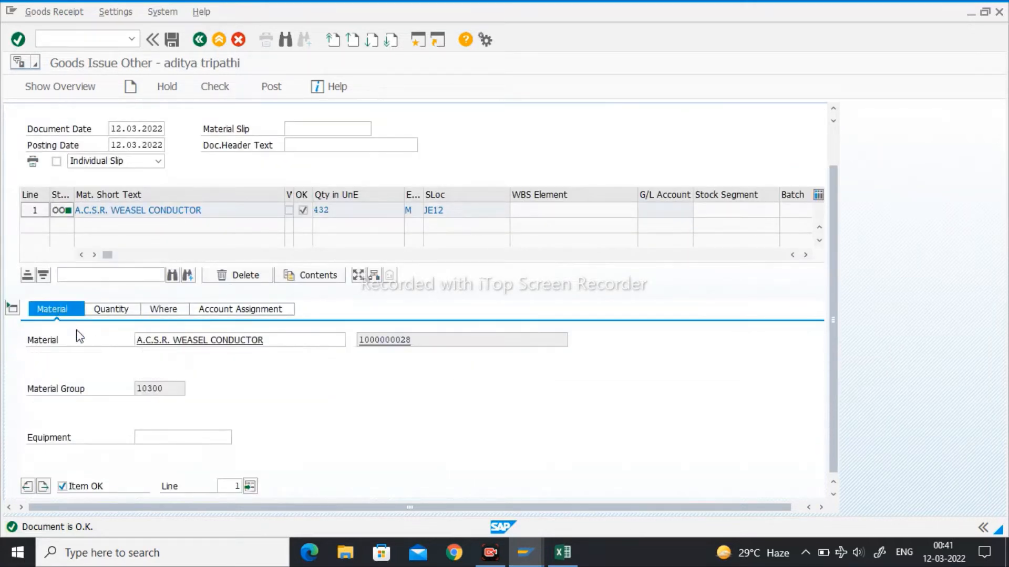
pyautogui.click(42, 486)
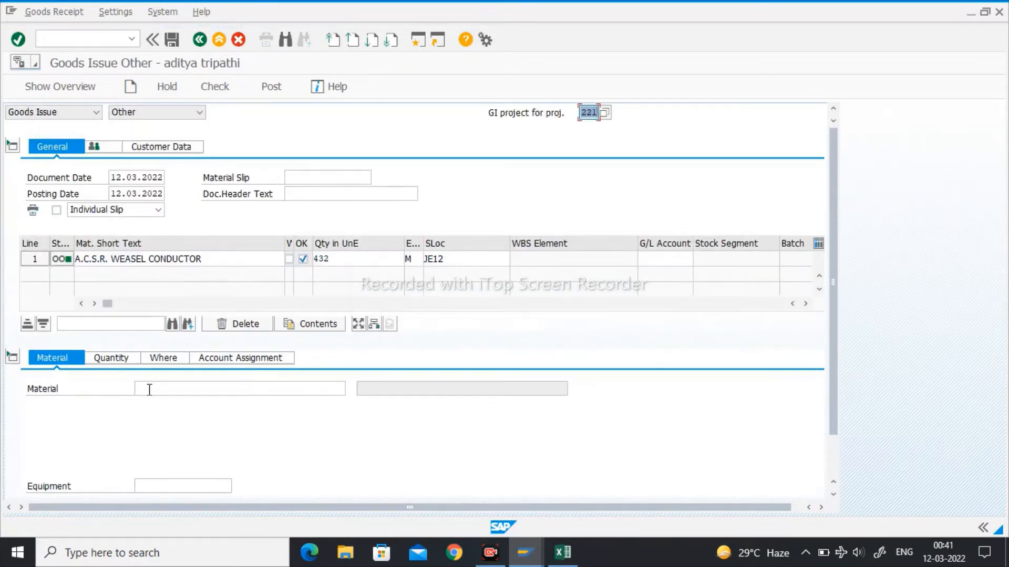
pyautogui.click(149, 389)
pyautogui.click(561, 560)
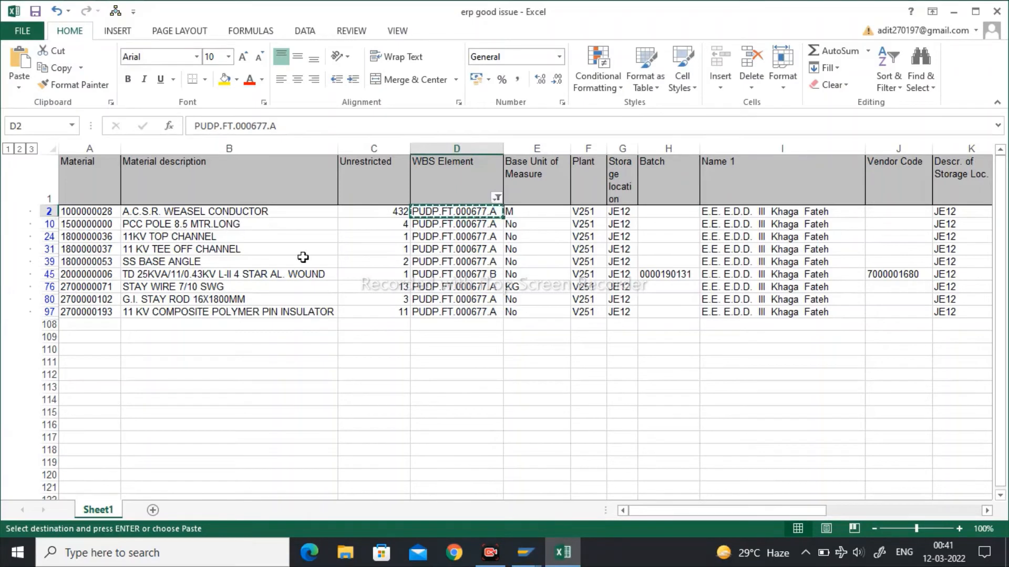
pyautogui.click(76, 227)
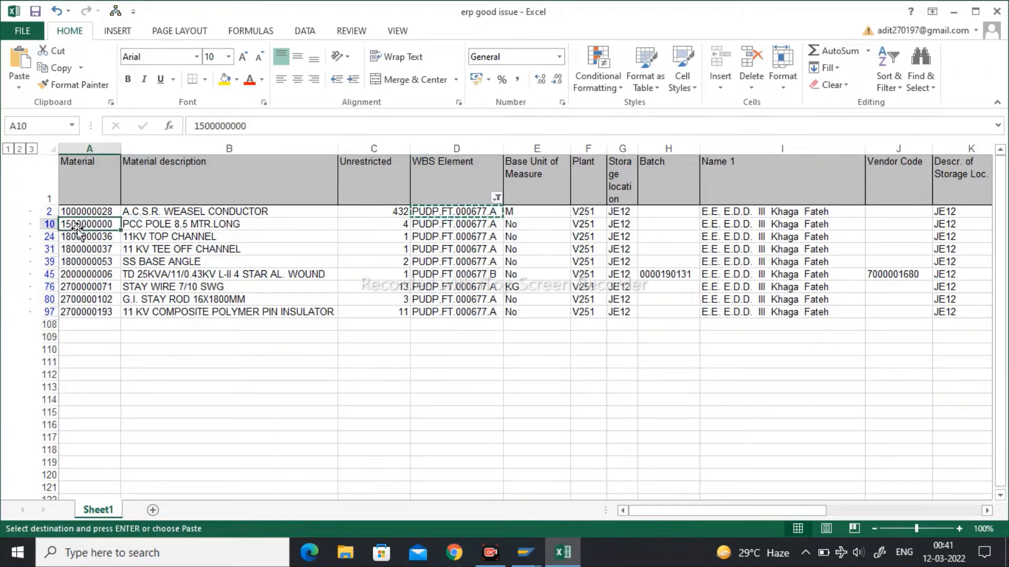
pyautogui.hotkey('ctrl', 'c')
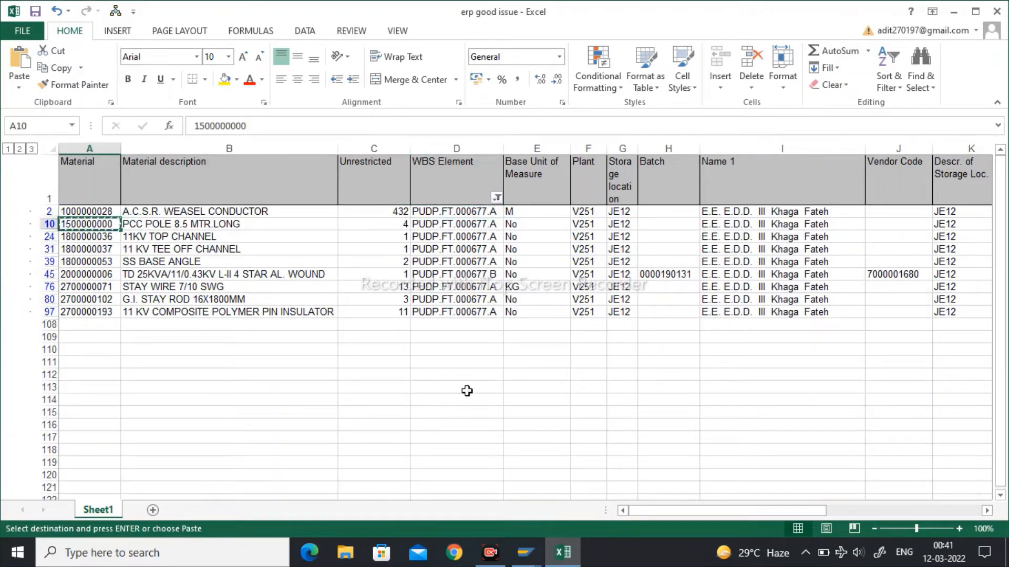
pyautogui.click(527, 552)
pyautogui.click(645, 493)
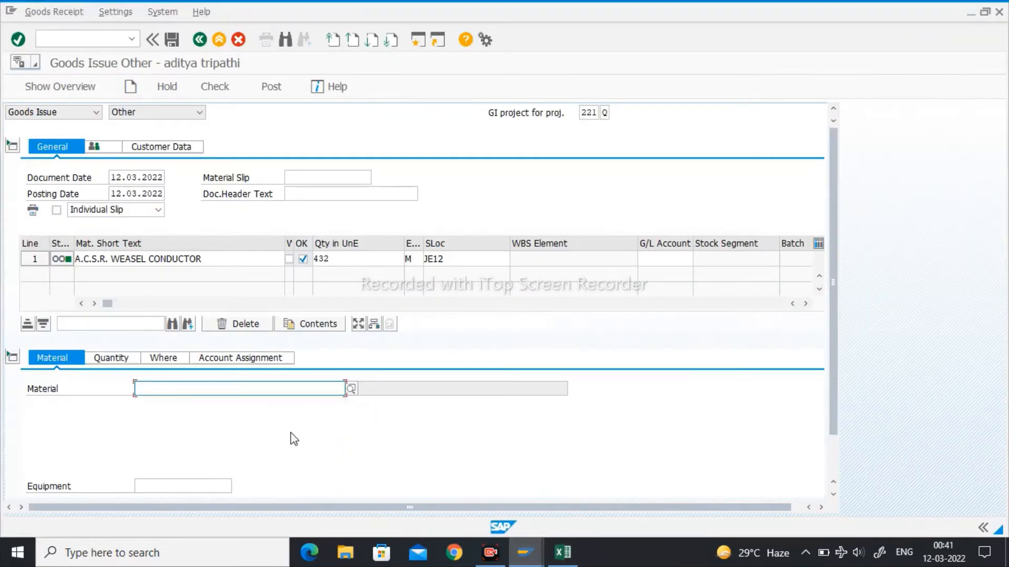
pyautogui.hotkey('ctrl', 'v')
pyautogui.press('Return')
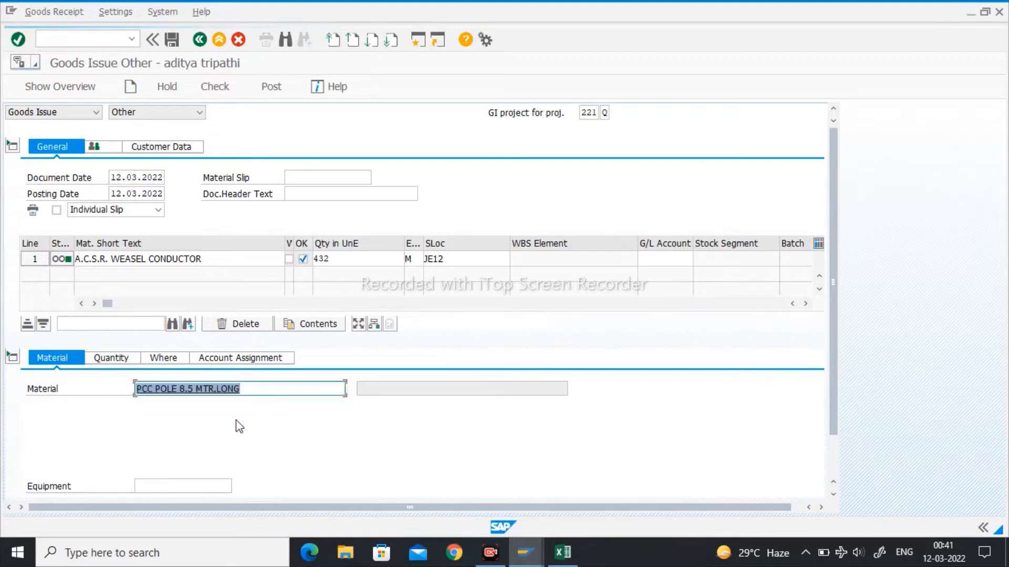
# - Set the PCC pole item's quantity in unit of entry to 4
pyautogui.click(111, 357)
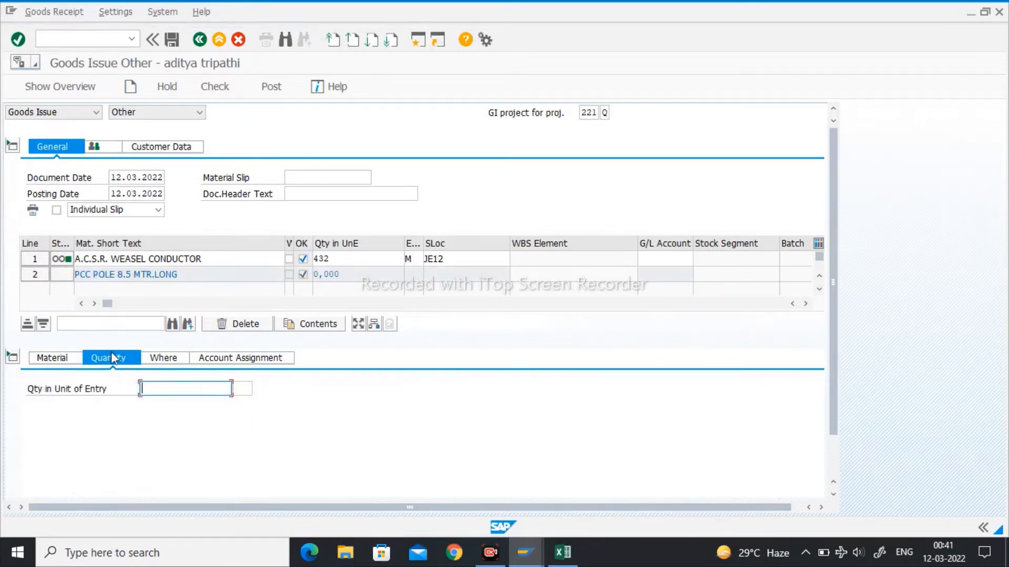
pyautogui.write('4')
pyautogui.press('Return')
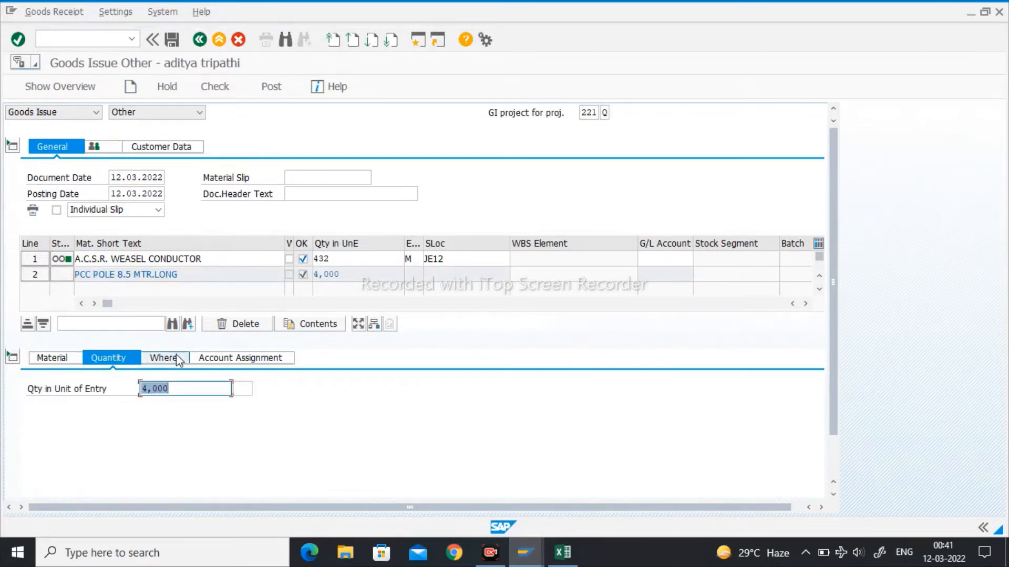
# - Assign the PCC pole item to WBS element PUDP.FT.000677.A, plant V251 and storage location JE12
pyautogui.click(176, 354)
pyautogui.click(167, 403)
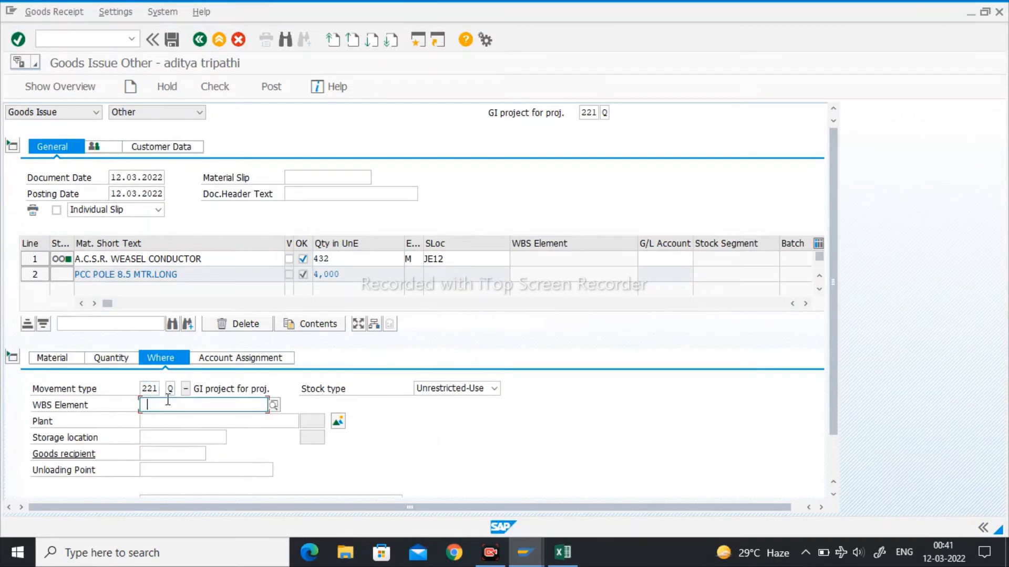
pyautogui.press('Down')
pyautogui.press('Return')
pyautogui.press('Tab')
pyautogui.press('Down')
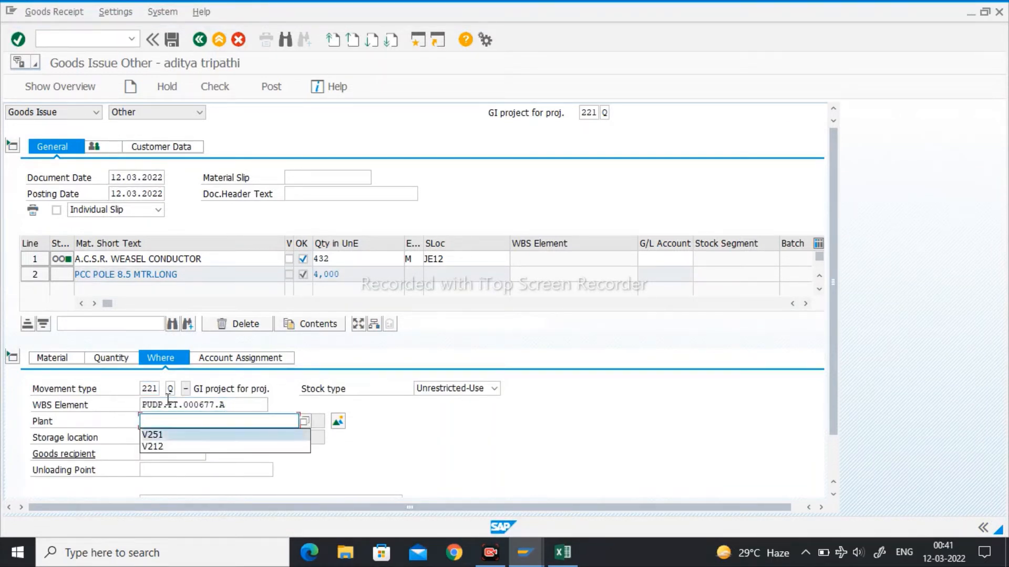
pyautogui.press('Return')
pyautogui.press('Tab')
pyautogui.press('Down')
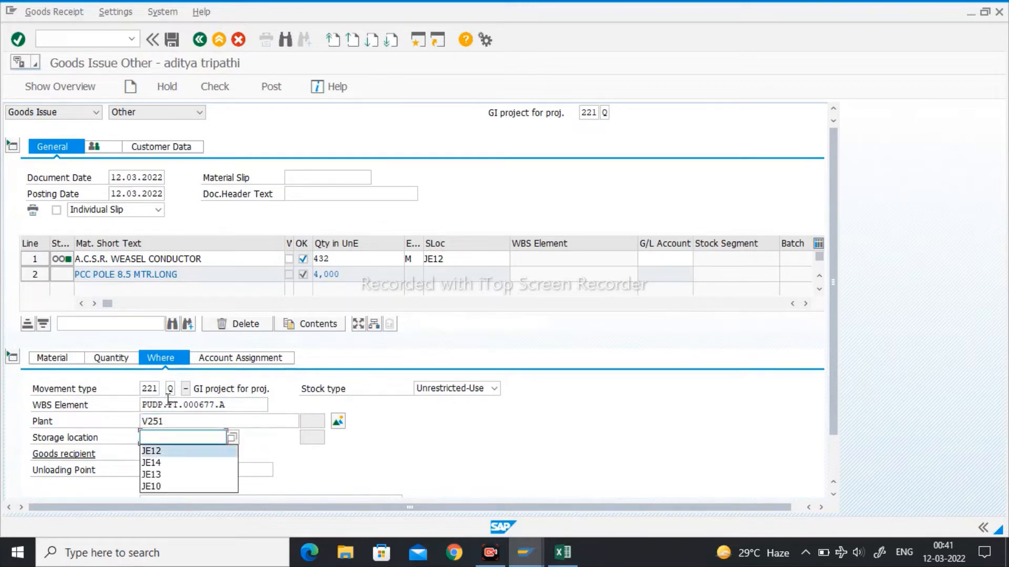
pyautogui.press('Return')
pyautogui.press('Return')
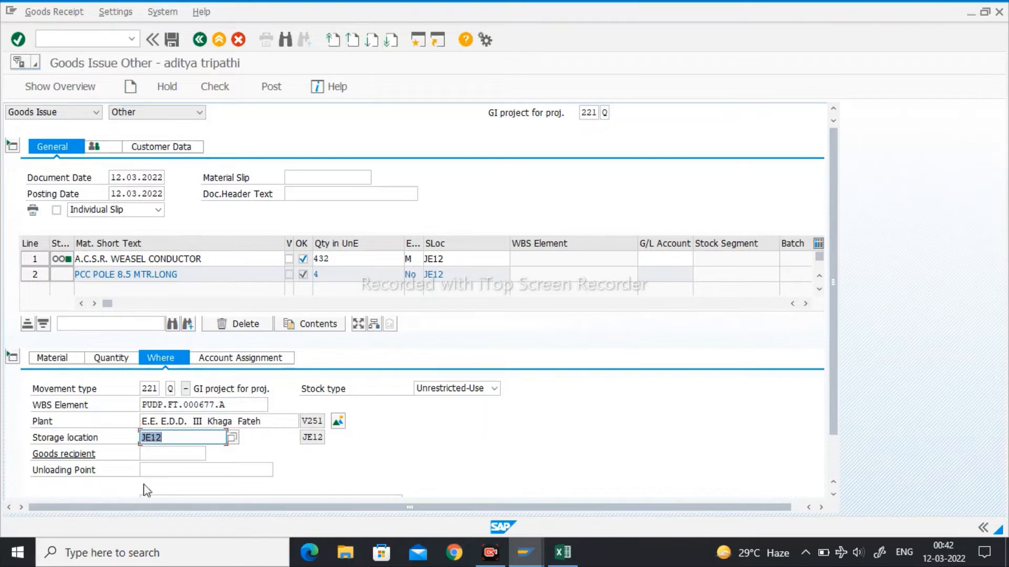
pyautogui.scroll(-3, 395, 460)
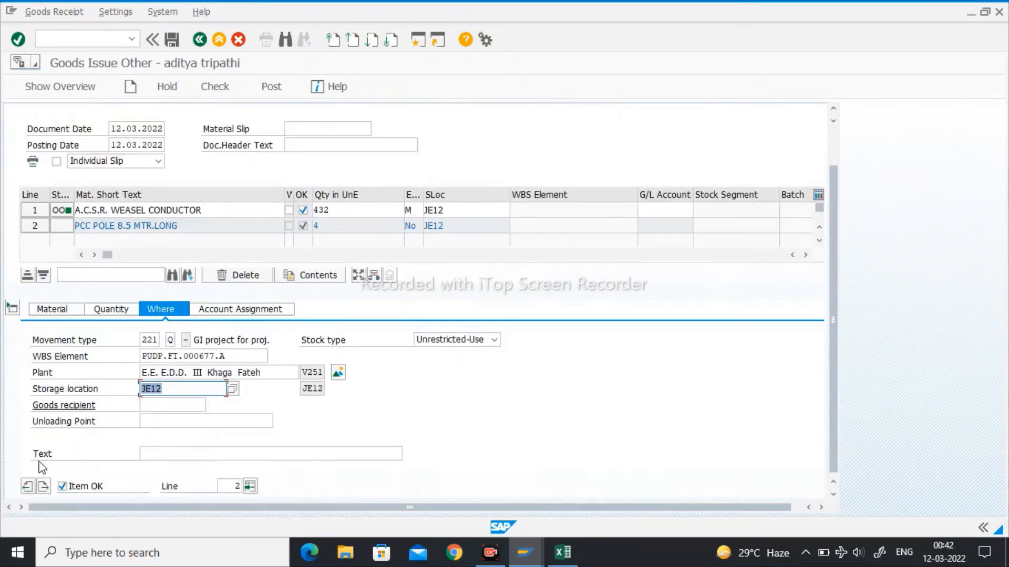
pyautogui.click(47, 485)
pyautogui.click(562, 551)
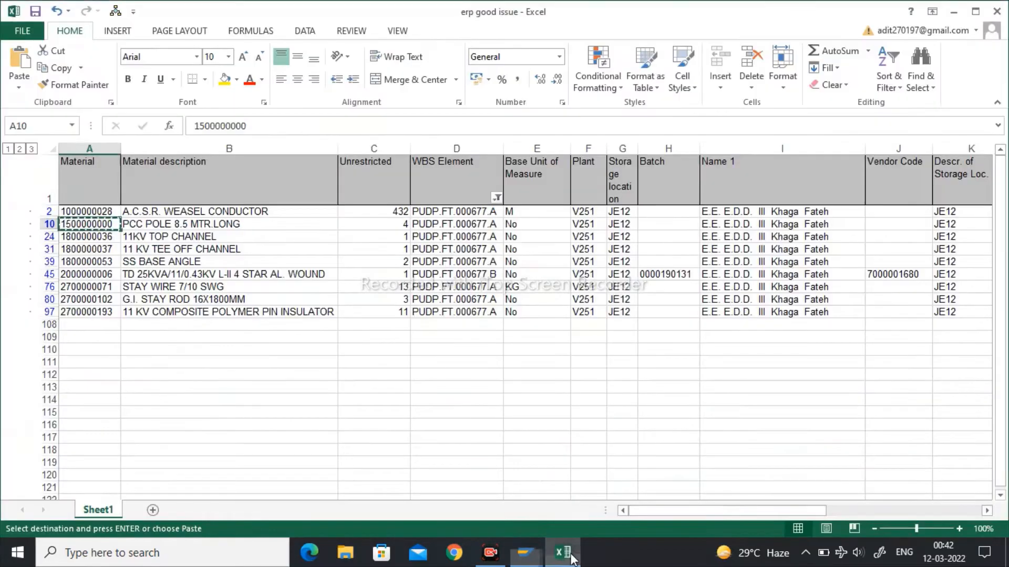
pyautogui.click(93, 237)
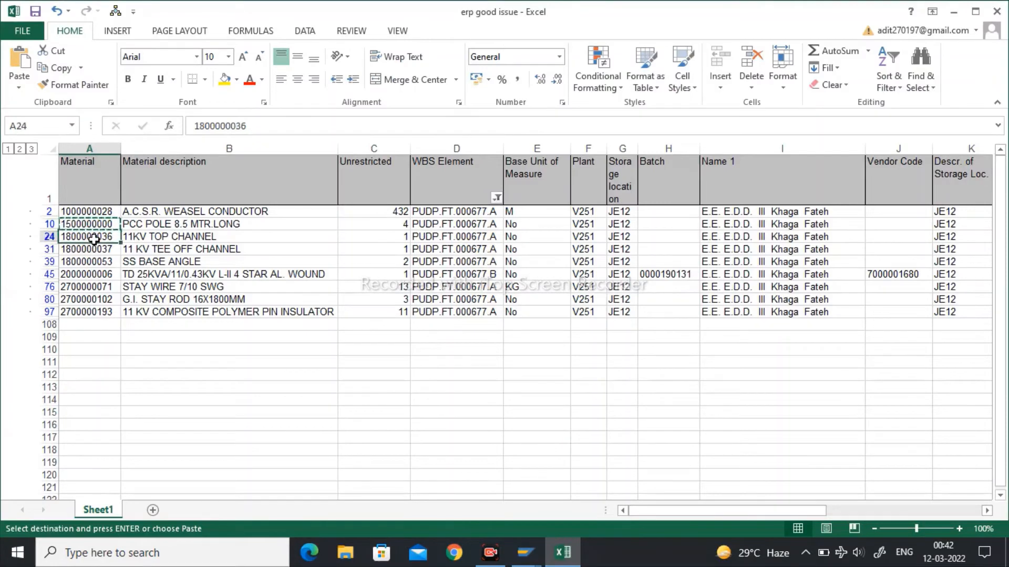
pyautogui.hotkey('ctrl', 'c')
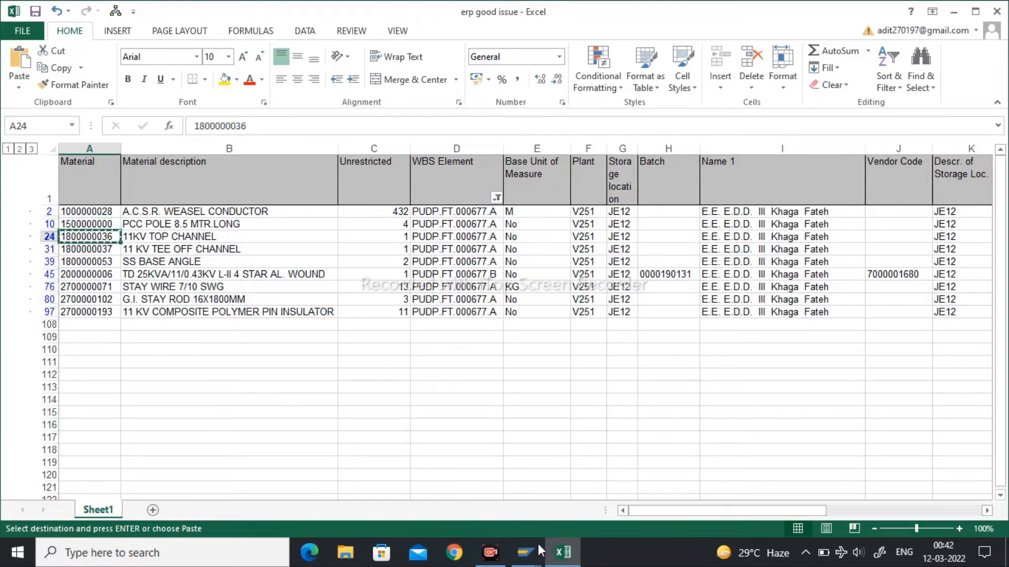
pyautogui.moveTo(531, 549)
pyautogui.click(645, 496)
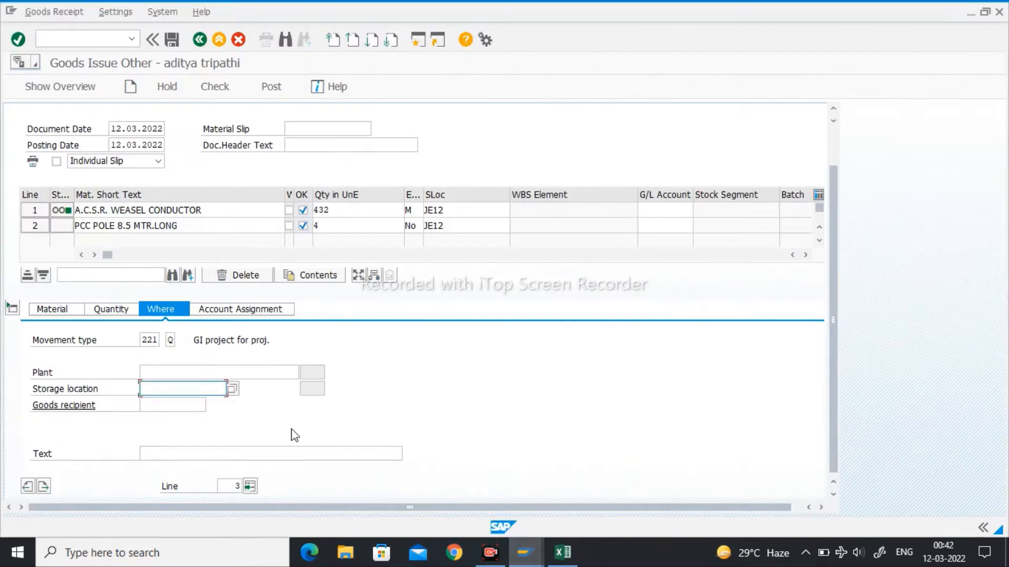
pyautogui.click(52, 310)
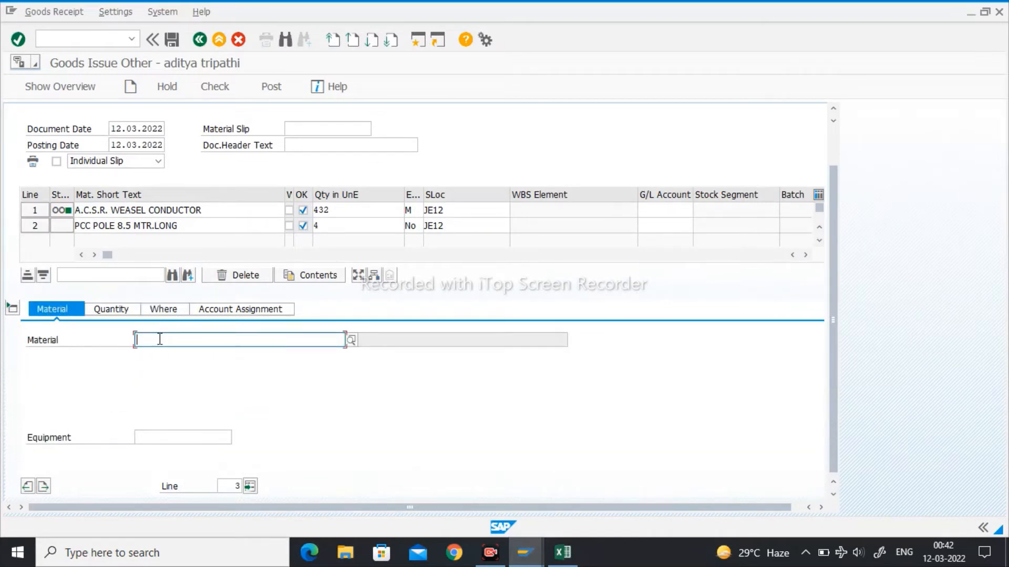
pyautogui.hotkey('ctrl', 'v')
pyautogui.press('Return')
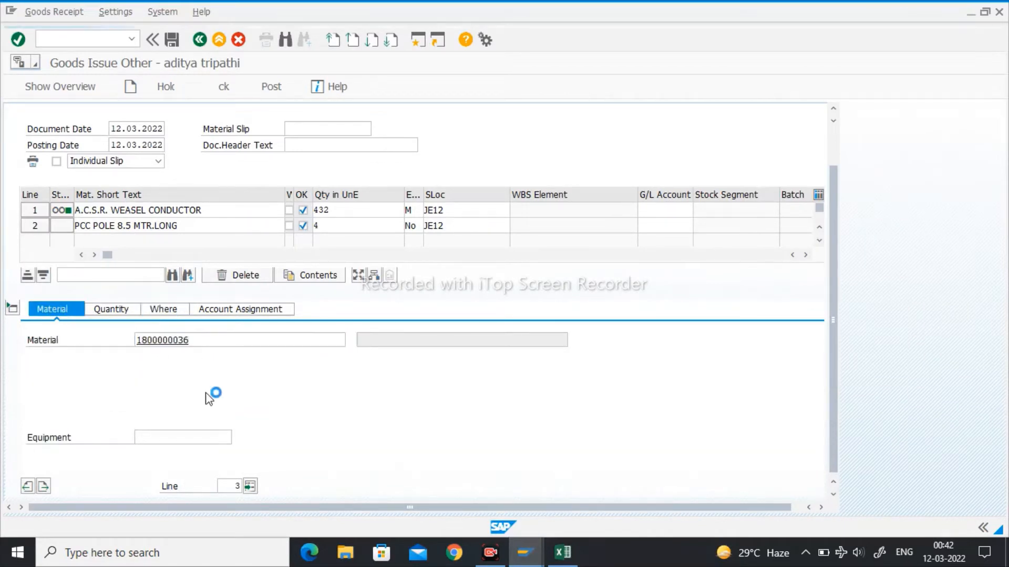
# - Set the 11KV top channel item's quantity in unit of entry to 1
pyautogui.click(110, 309)
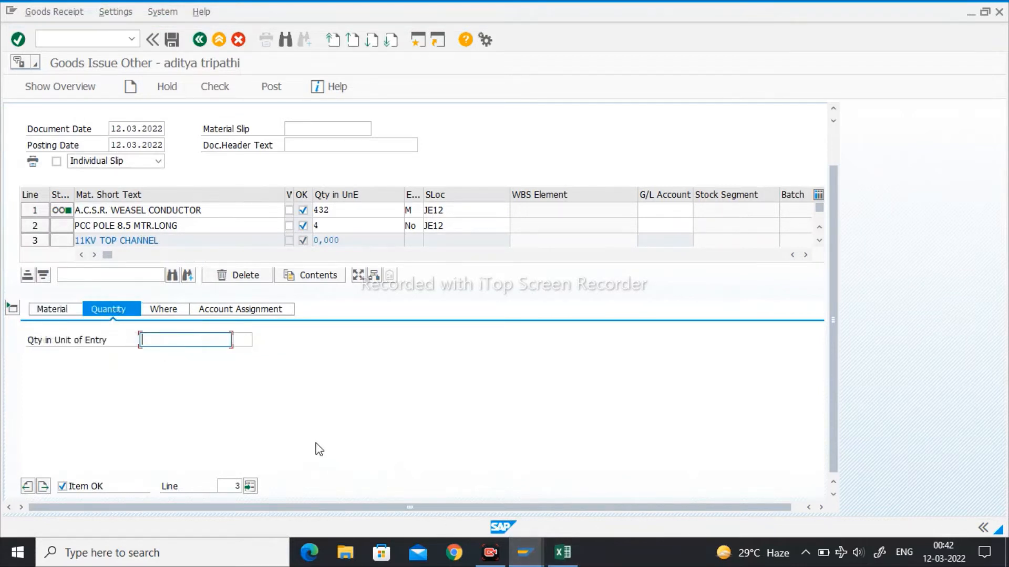
pyautogui.write('1')
pyautogui.press('Return')
# - Assign the 11KV top channel item to WBS element PUDP.FT.000677.A, plant V251 and storage location JE12
pyautogui.click(161, 310)
pyautogui.click(187, 354)
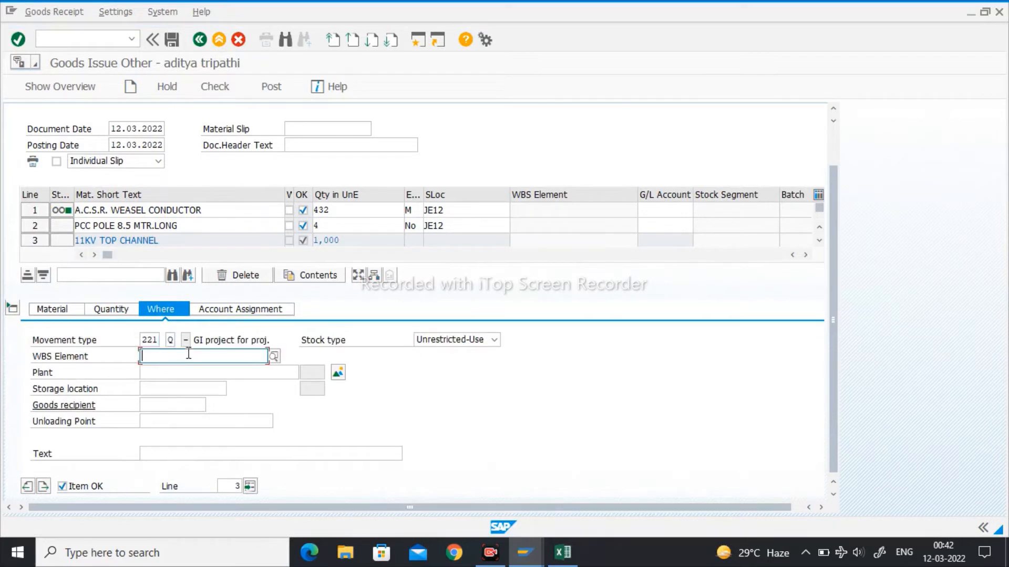
pyautogui.press('Down')
pyautogui.press('Return')
pyautogui.press('Tab')
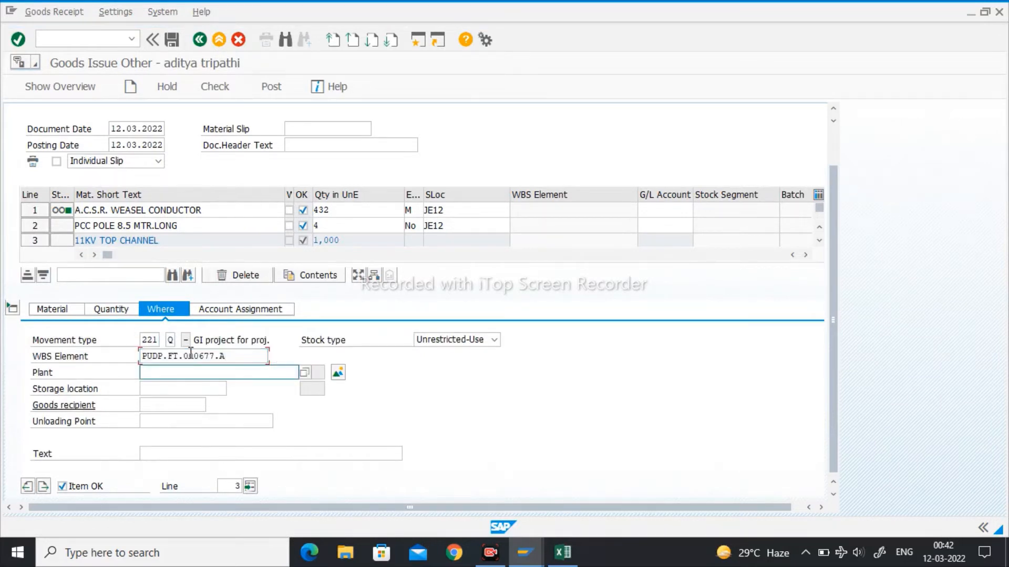
pyautogui.press('Down')
pyautogui.press('Return')
pyautogui.press('Tab')
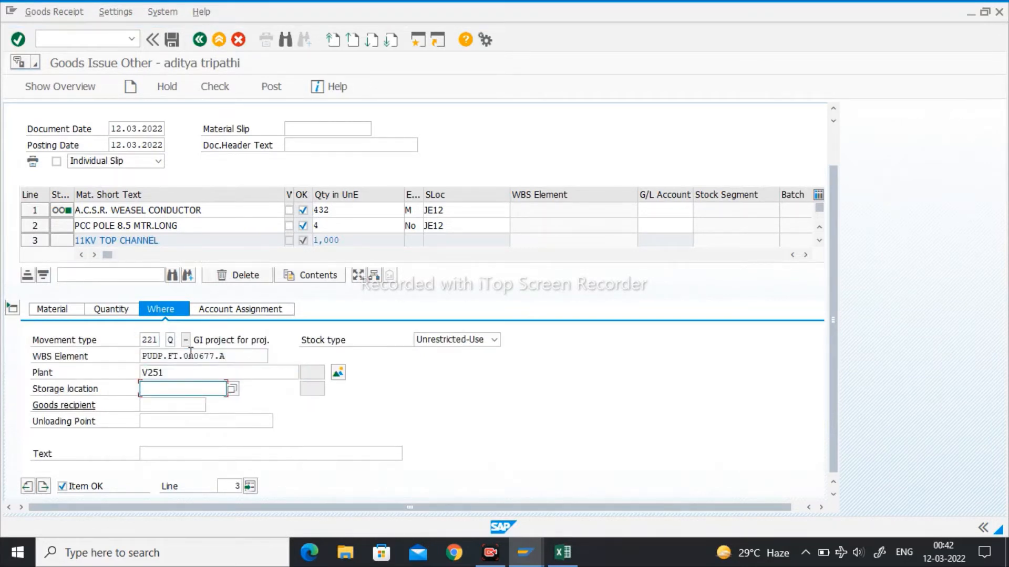
pyautogui.press('Down')
pyautogui.press('Return')
pyautogui.press('Return')
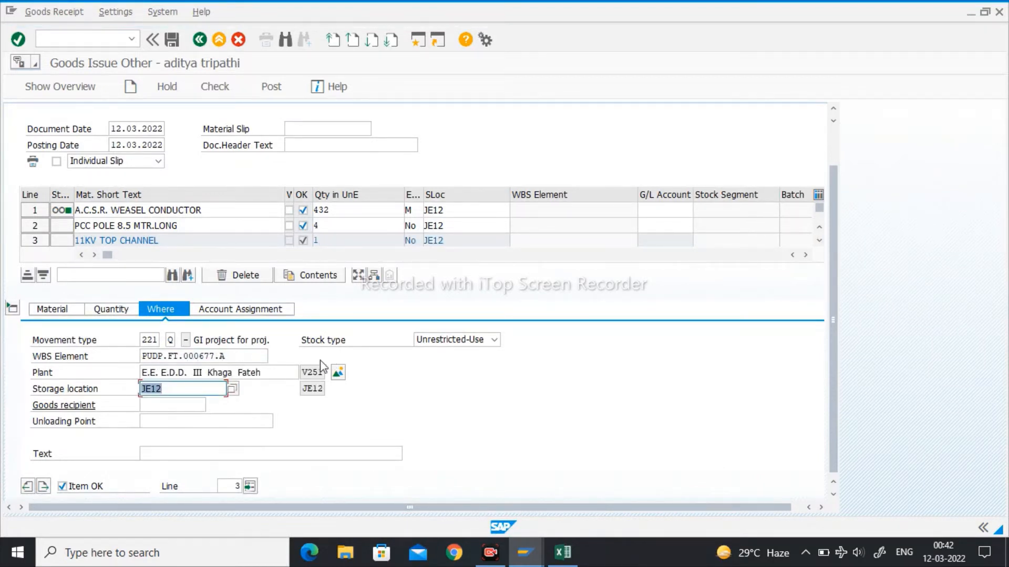
pyautogui.click(44, 486)
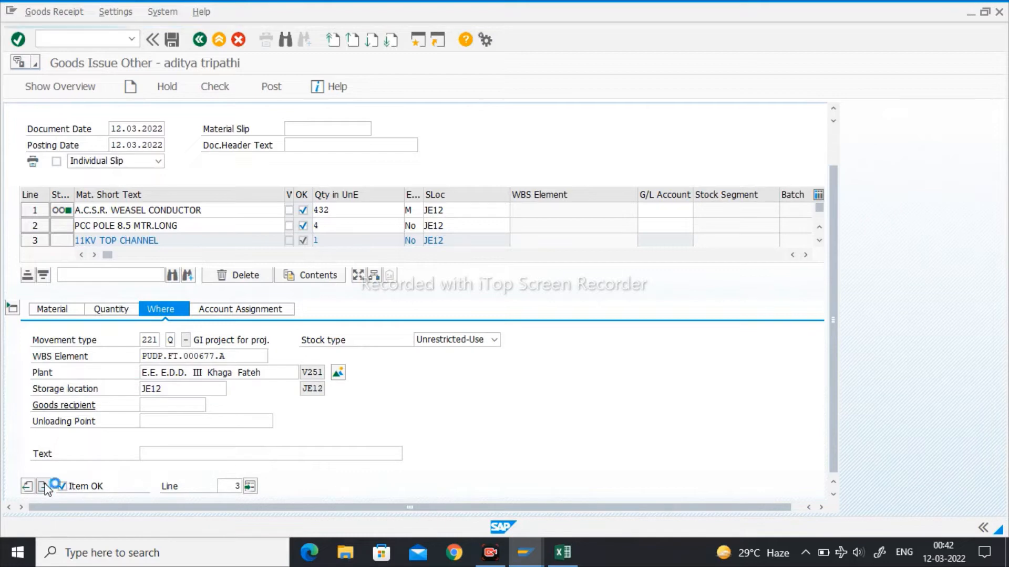
pyautogui.click(61, 314)
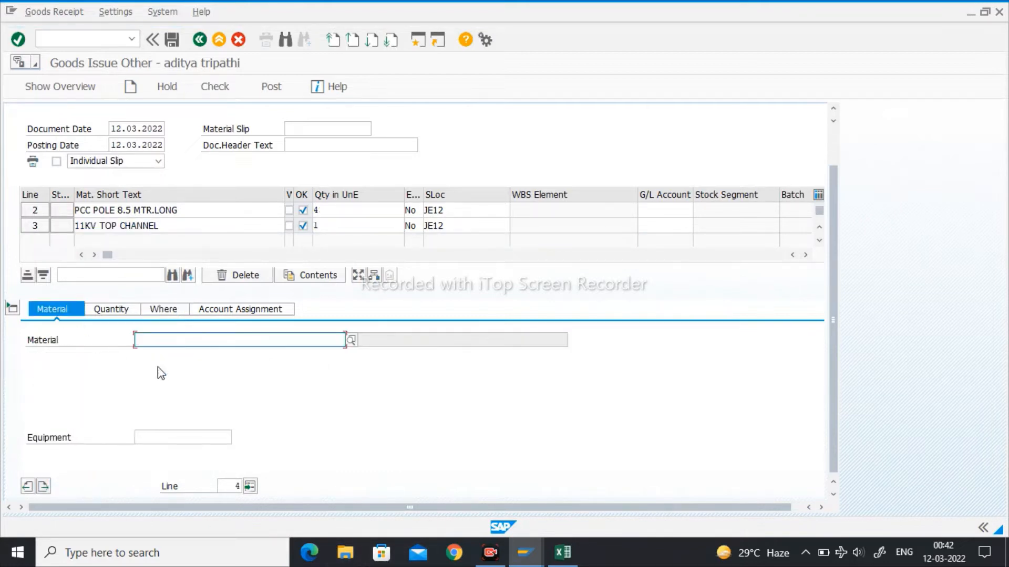
pyautogui.click(562, 552)
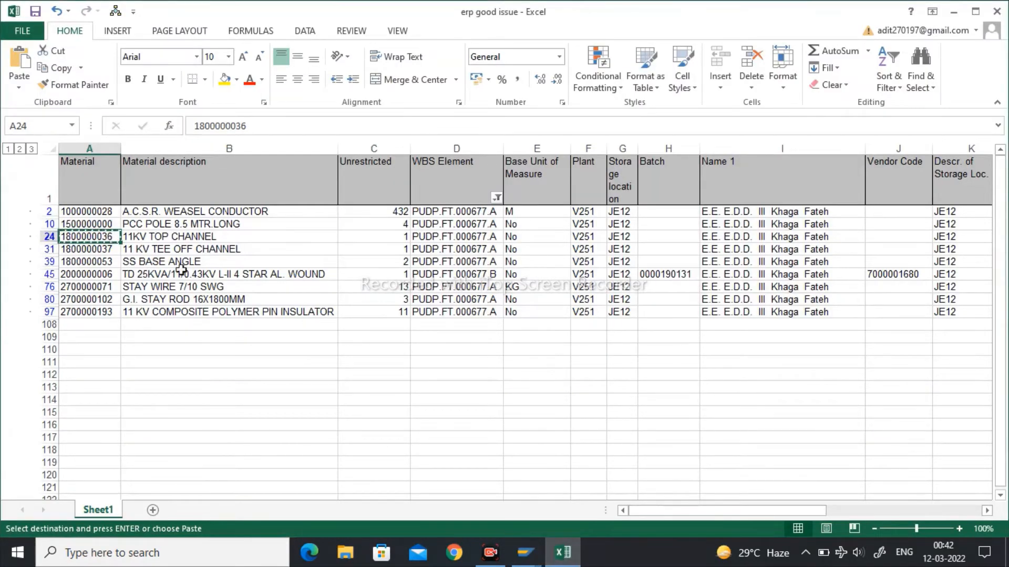
pyautogui.click(75, 250)
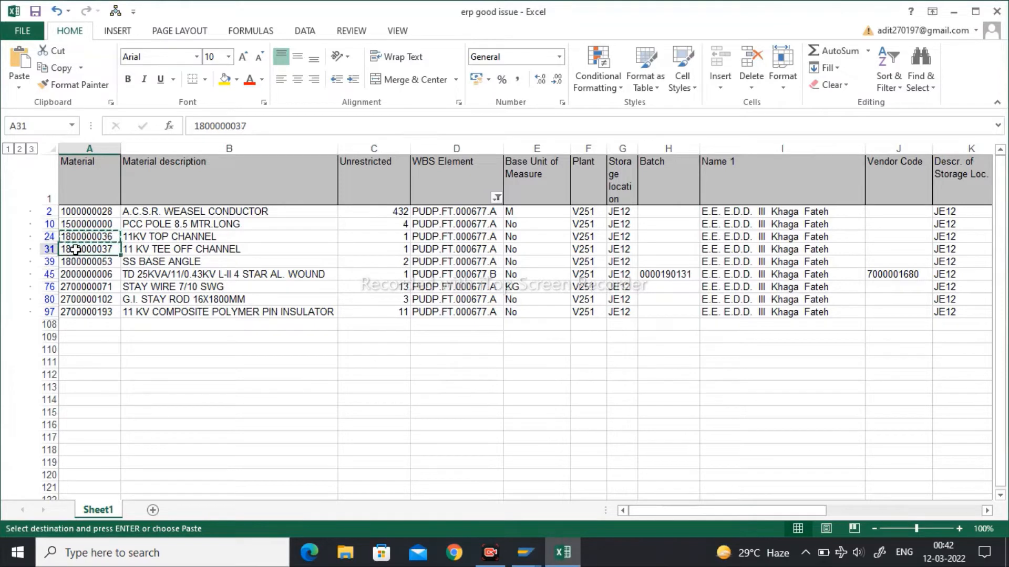
pyautogui.hotkey('ctrl', 'c')
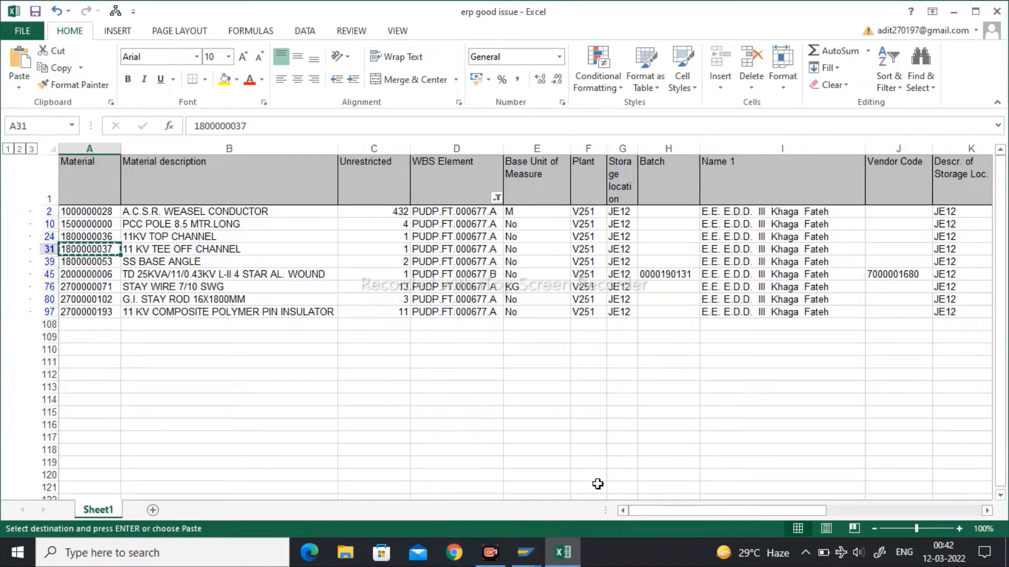
pyautogui.click(541, 550)
pyautogui.click(686, 518)
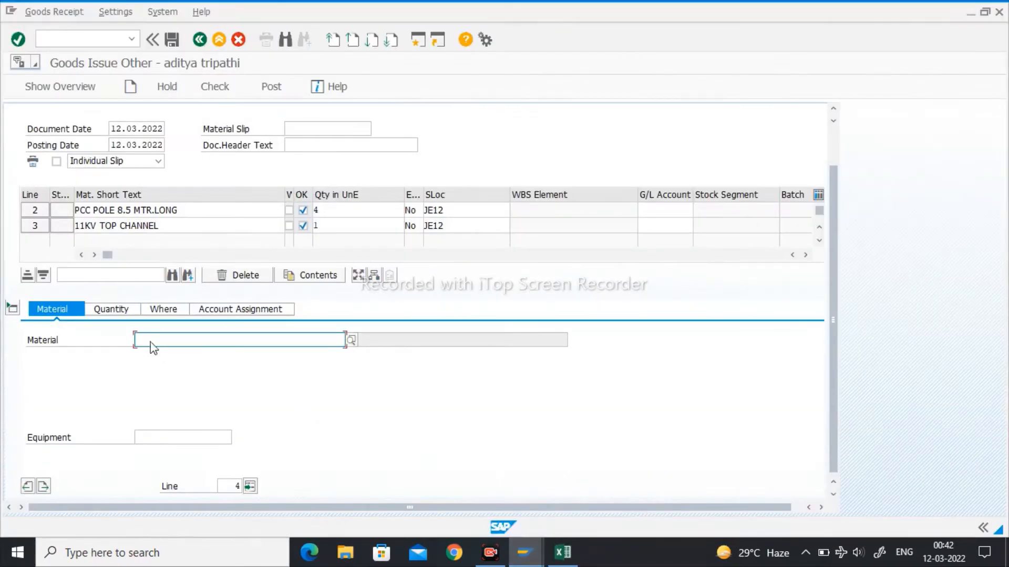
pyautogui.hotkey('ctrl', 'v')
# - Set the 11 KV tee off channel item's quantity in unit of entry to 1
pyautogui.click(107, 311)
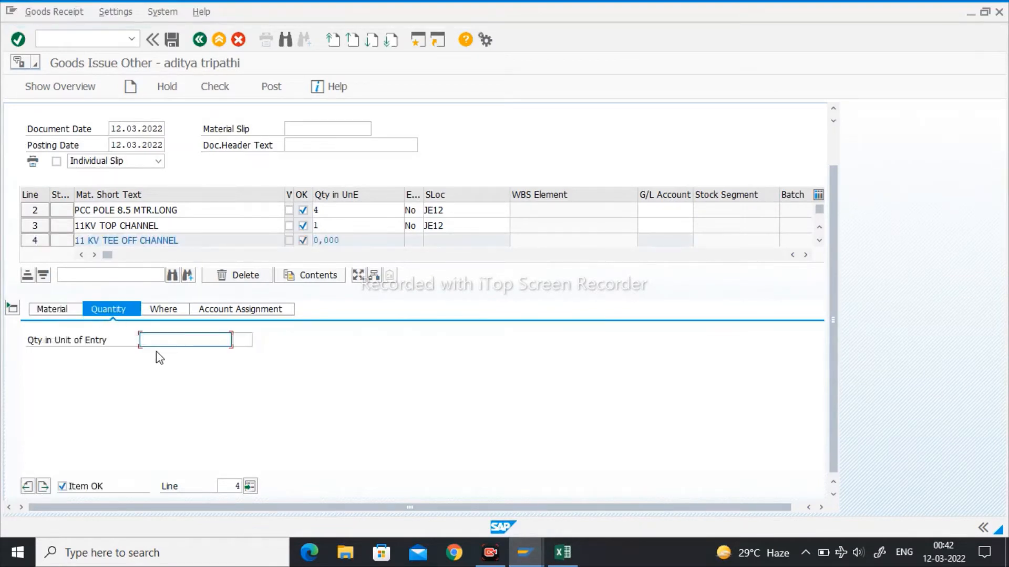
pyautogui.write('1')
pyautogui.press('Return')
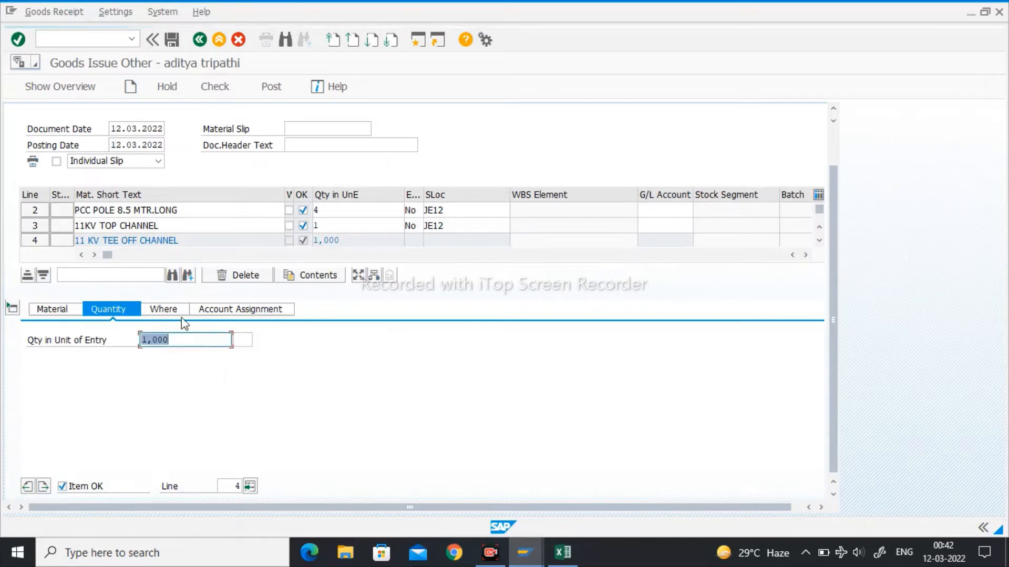
# - Assign the 11 KV tee off channel item to WBS element PUDP.FT.000677.A and plant V251
pyautogui.click(178, 314)
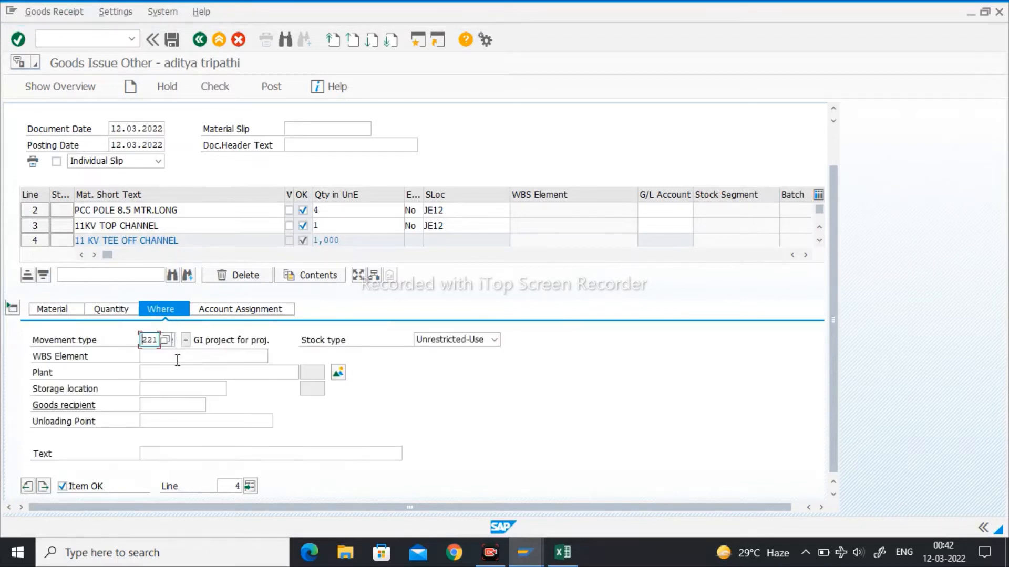
pyautogui.click(178, 360)
pyautogui.press('Down')
pyautogui.press('Return')
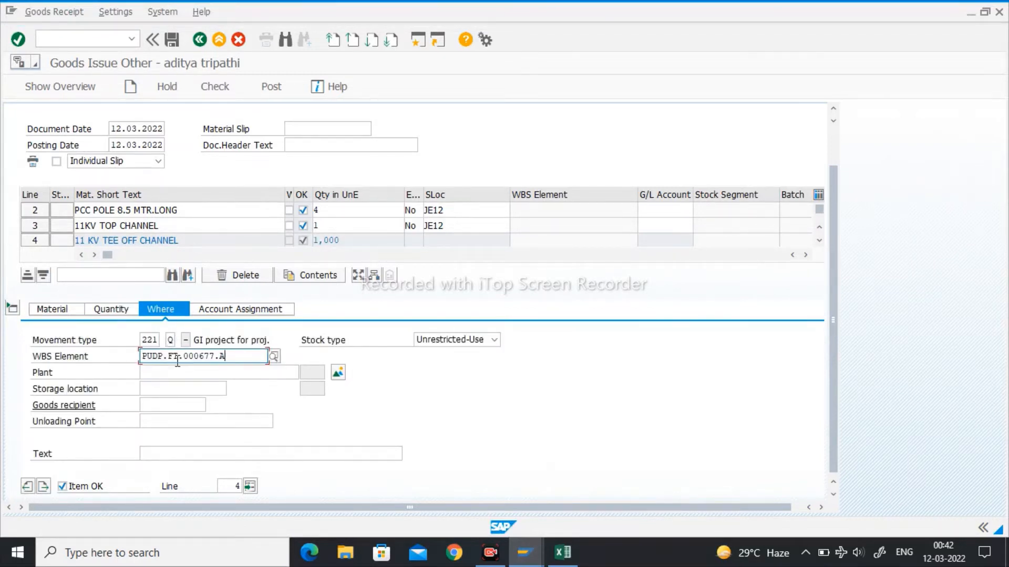
pyautogui.press('Tab')
pyautogui.press('Down')
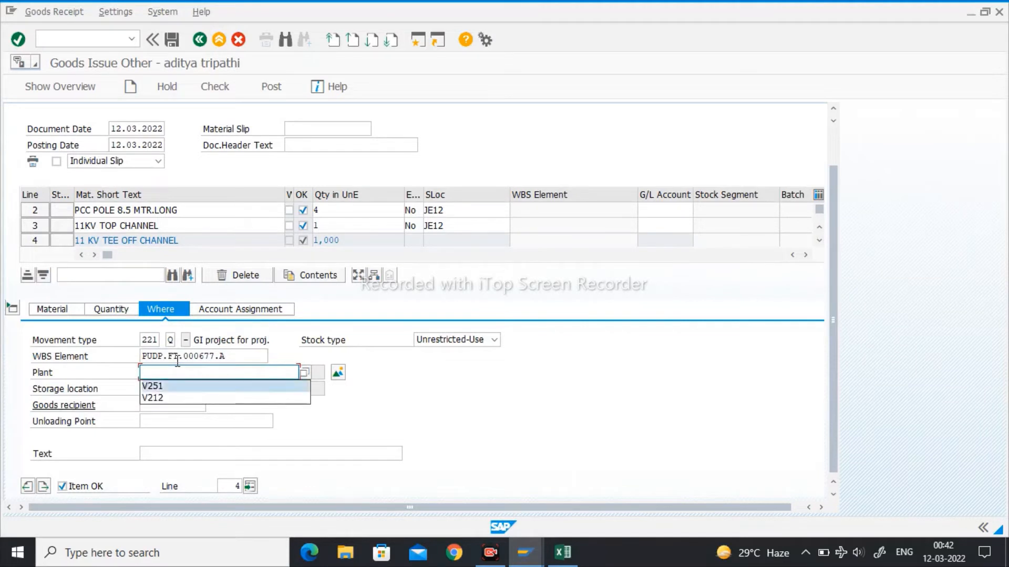
pyautogui.press('Return')
pyautogui.press('Return')
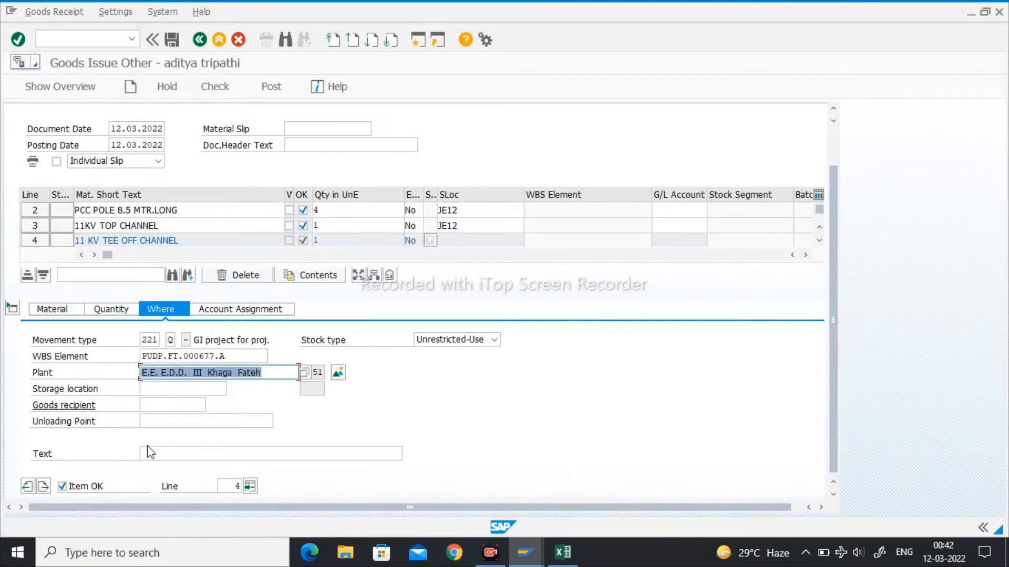
pyautogui.click(44, 488)
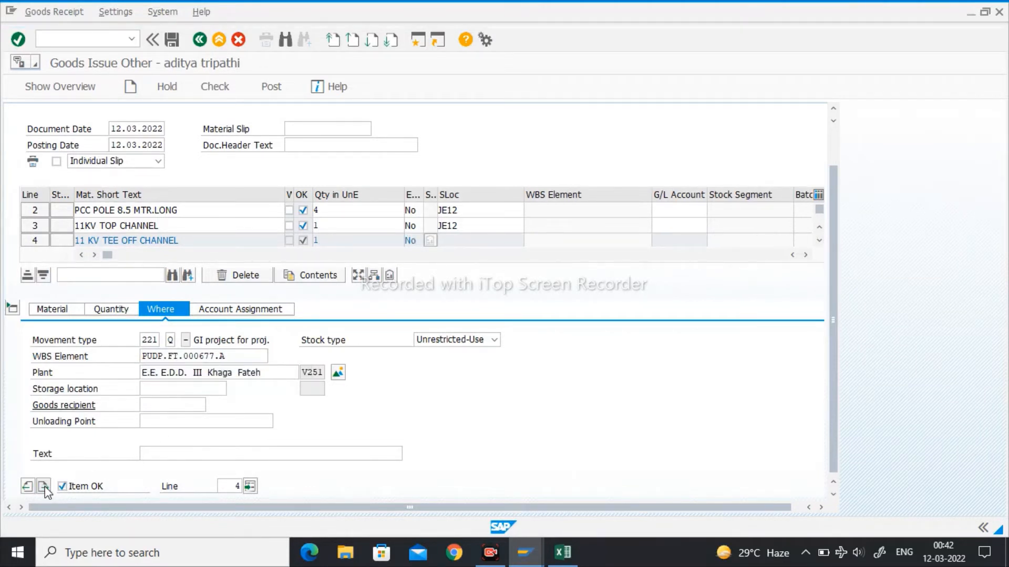
pyautogui.click(37, 314)
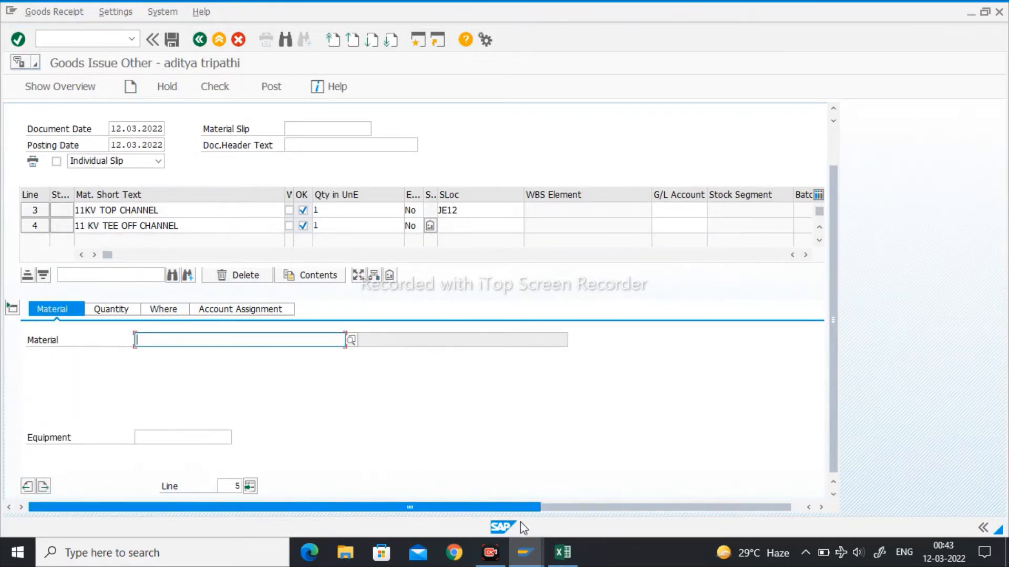
pyautogui.click(563, 552)
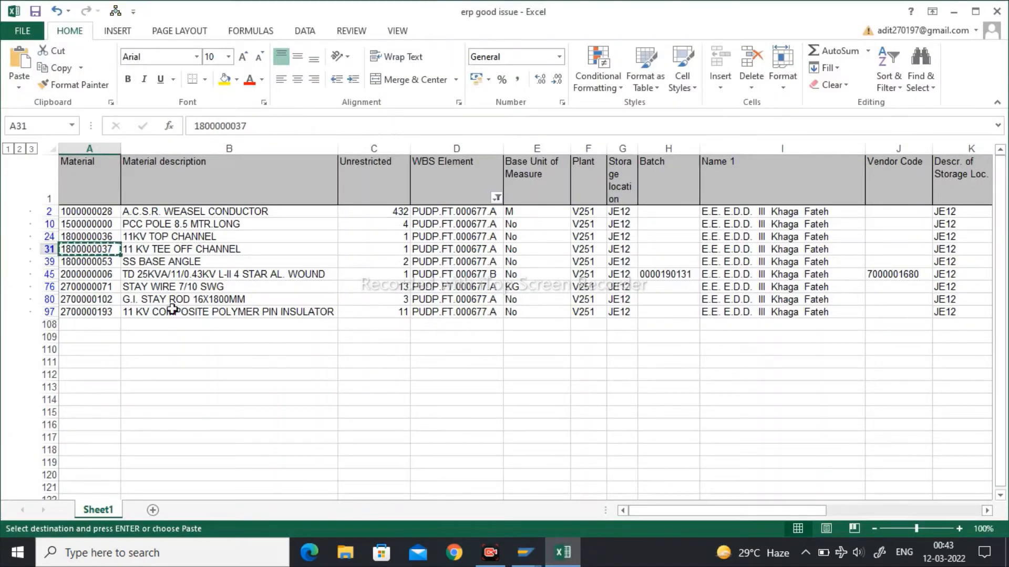
pyautogui.click(87, 262)
pyautogui.hotkey('ctrl', 'c')
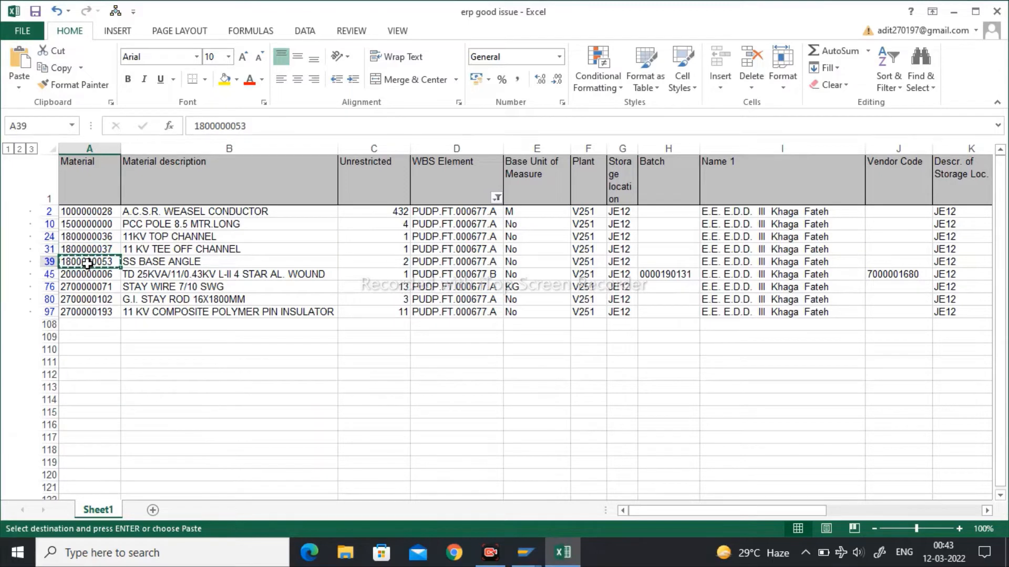
pyautogui.moveTo(526, 552)
pyautogui.click(694, 520)
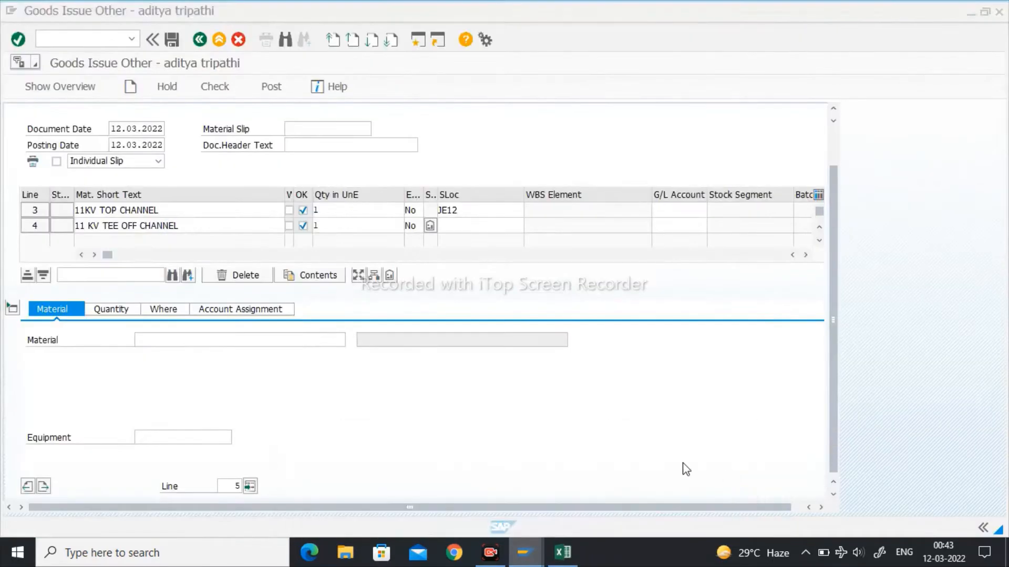
pyautogui.hotkey('ctrl', 'v')
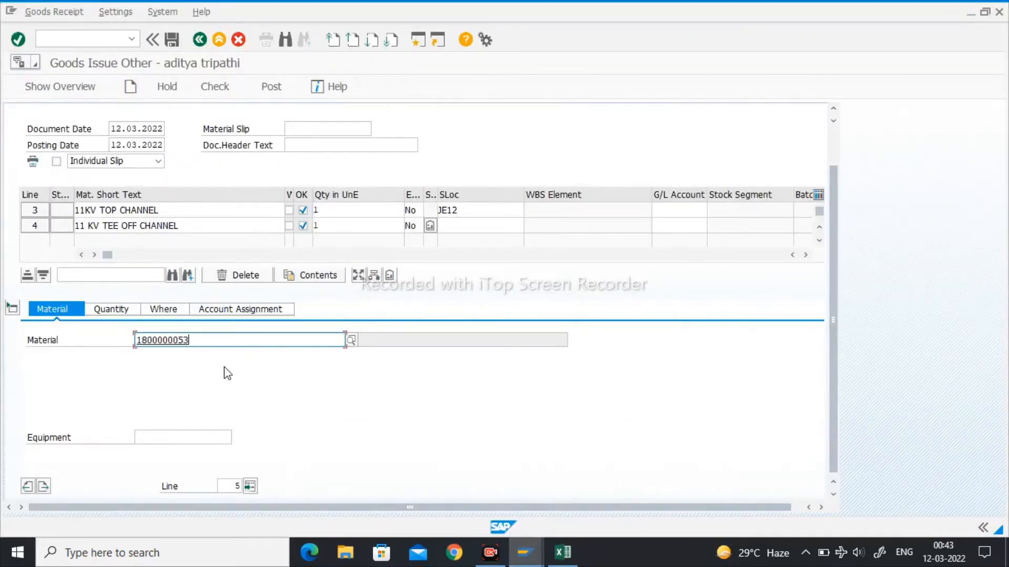
pyautogui.press('Return')
pyautogui.click(129, 310)
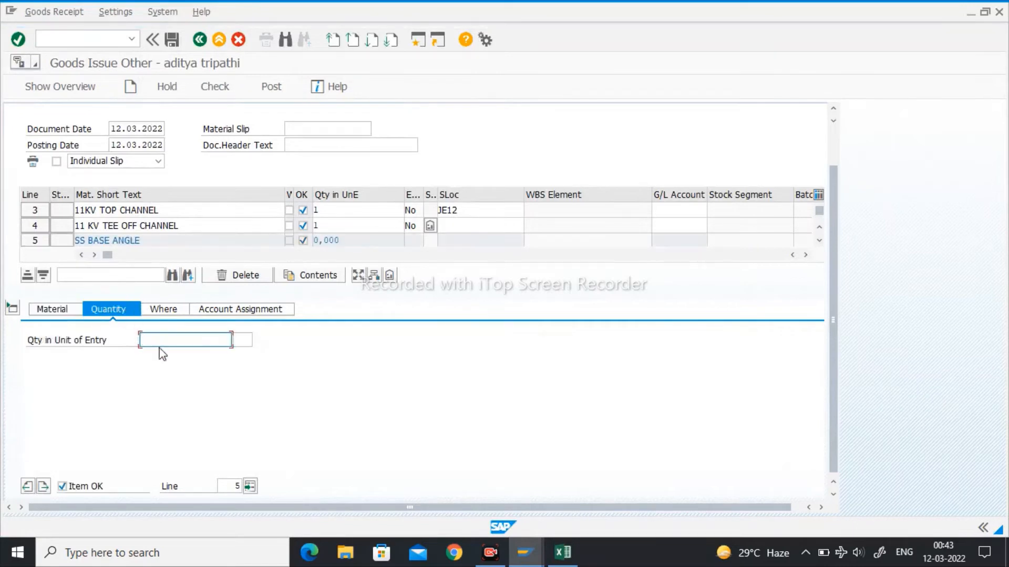
pyautogui.press('Return')
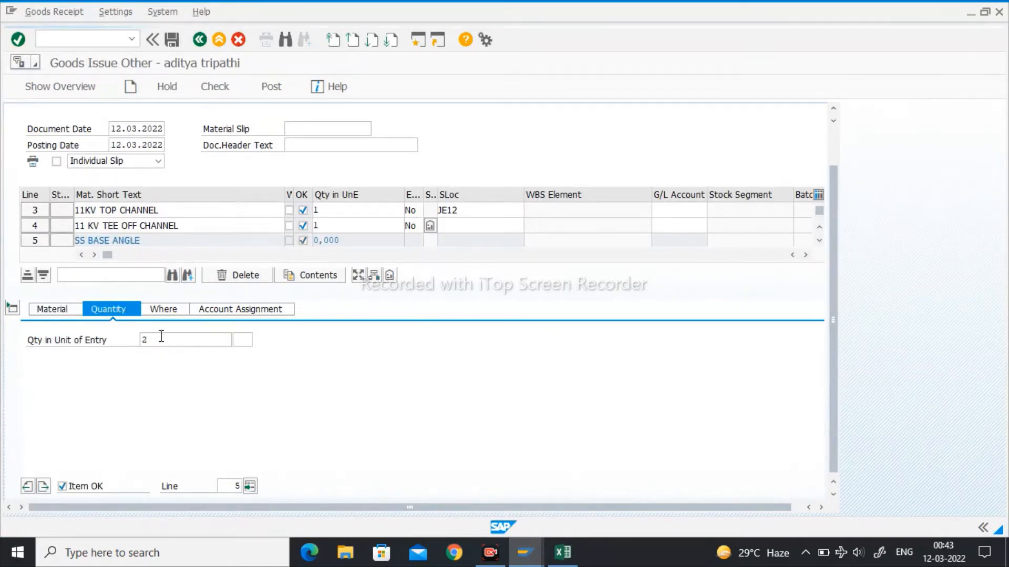
# - Assign the SS base angle item to WBS element PUDP.FT.000677.A and plant V251
pyautogui.click(163, 310)
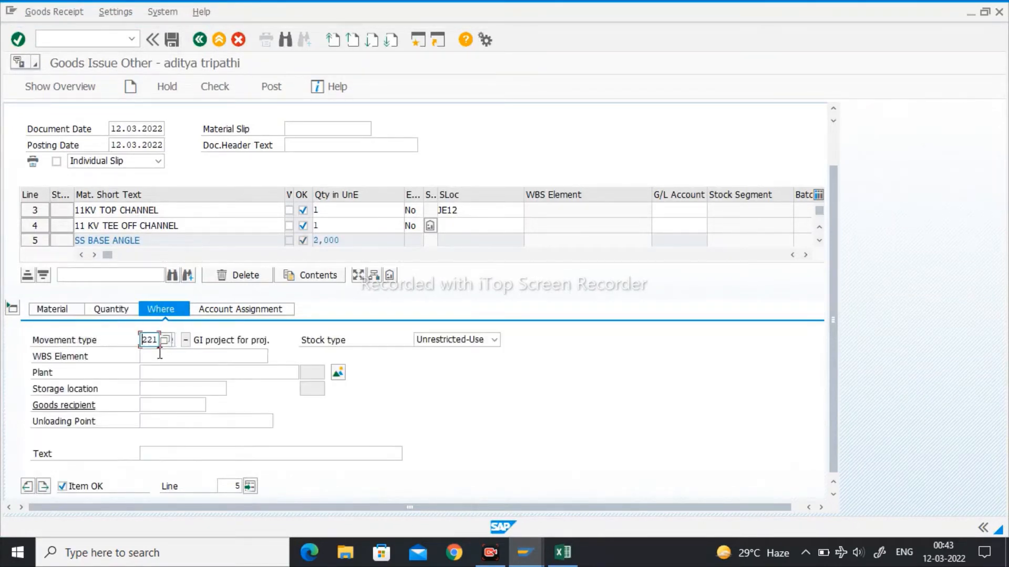
pyautogui.click(160, 355)
pyautogui.hotkey('ctrl', 'v')
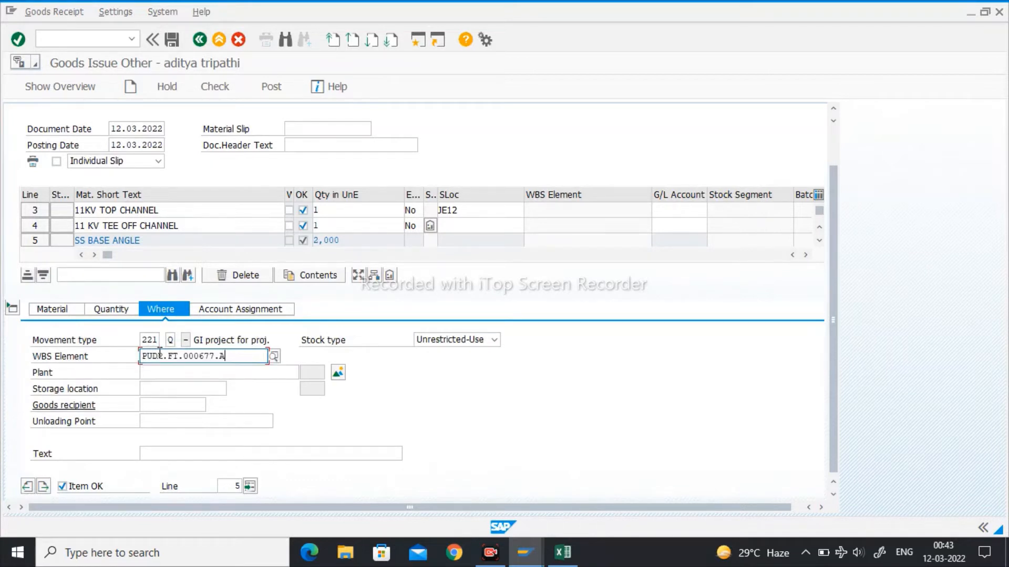
pyautogui.press('Tab')
pyautogui.write('V201')
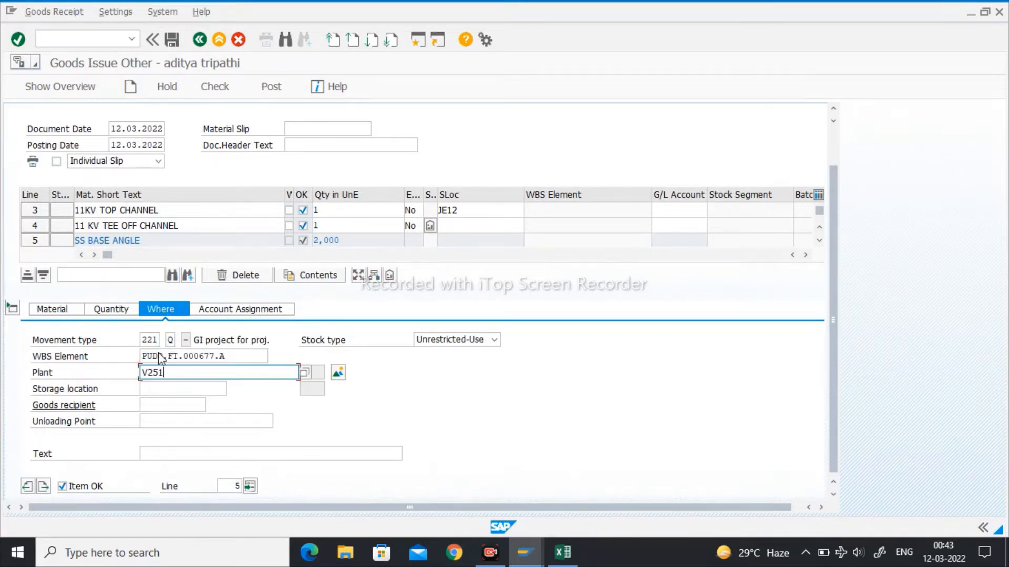
pyautogui.press('Return')
pyautogui.click(44, 487)
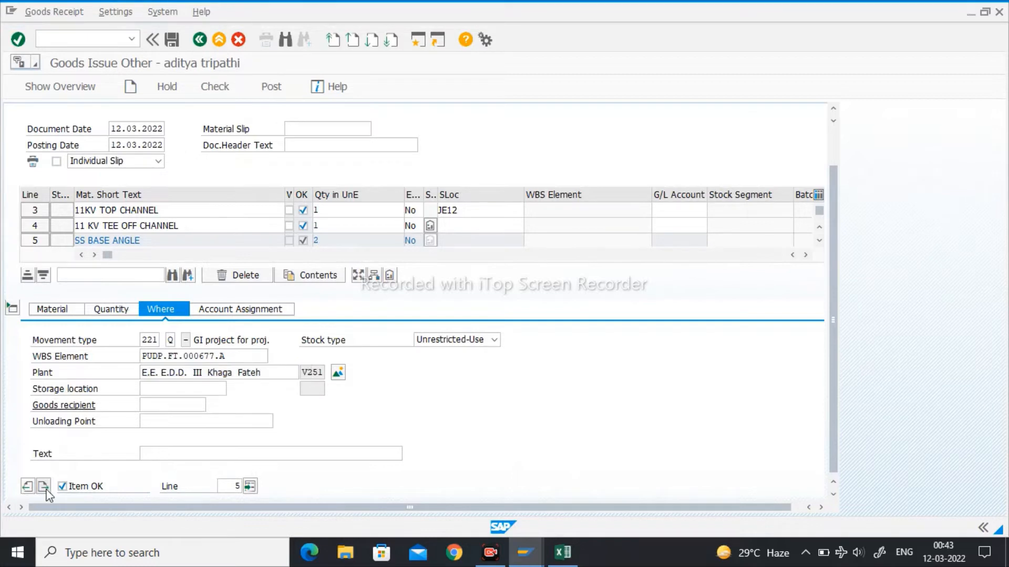
pyautogui.click(562, 553)
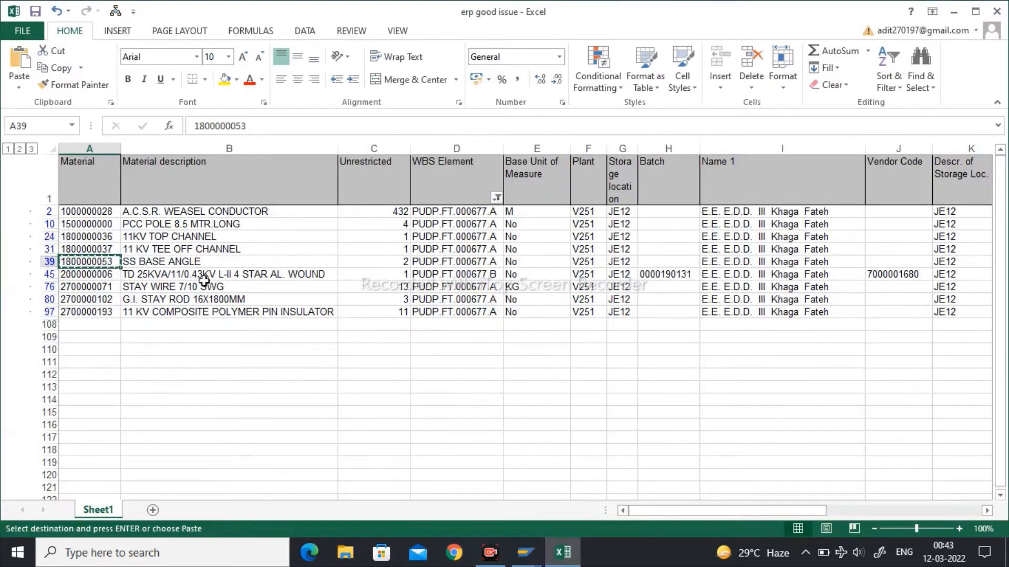
pyautogui.click(97, 275)
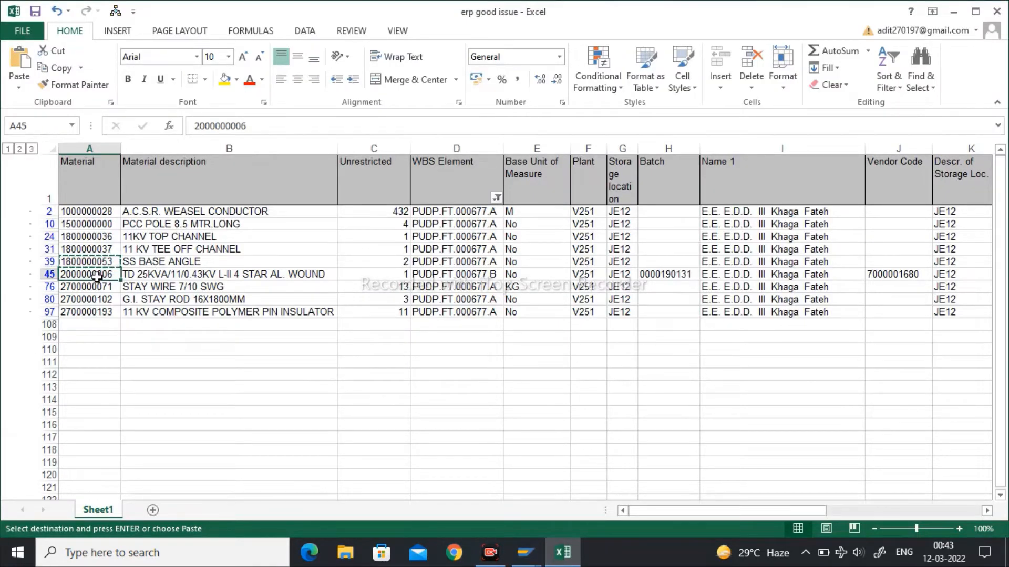
pyautogui.hotkey('ctrl', 'c')
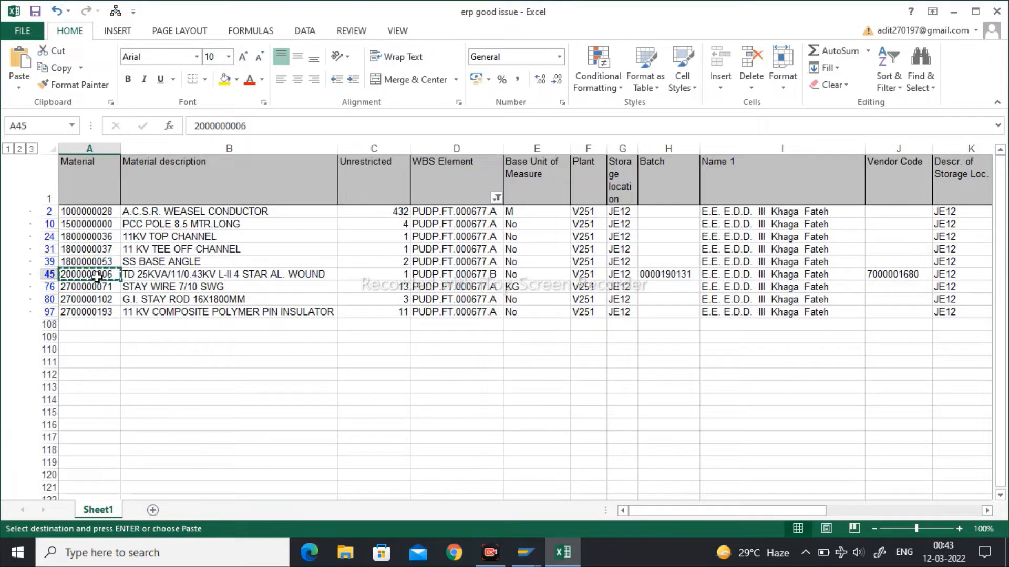
pyautogui.click(526, 553)
pyautogui.click(622, 499)
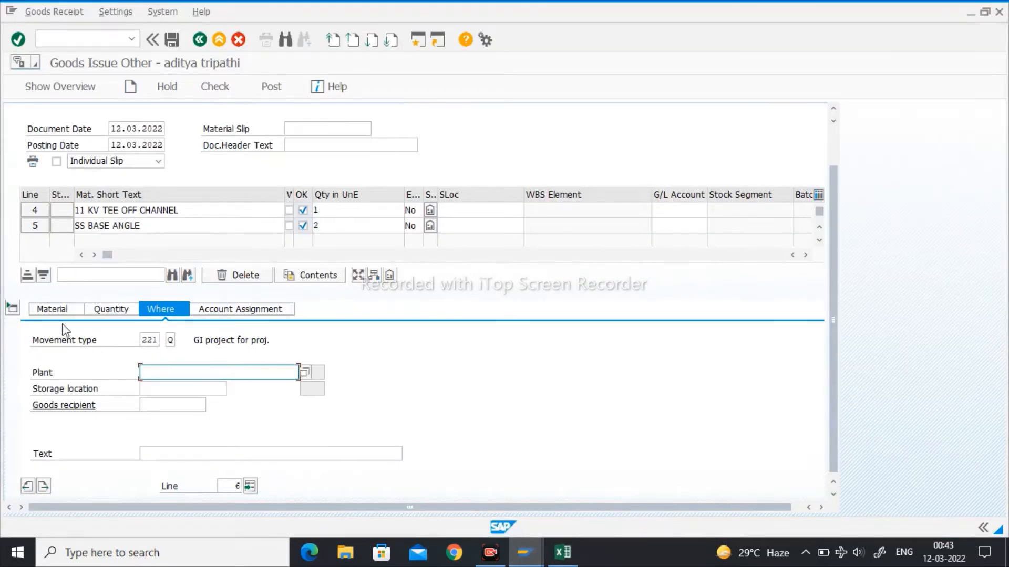
pyautogui.click(53, 310)
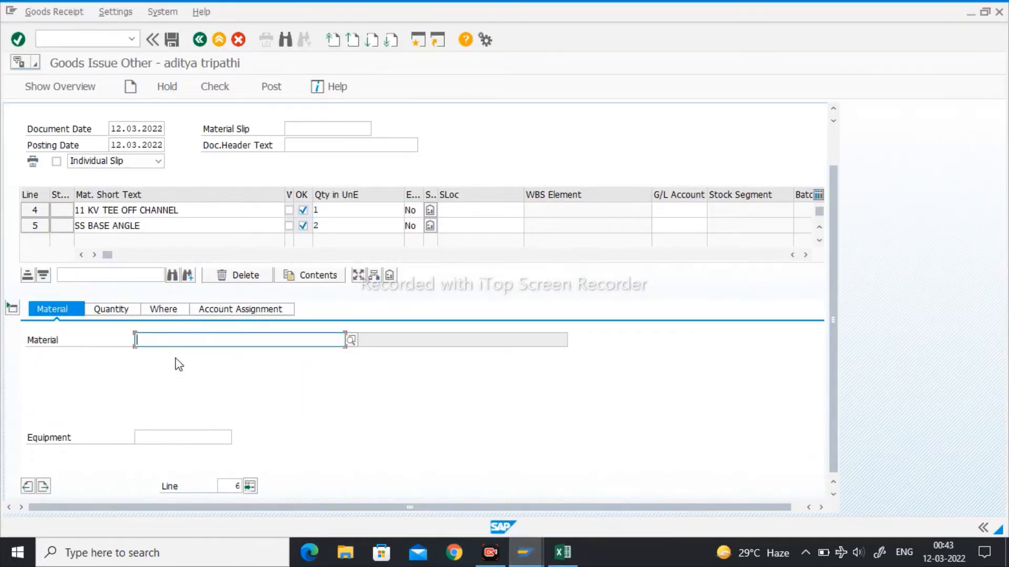
pyautogui.hotkey('ctrl', 'v')
pyautogui.press('Return')
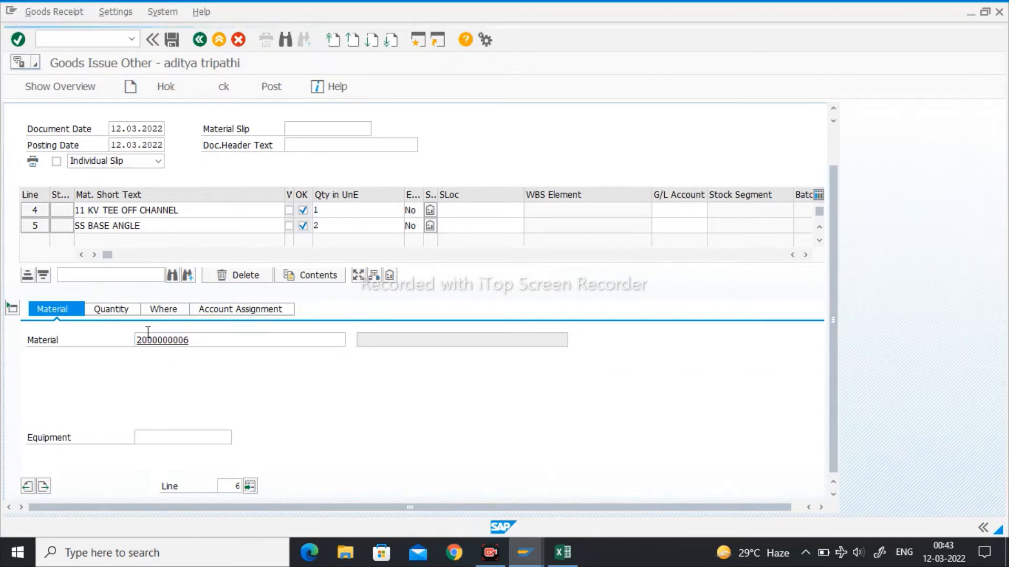
pyautogui.click(116, 314)
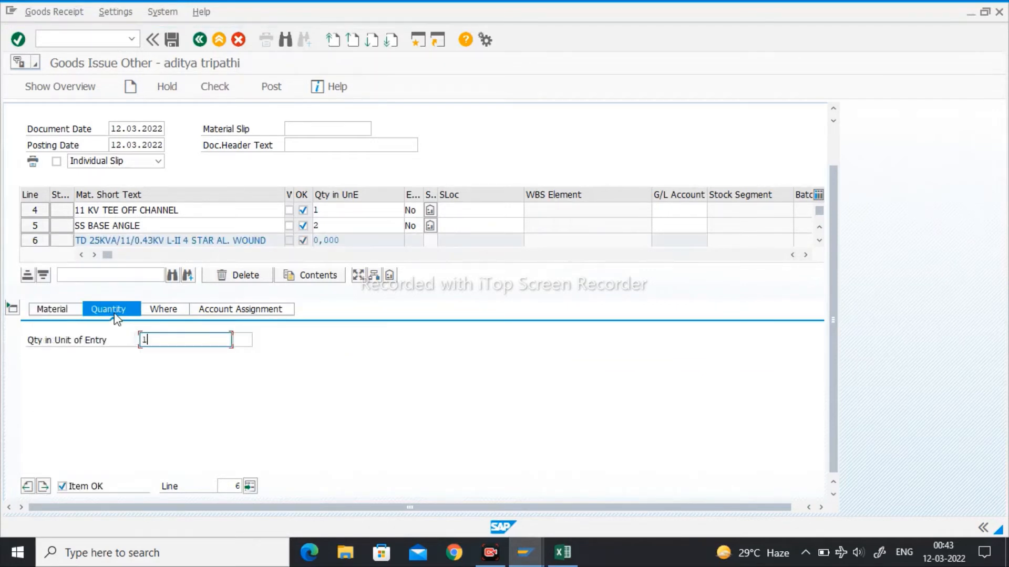
pyautogui.press('Return')
# - Assign the 25KVA transformer item to WBS element PUDP.FT.000677.B and plant V251
pyautogui.click(159, 311)
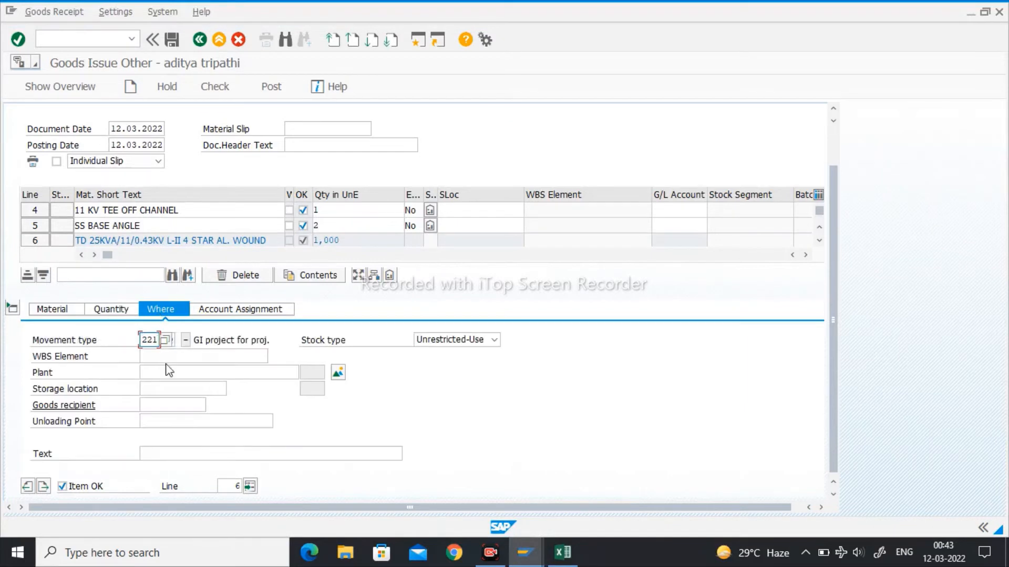
pyautogui.click(175, 356)
pyautogui.press('Down')
pyautogui.press('Return')
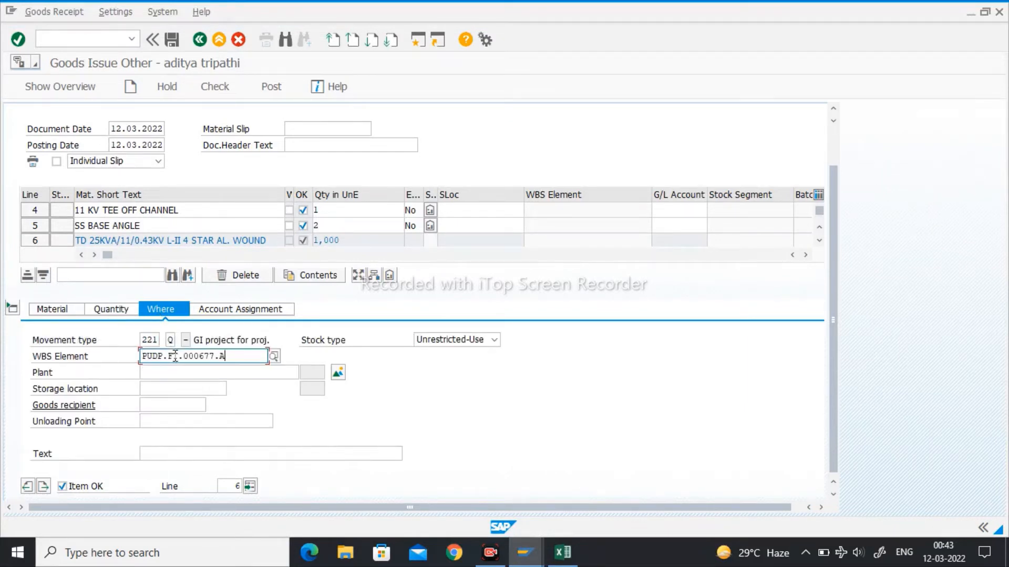
pyautogui.press('BackSpace')
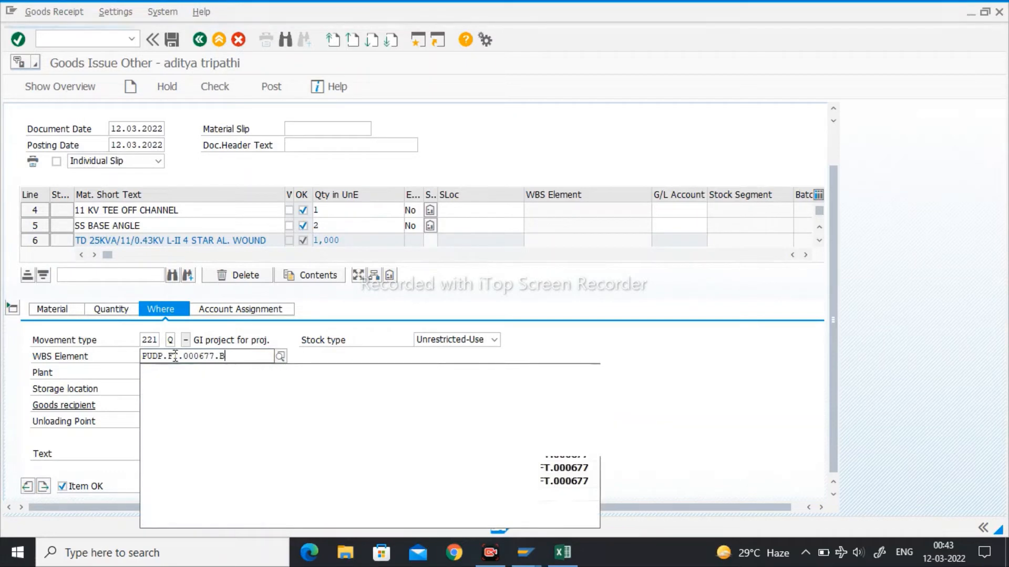
pyautogui.press('Return')
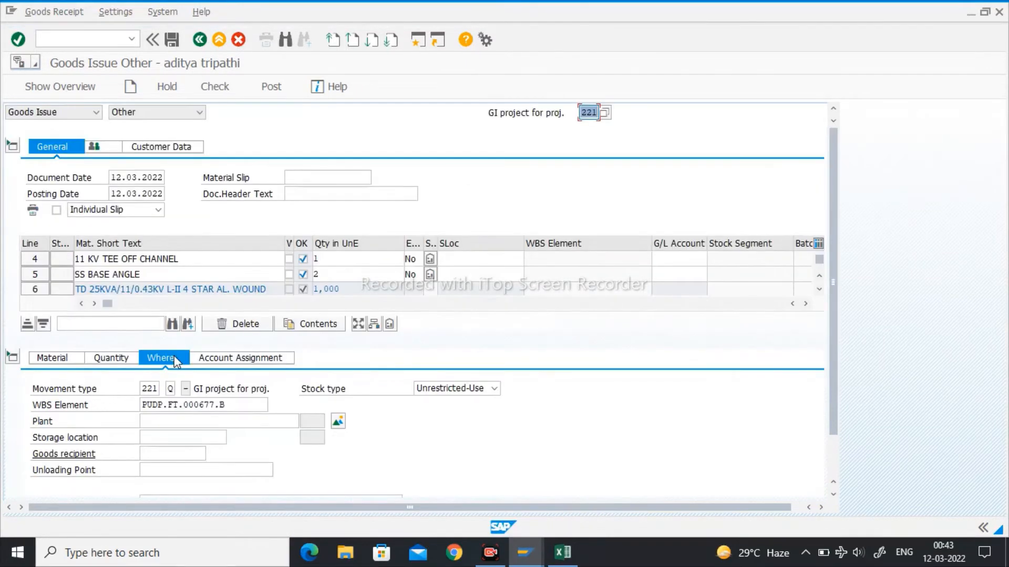
pyautogui.click(202, 423)
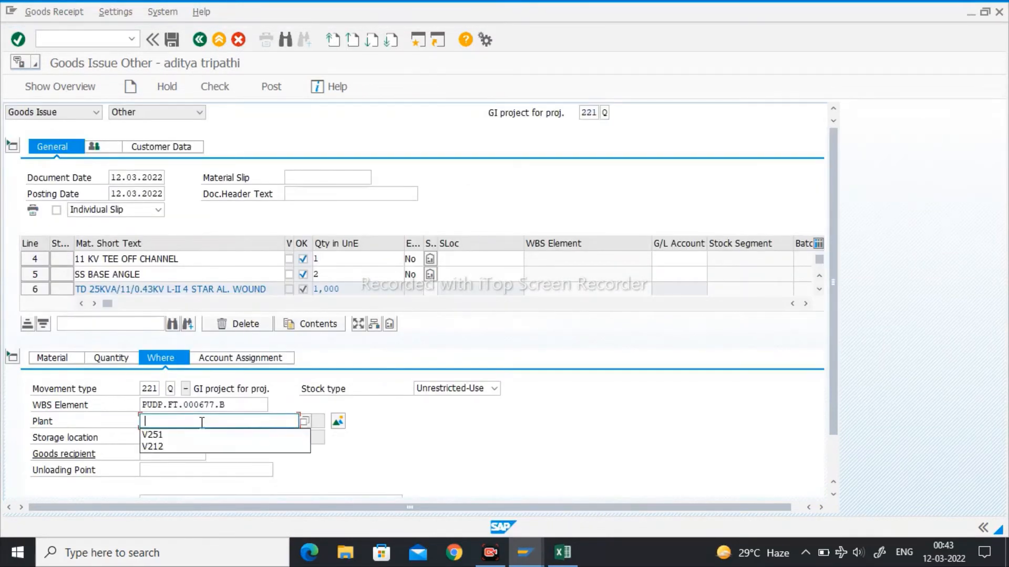
pyautogui.write('V251')
pyautogui.press('Return')
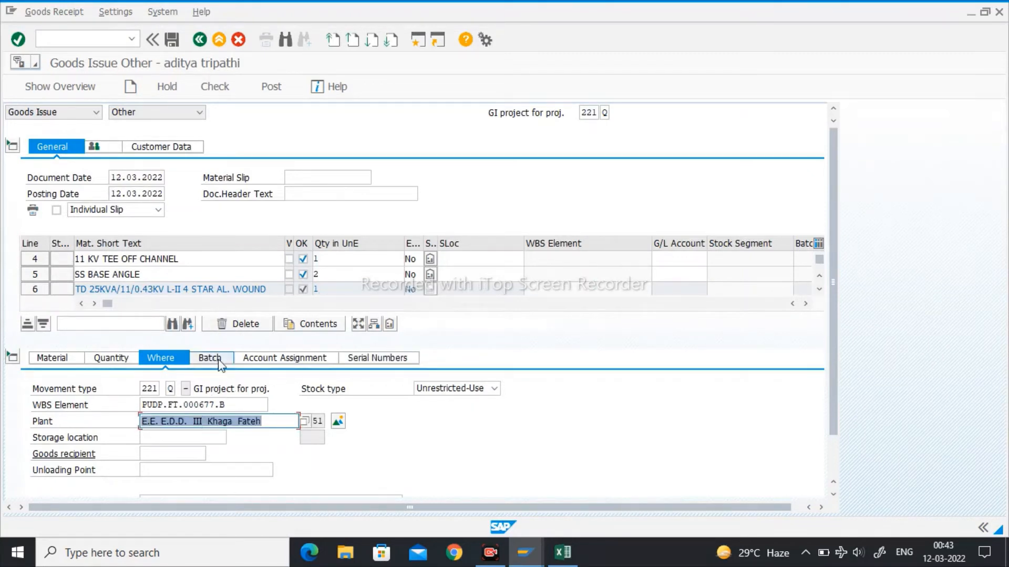
pyautogui.click(219, 363)
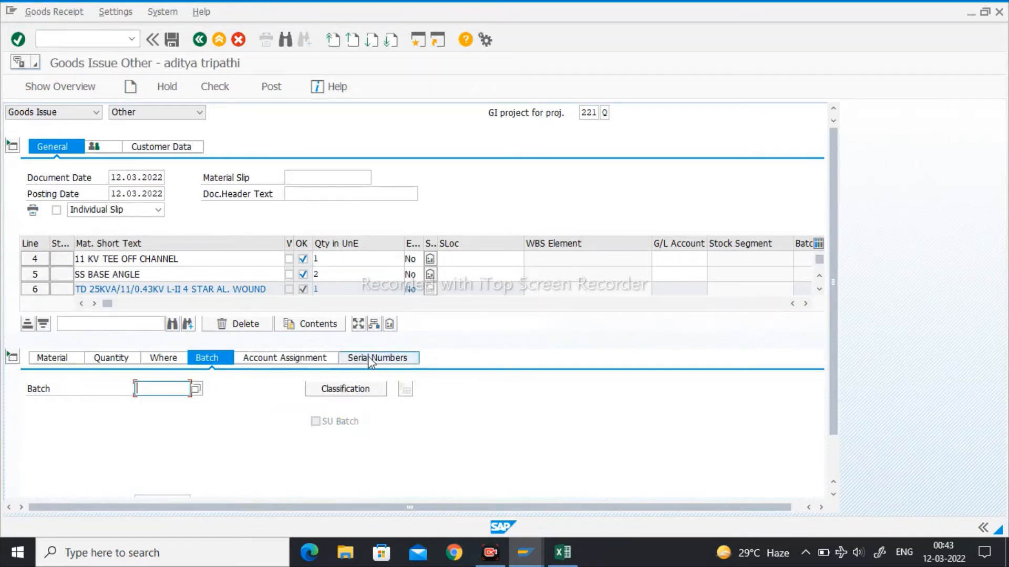
pyautogui.click(561, 552)
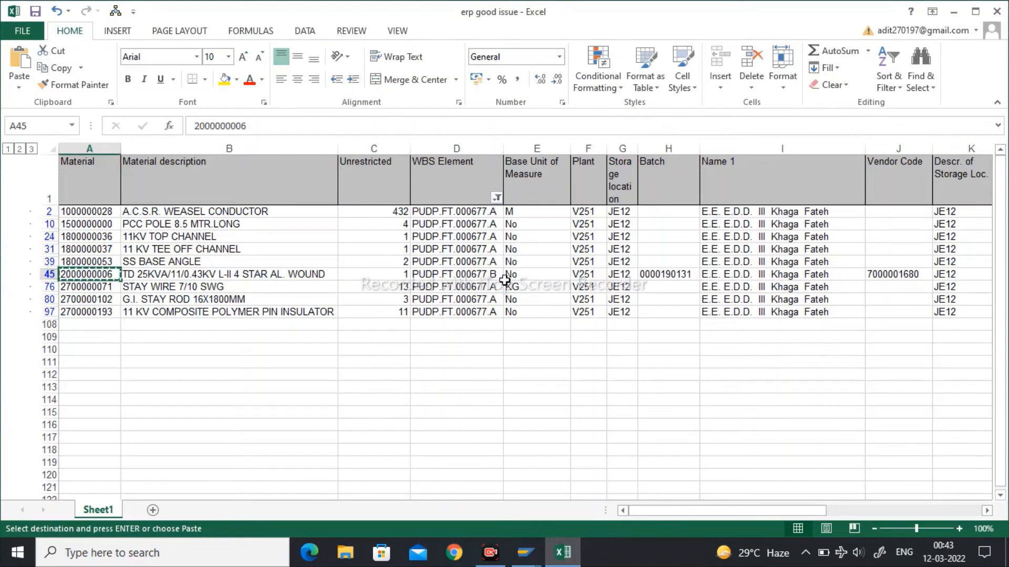
pyautogui.click(661, 278)
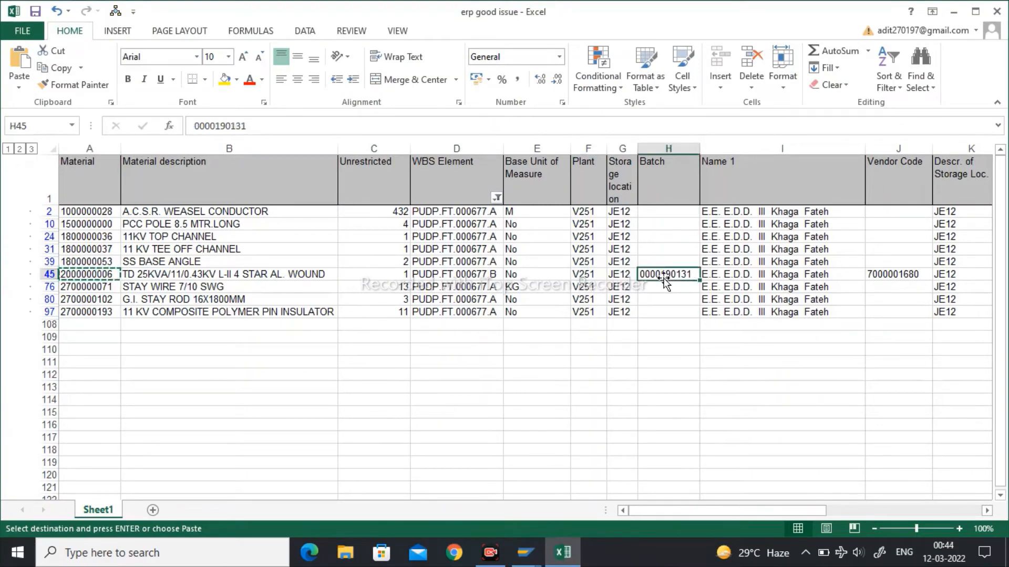
pyautogui.hotkey('ctrl', 'c')
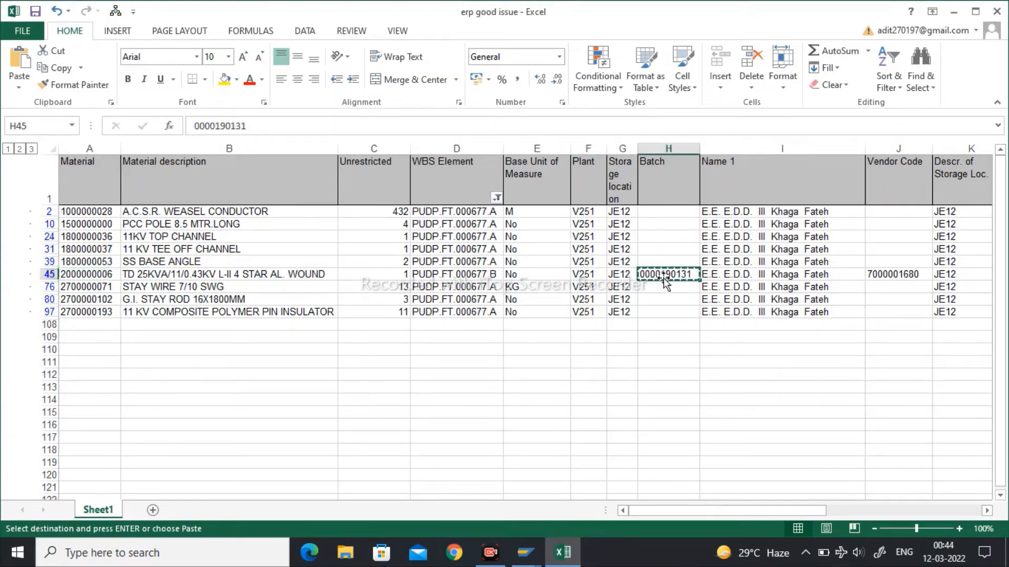
pyautogui.moveTo(525, 553)
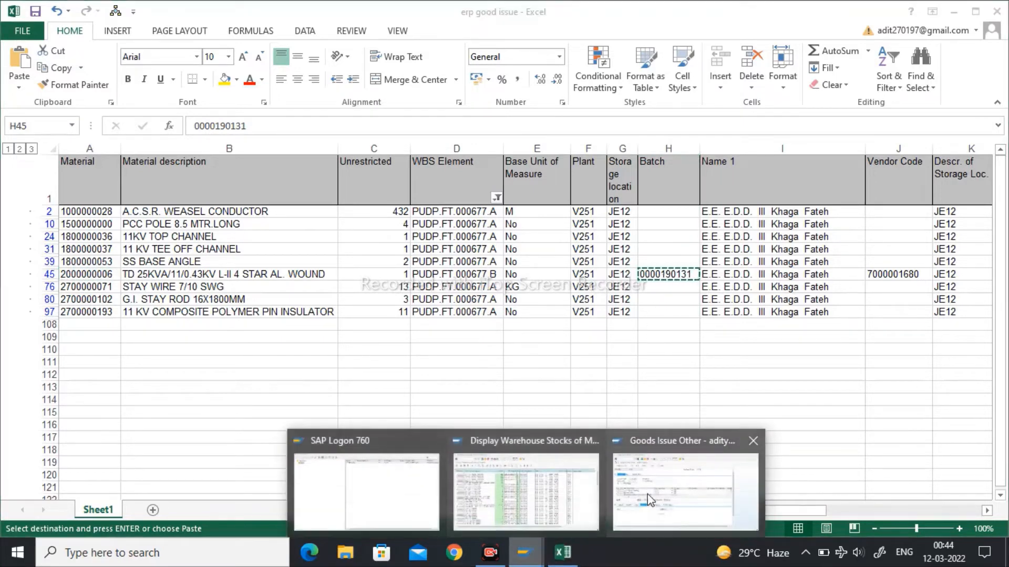
pyautogui.click(654, 497)
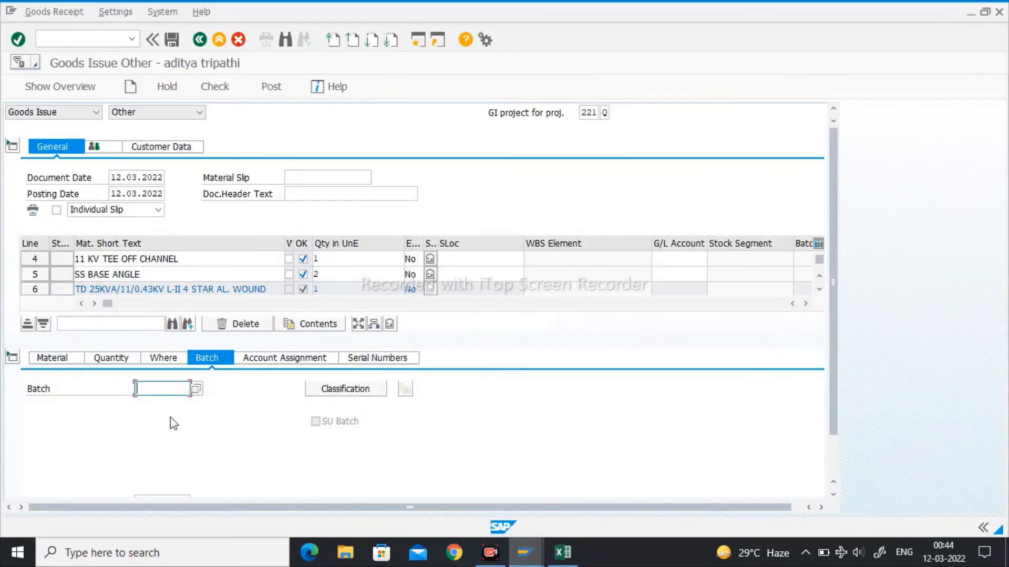
pyautogui.hotkey('ctrl', 'v')
pyautogui.press('Return')
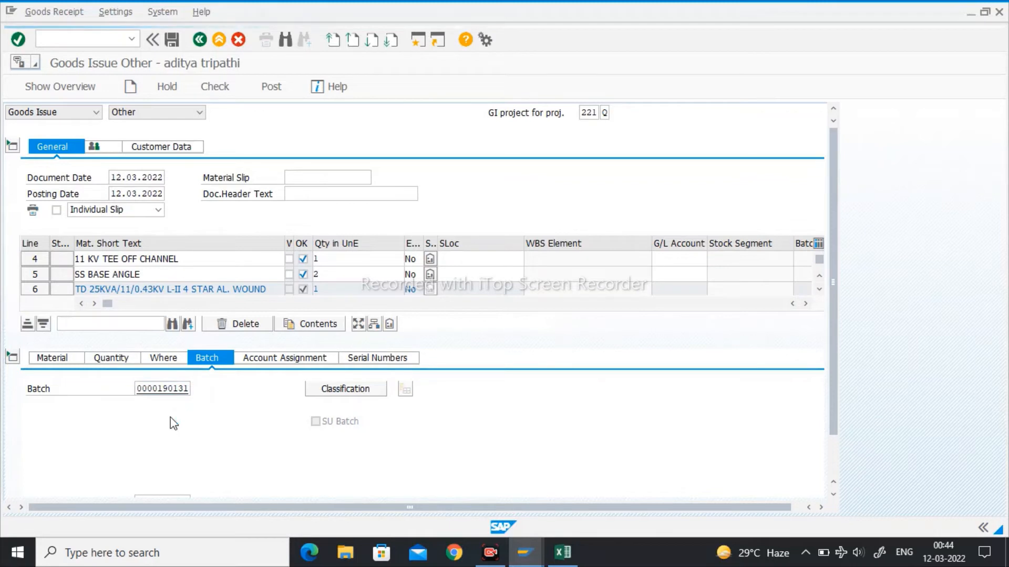
# - Look up serial numbers for the 25KVA transformer and assign P00301E541700580 to the item
pyautogui.click(372, 359)
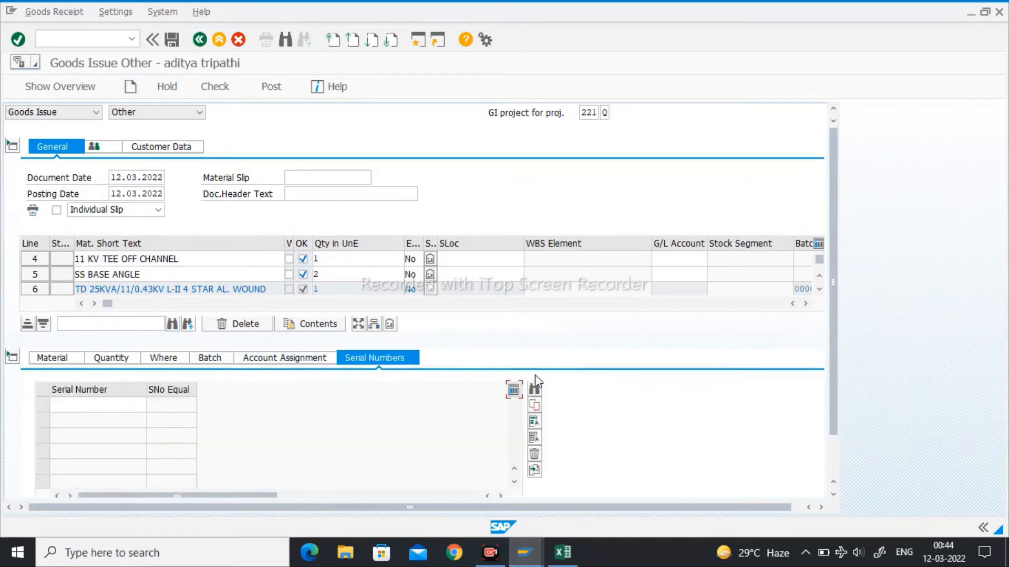
pyautogui.click(536, 391)
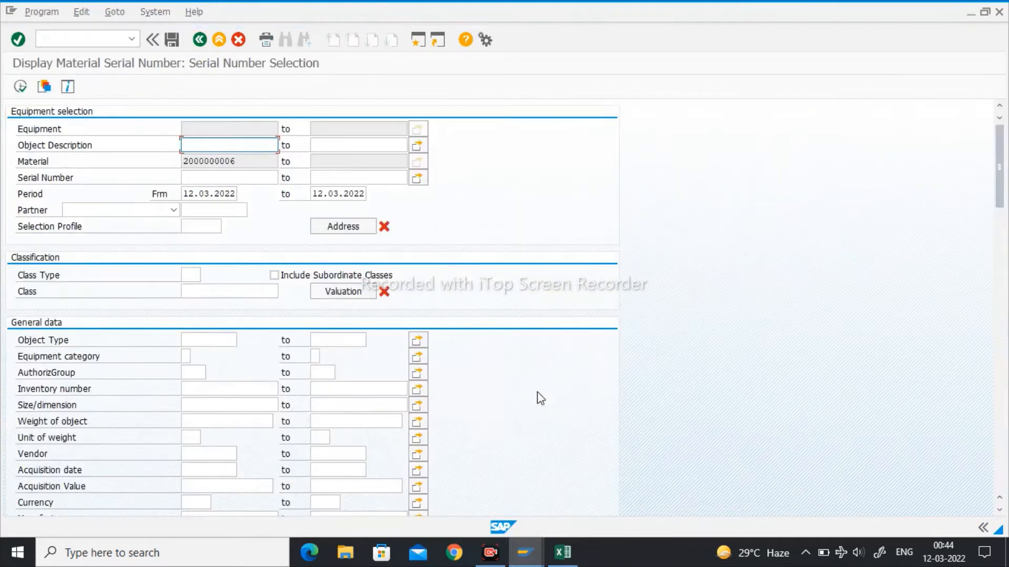
pyautogui.click(19, 86)
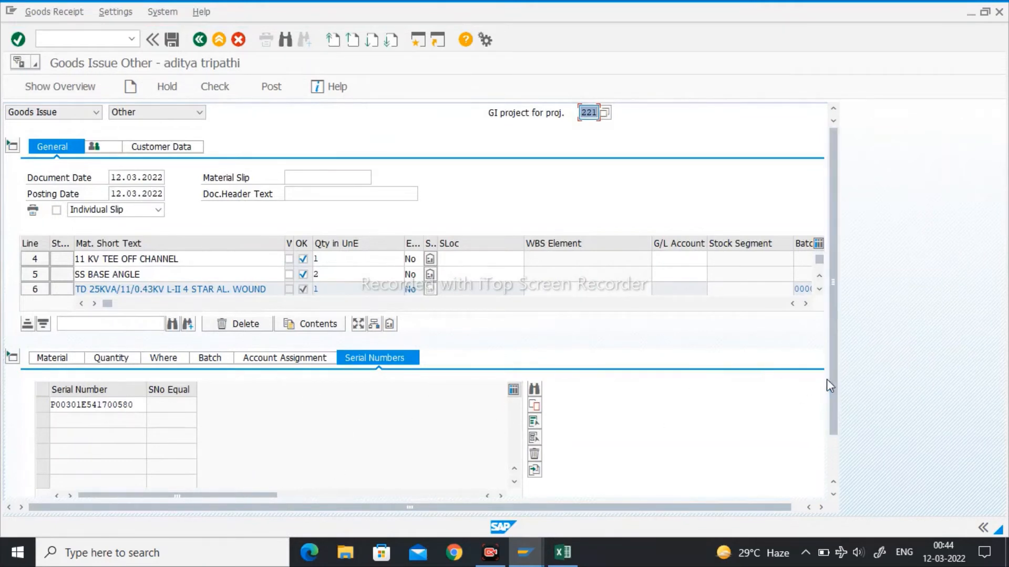
pyautogui.moveTo(833, 387); pyautogui.dragTo(833, 465)
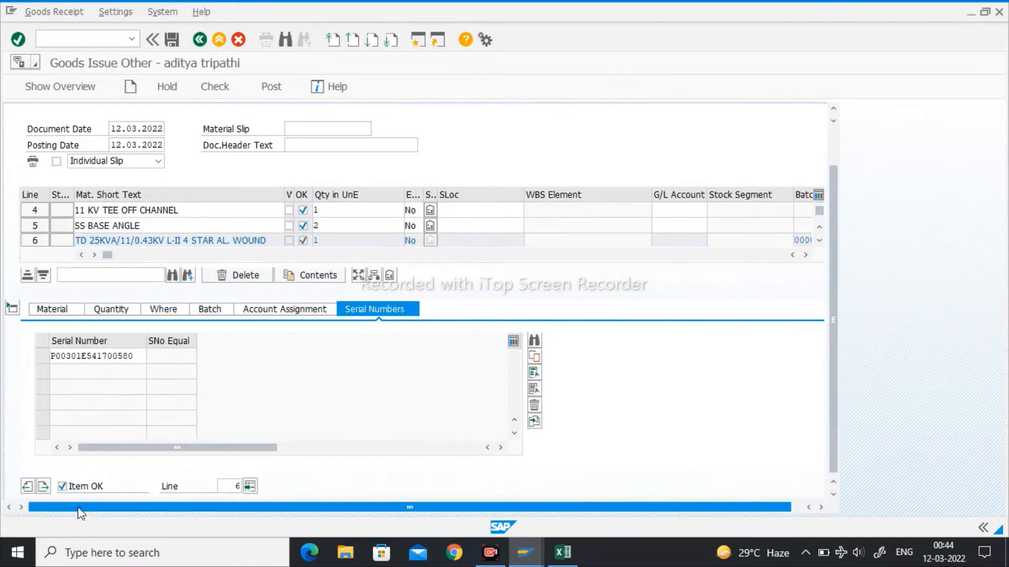
pyautogui.click(43, 487)
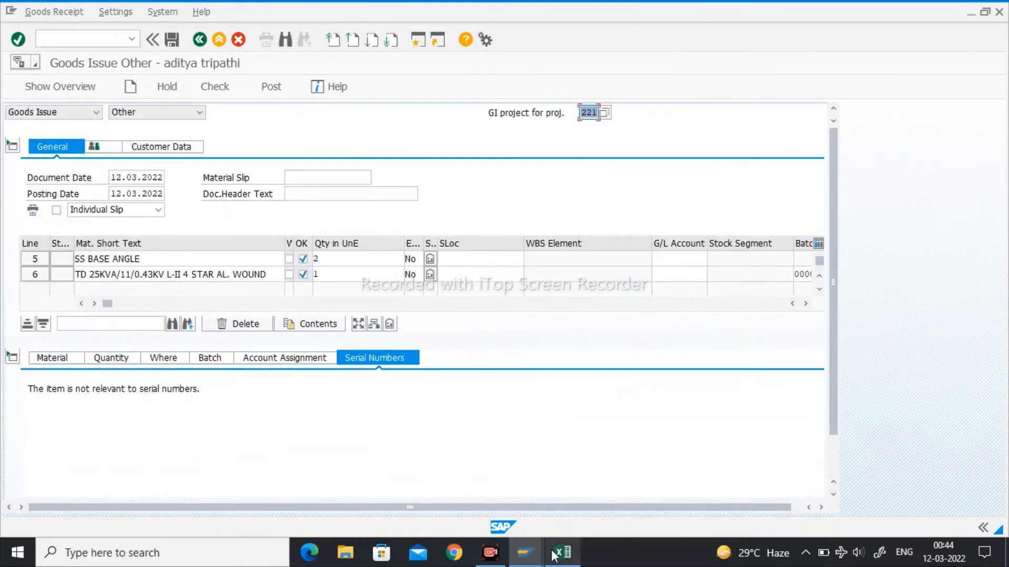
pyautogui.click(561, 552)
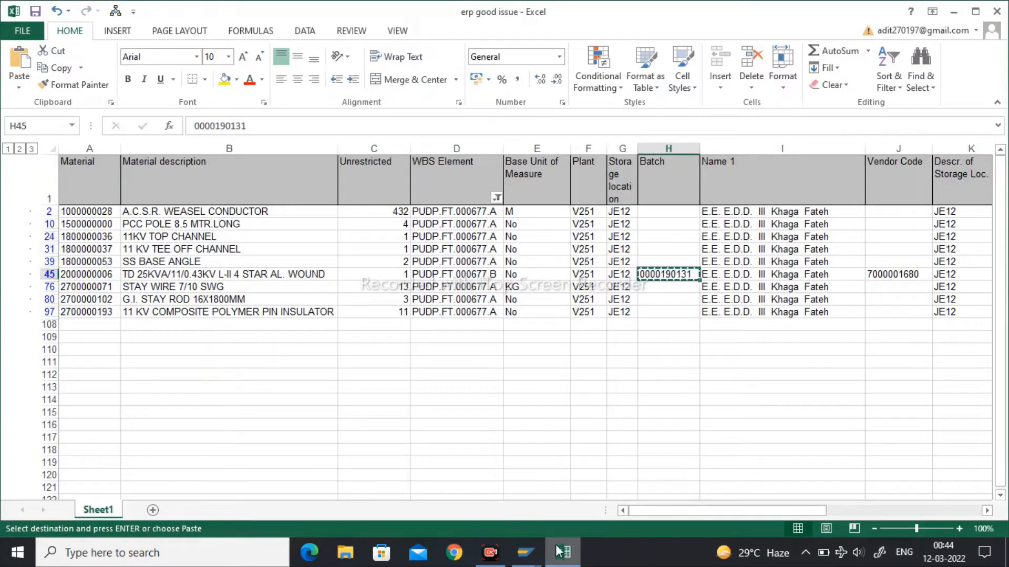
pyautogui.click(72, 286)
pyautogui.hotkey('ctrl', 'c')
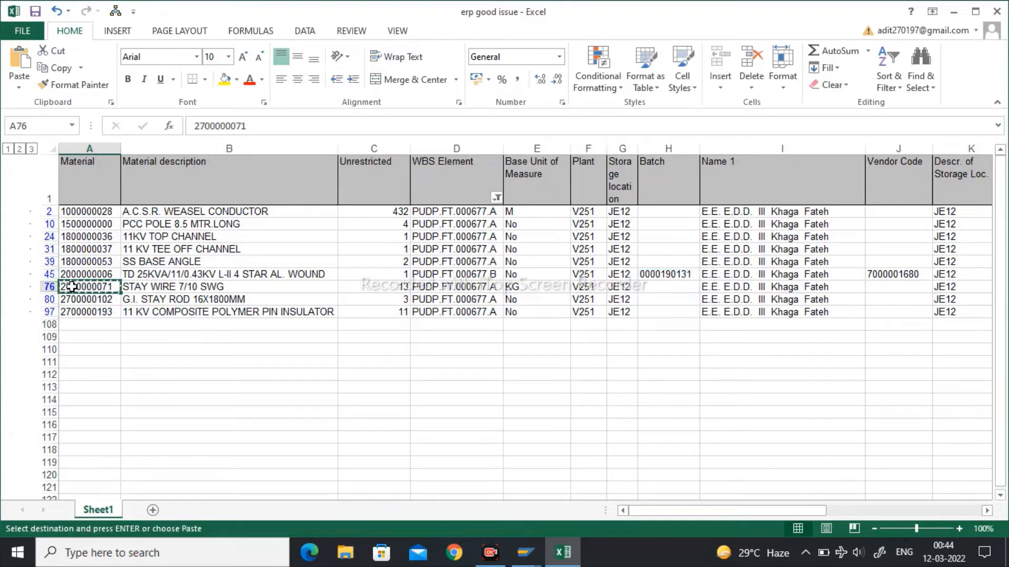
pyautogui.click(526, 552)
pyautogui.click(651, 490)
pyautogui.click(73, 357)
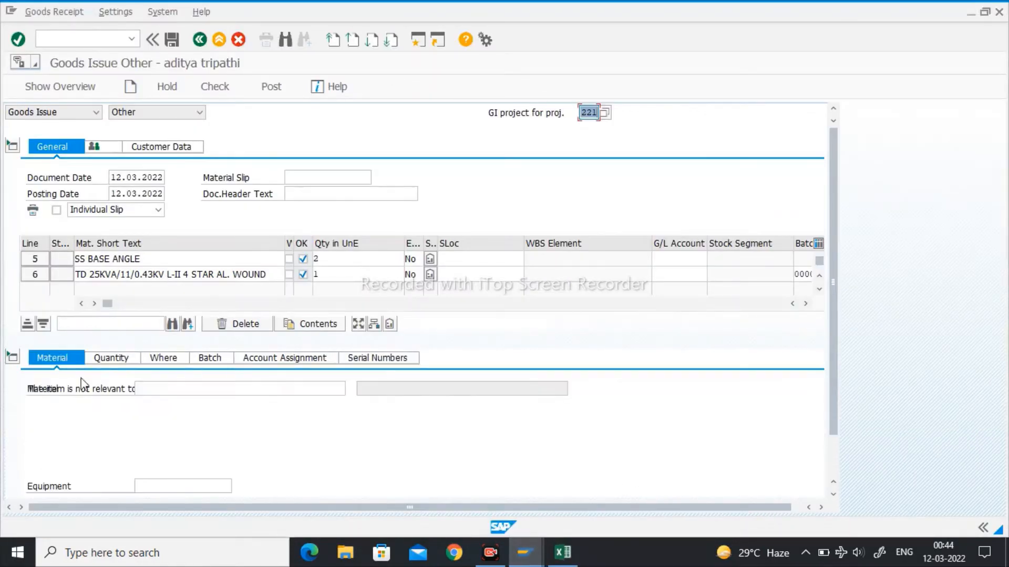
pyautogui.click(191, 389)
pyautogui.hotkey('ctrl', 'v')
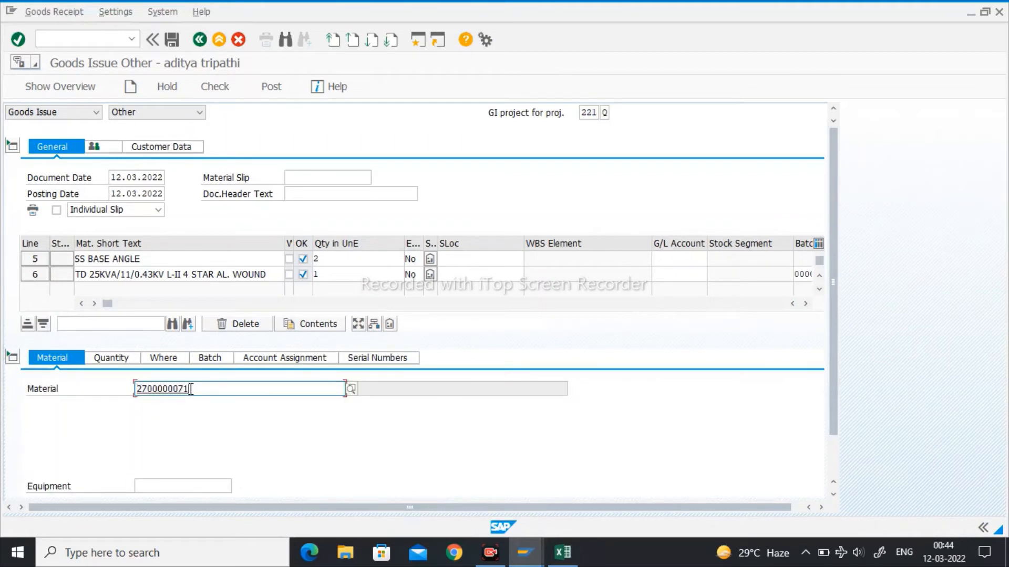
pyautogui.press('Return')
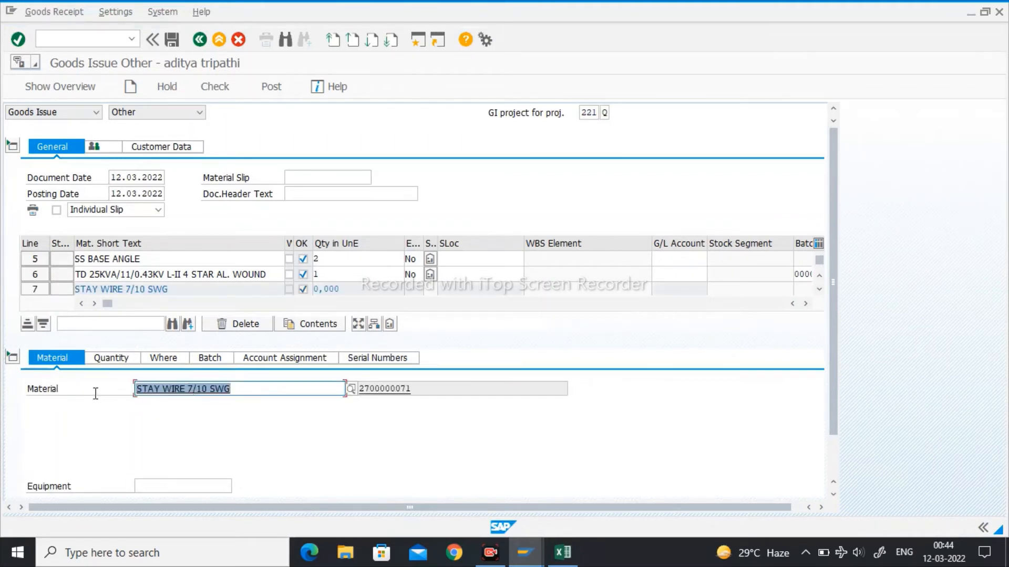
pyautogui.click(110, 359)
pyautogui.write('13')
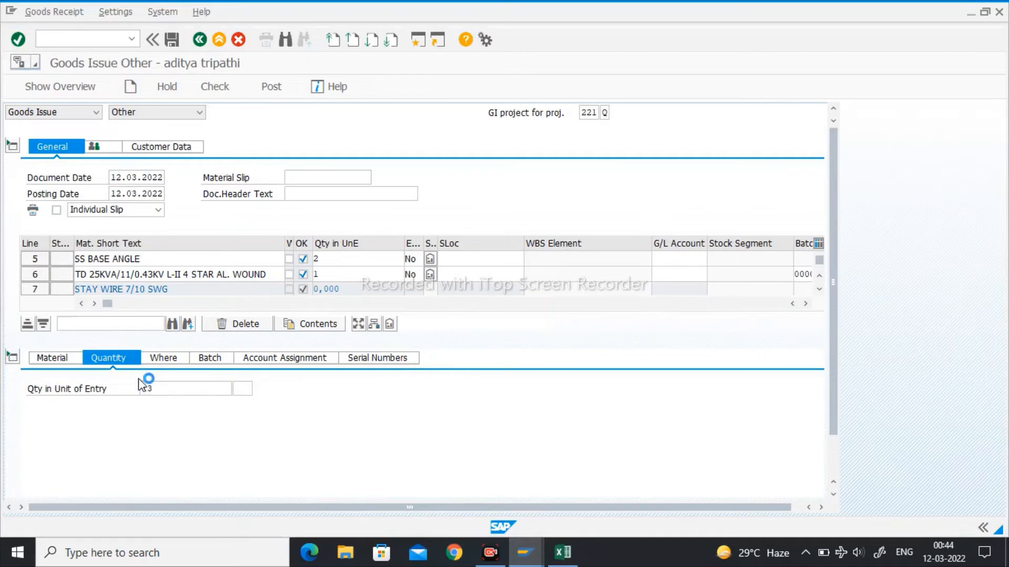
pyautogui.press('Return')
# - Assign the stay wire item to WBS element PUDP.FT.000677.A and plant V251
pyautogui.click(163, 360)
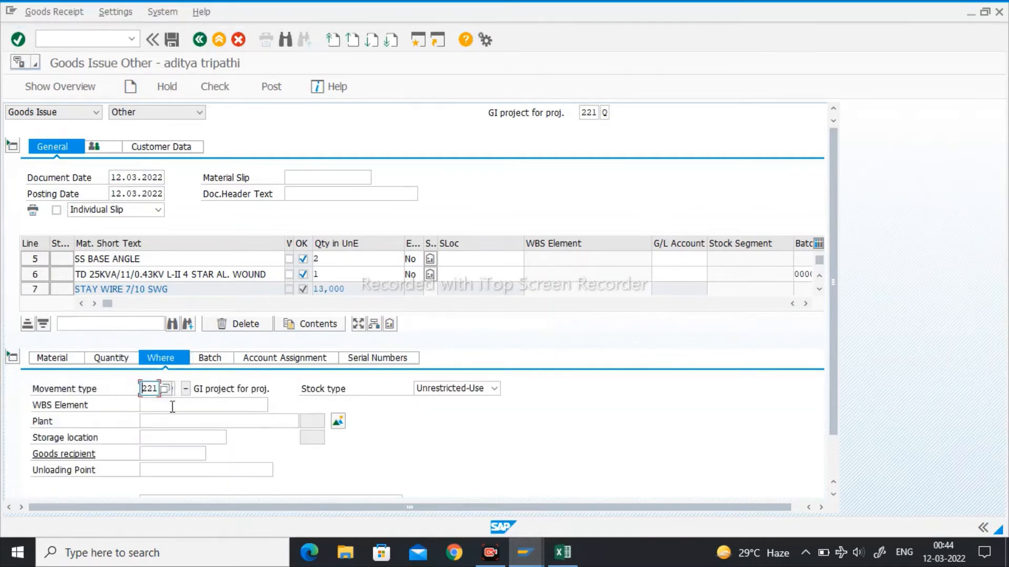
pyautogui.click(176, 404)
pyautogui.press('Down')
pyautogui.press('Down')
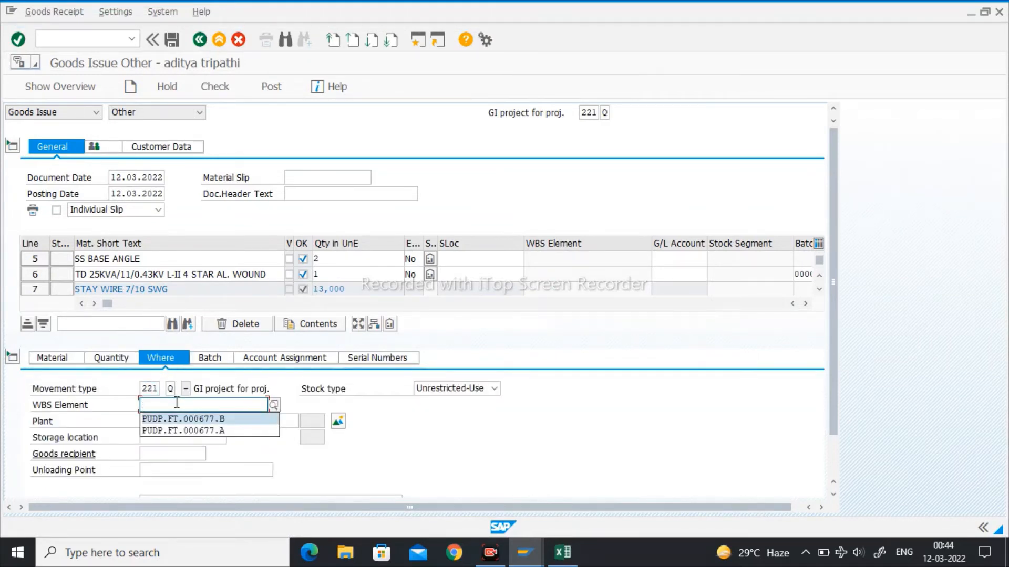
pyautogui.press('Return')
pyautogui.press('Tab')
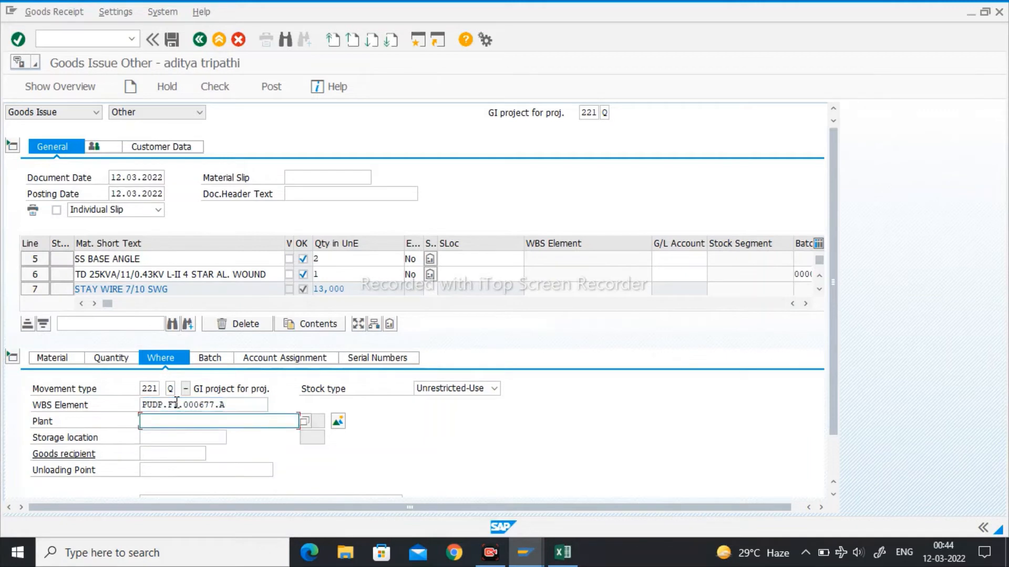
pyautogui.press('Down')
pyautogui.press('Down')
pyautogui.press('Return')
pyautogui.press('Return')
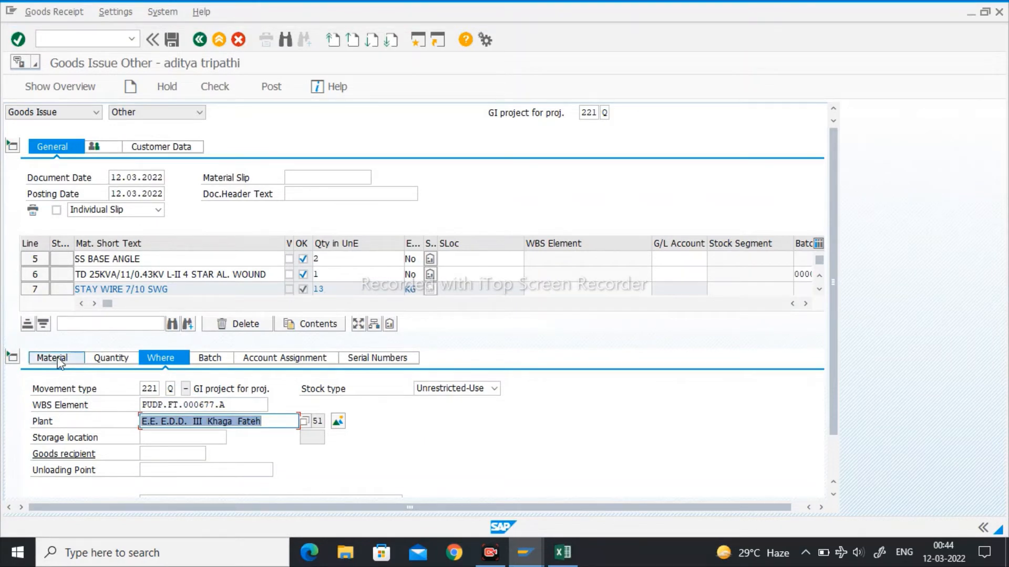
pyautogui.click(53, 358)
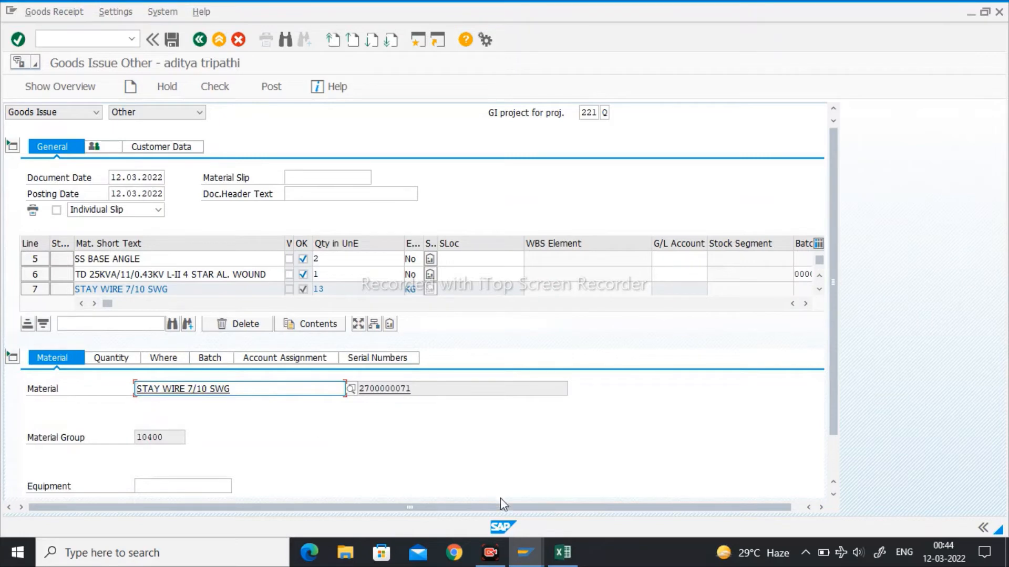
pyautogui.scroll(-1, 77, 483)
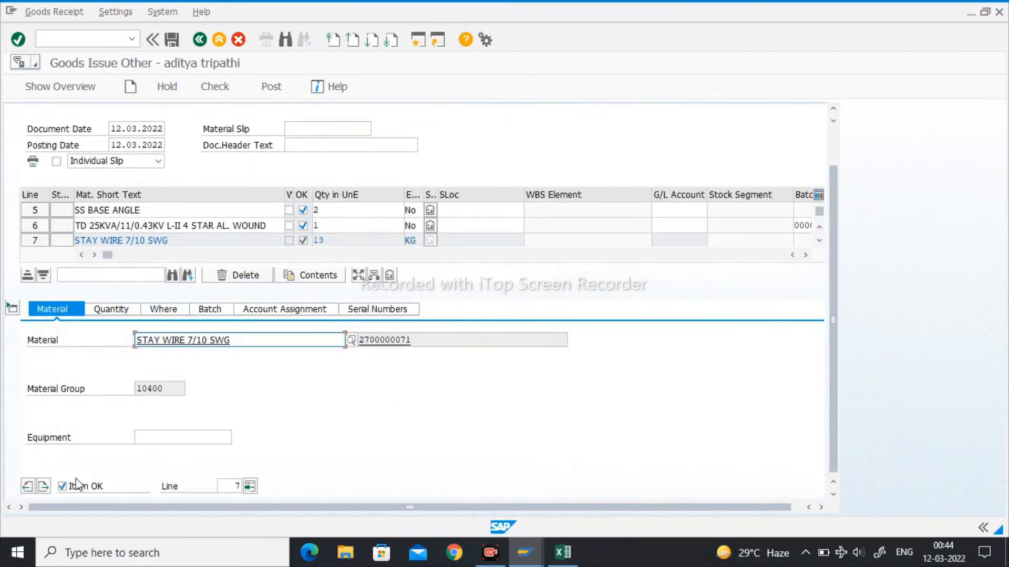
pyautogui.click(43, 487)
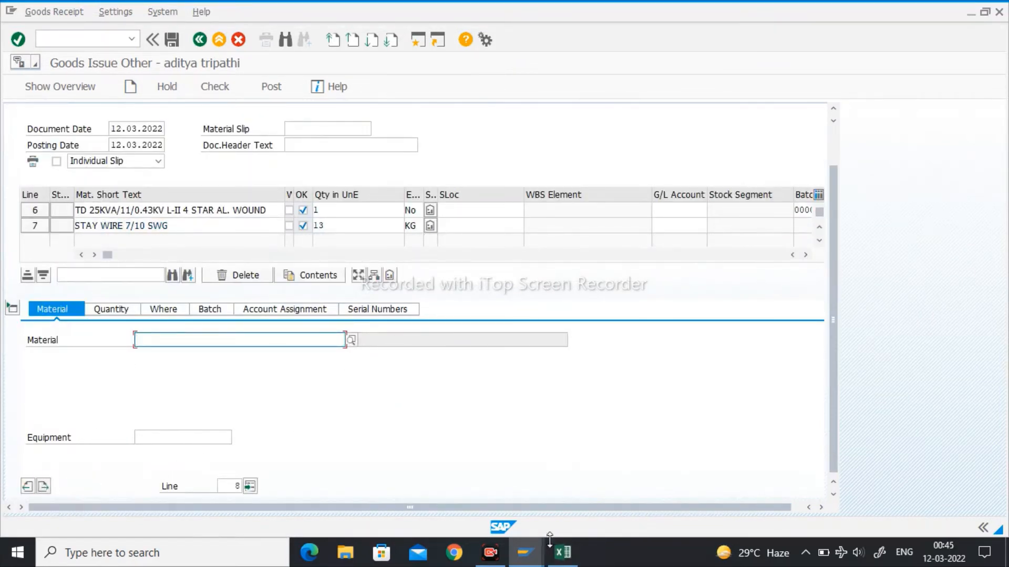
pyautogui.click(561, 552)
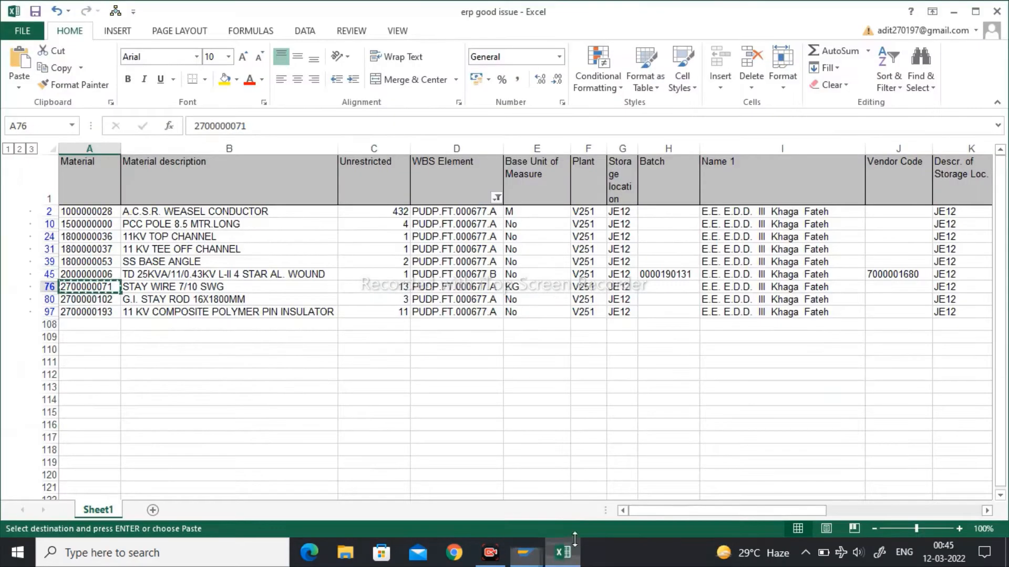
pyautogui.click(85, 301)
pyautogui.press('Escape')
pyautogui.hotkey('ctrl', 'c')
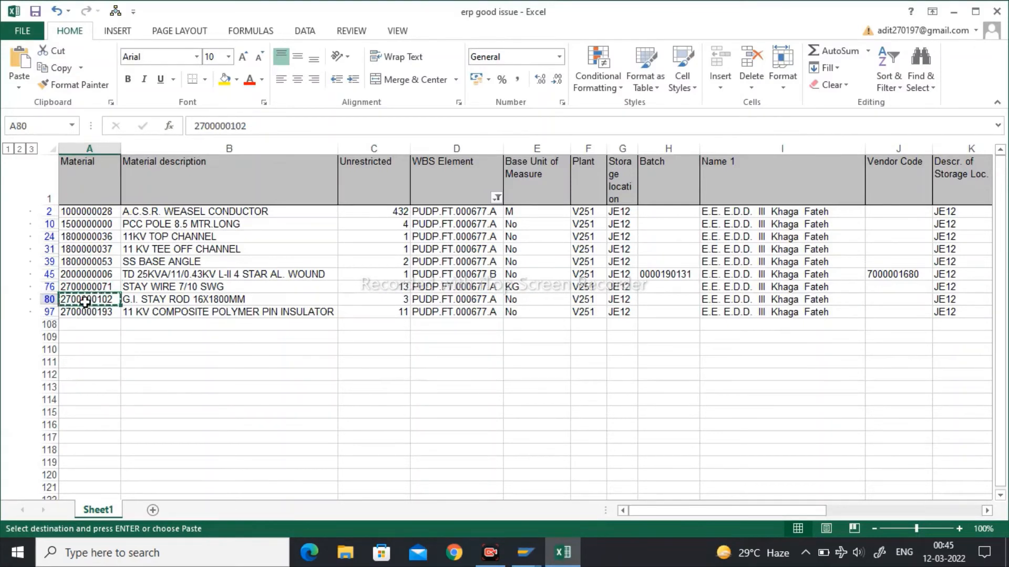
pyautogui.moveTo(526, 551)
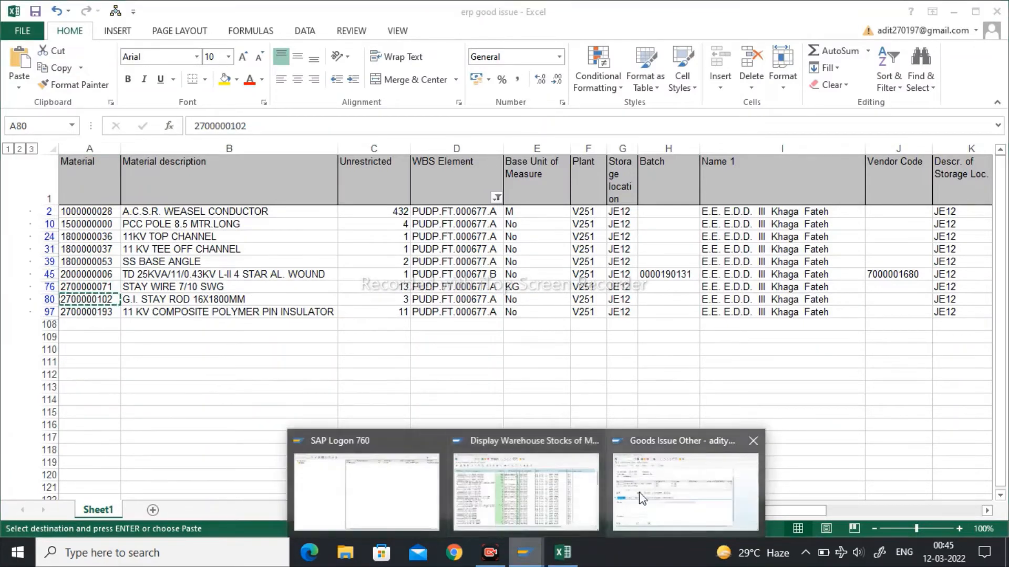
pyautogui.click(641, 494)
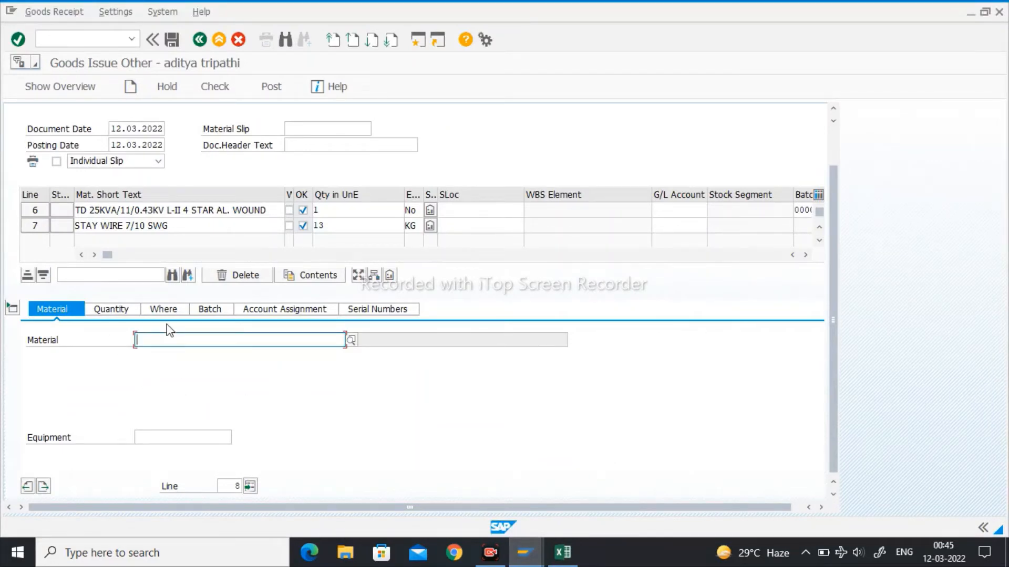
pyautogui.hotkey('ctrl', 'v')
pyautogui.press('Return')
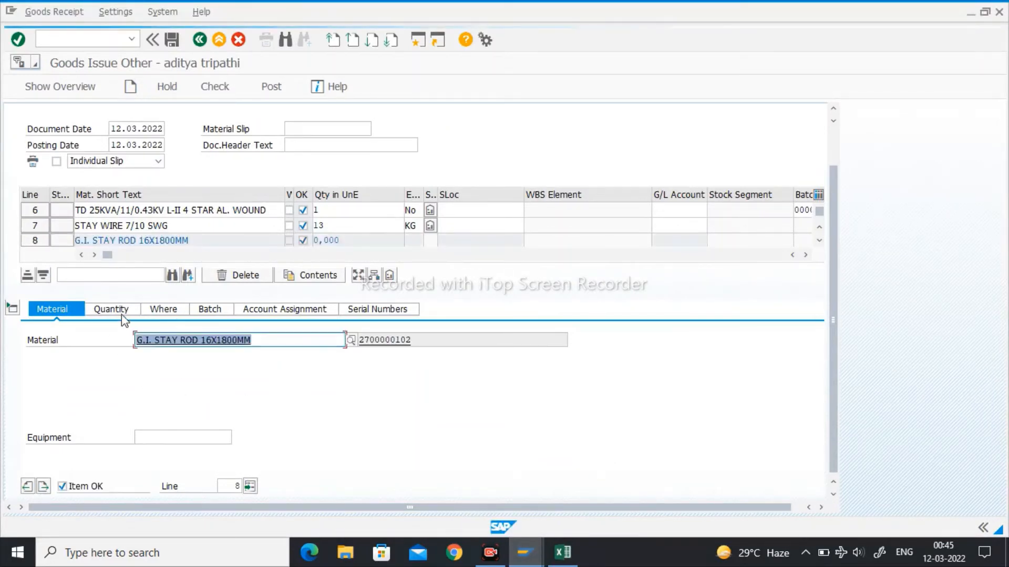
pyautogui.click(111, 310)
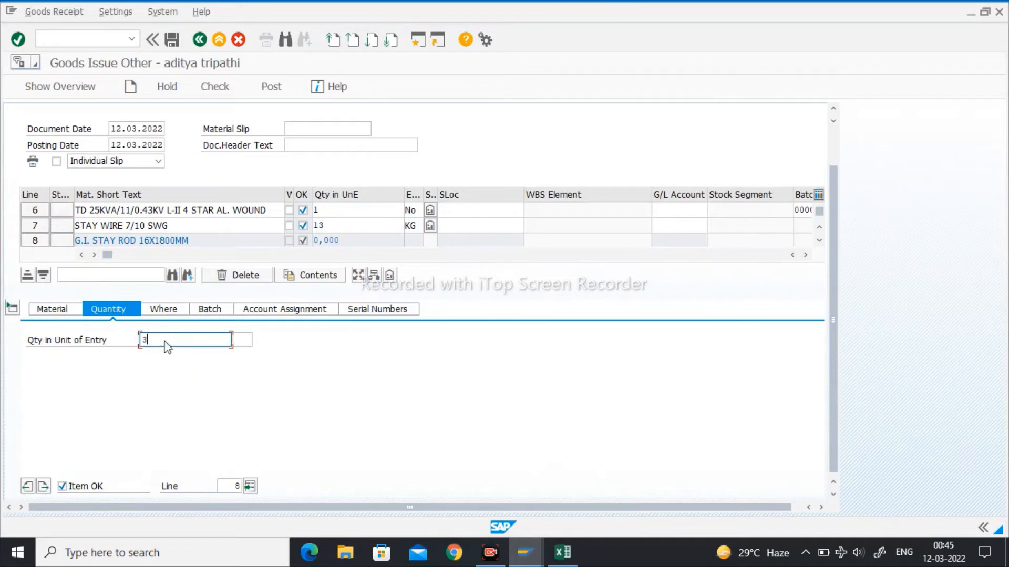
pyautogui.press('Return')
# - Assign the G.I. stay rod item to WBS element PUDP.FT.000677.A and plant V251
pyautogui.click(163, 310)
pyautogui.click(179, 357)
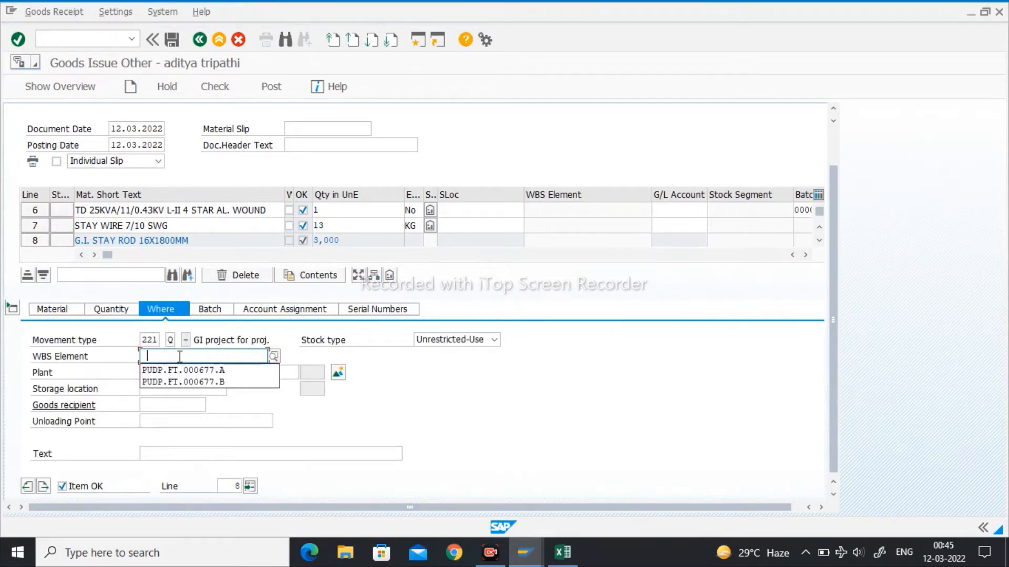
pyautogui.press('Down')
pyautogui.press('Return')
pyautogui.press('Tab')
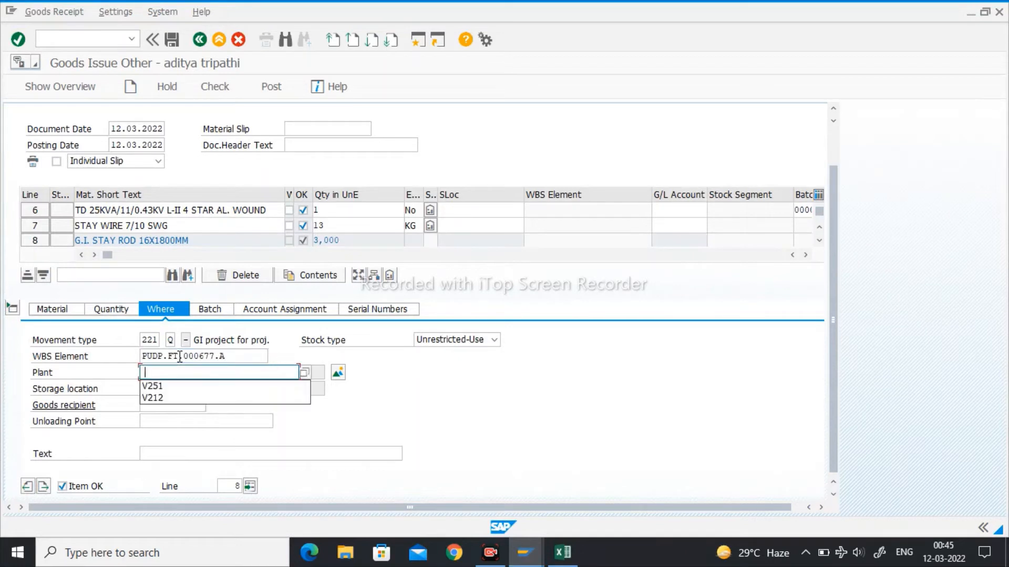
pyautogui.press('Down')
pyautogui.press('Return')
pyautogui.press('Return')
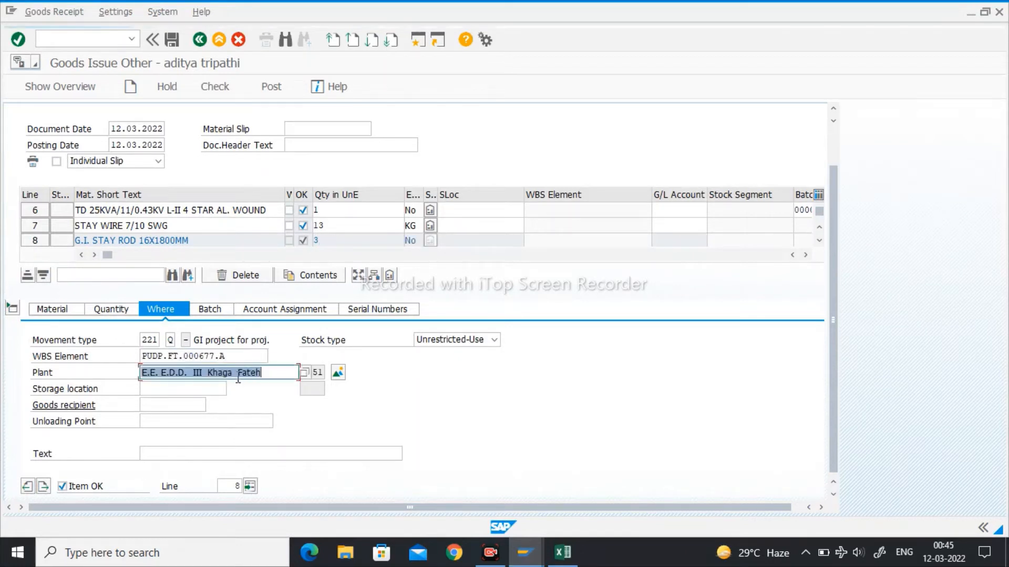
pyautogui.click(44, 487)
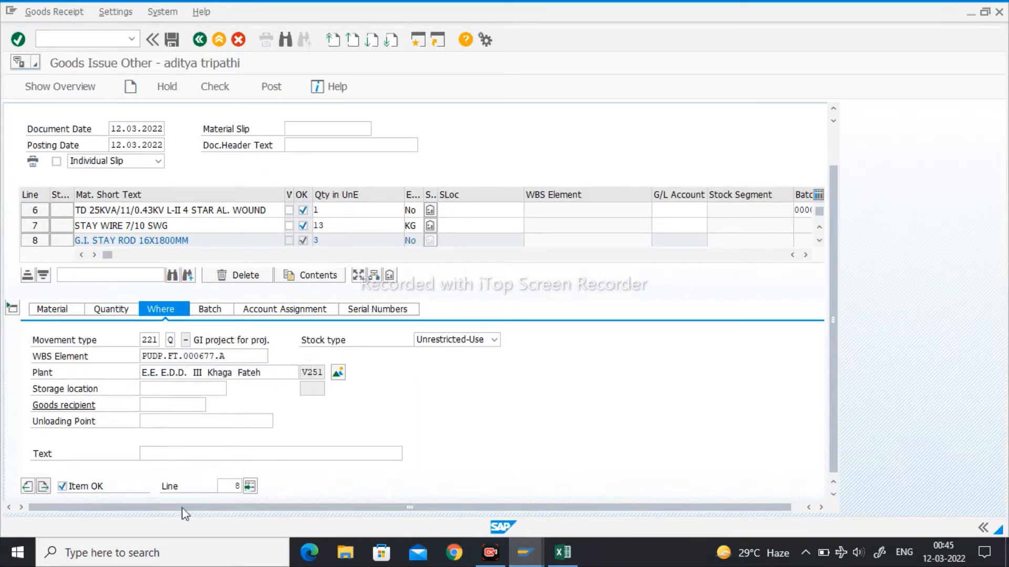
pyautogui.click(563, 552)
pyautogui.click(107, 312)
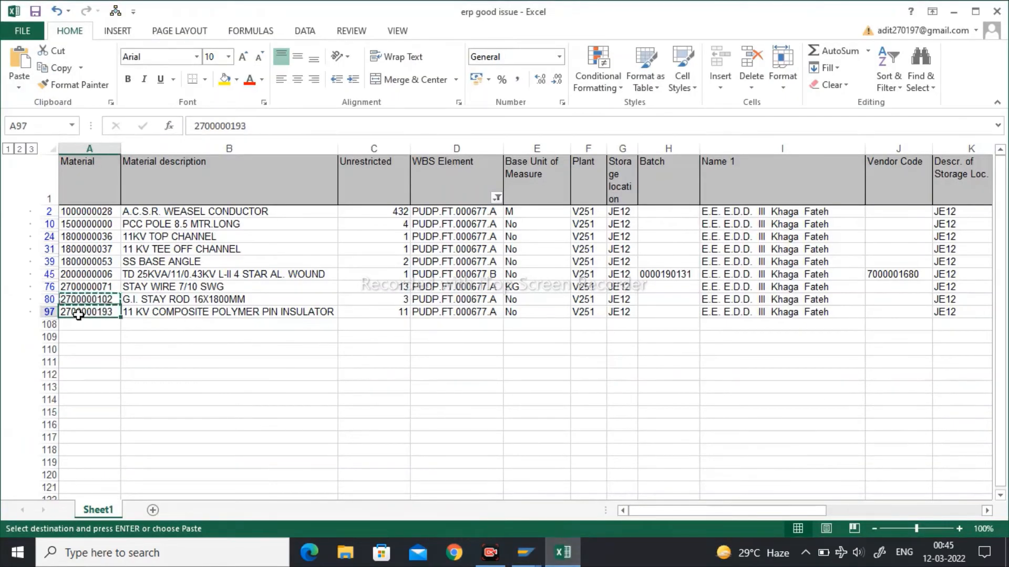
pyautogui.hotkey('ctrl', 'c')
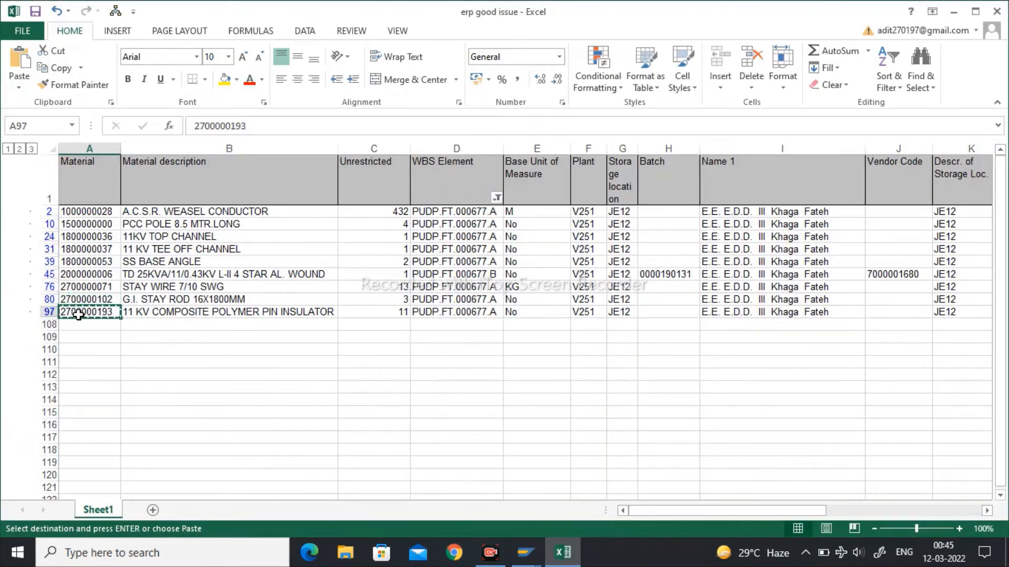
pyautogui.moveTo(525, 552)
pyautogui.click(635, 493)
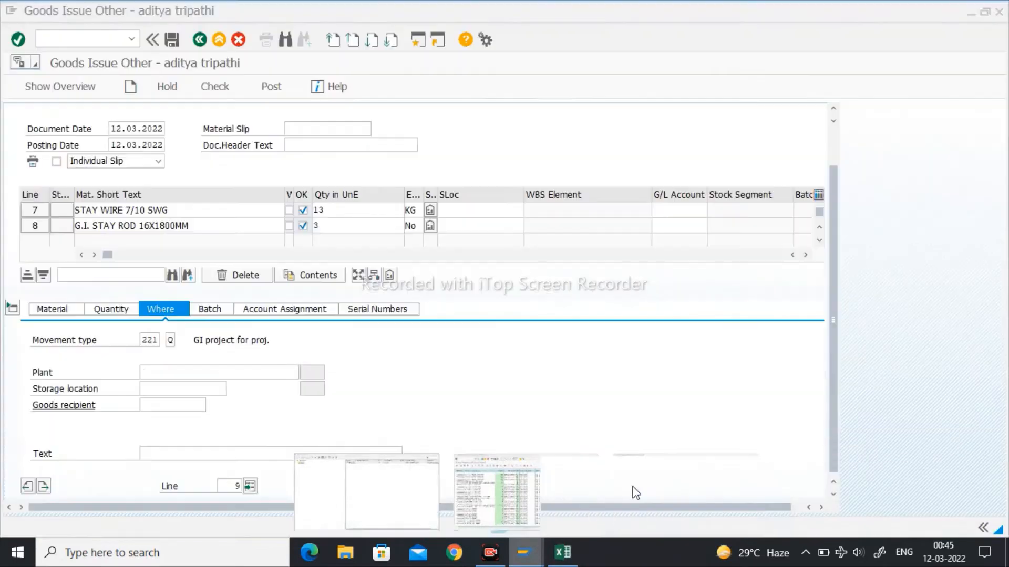
pyautogui.click(48, 310)
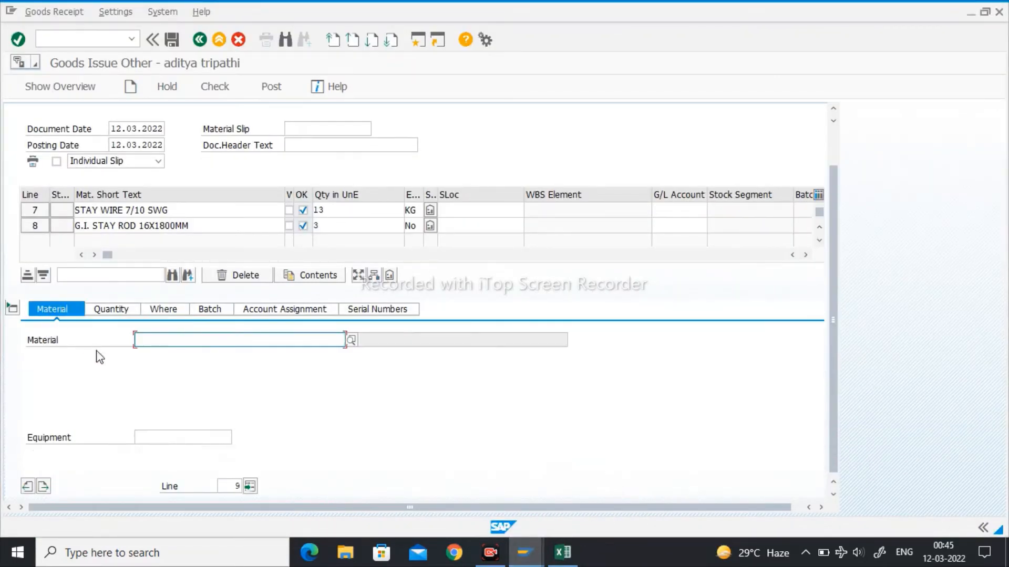
pyautogui.hotkey('ctrl', 'v')
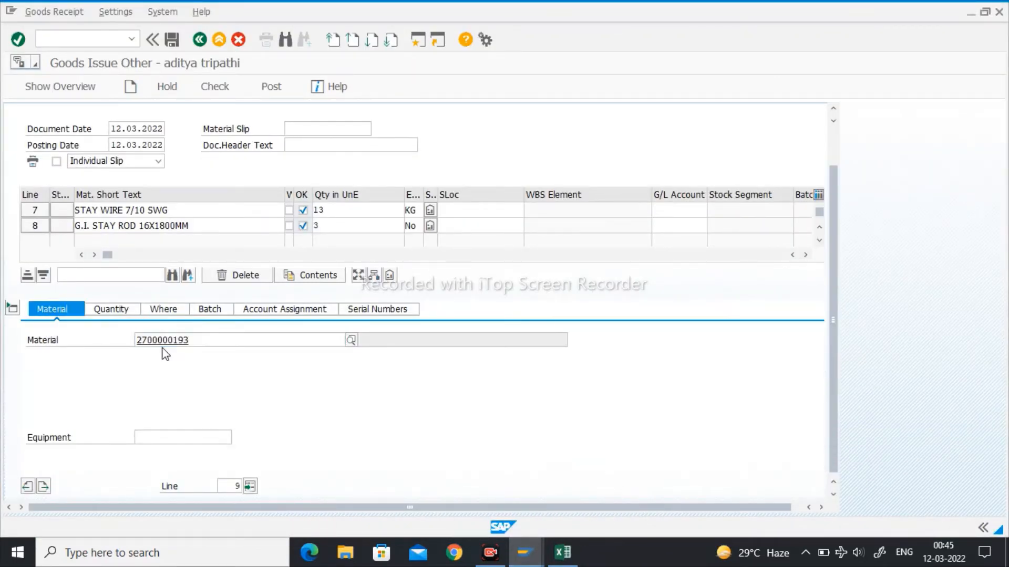
pyautogui.press('Return')
pyautogui.click(120, 313)
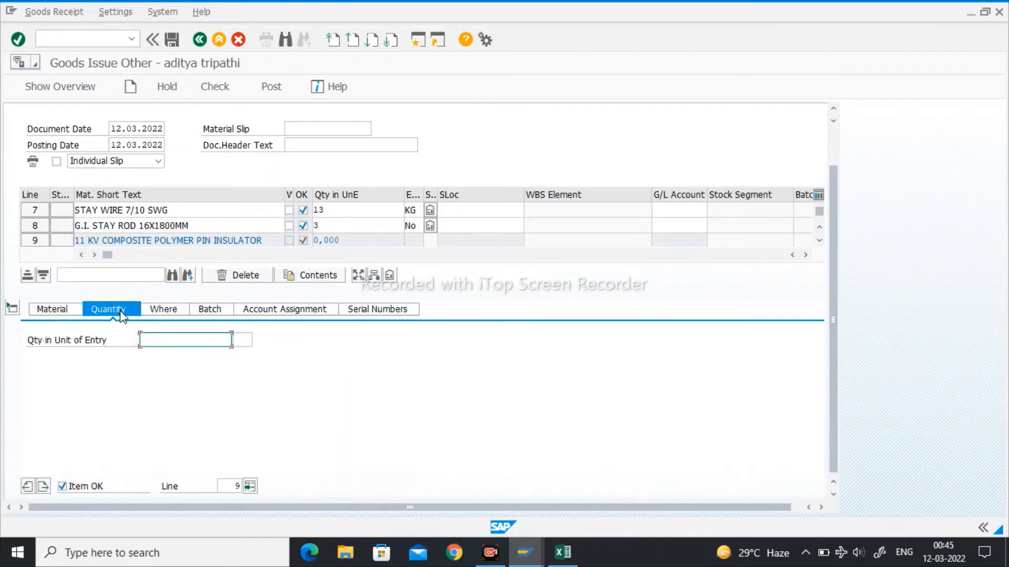
pyautogui.write('11')
pyautogui.press('Return')
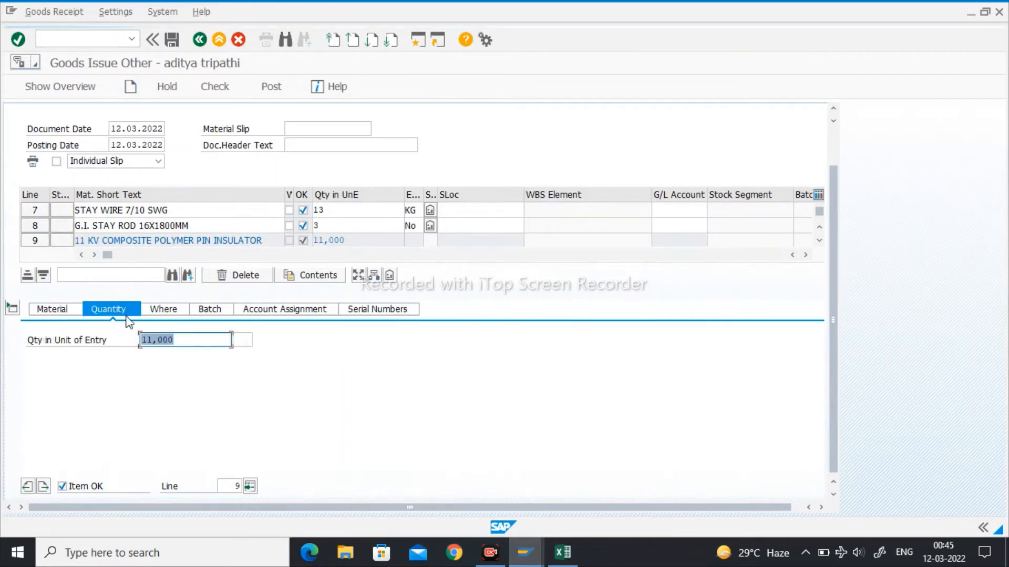
# - Assign the pin insulator item to WBS element PUDP.FT.000677.A and plant V251
pyautogui.click(173, 314)
pyautogui.click(165, 359)
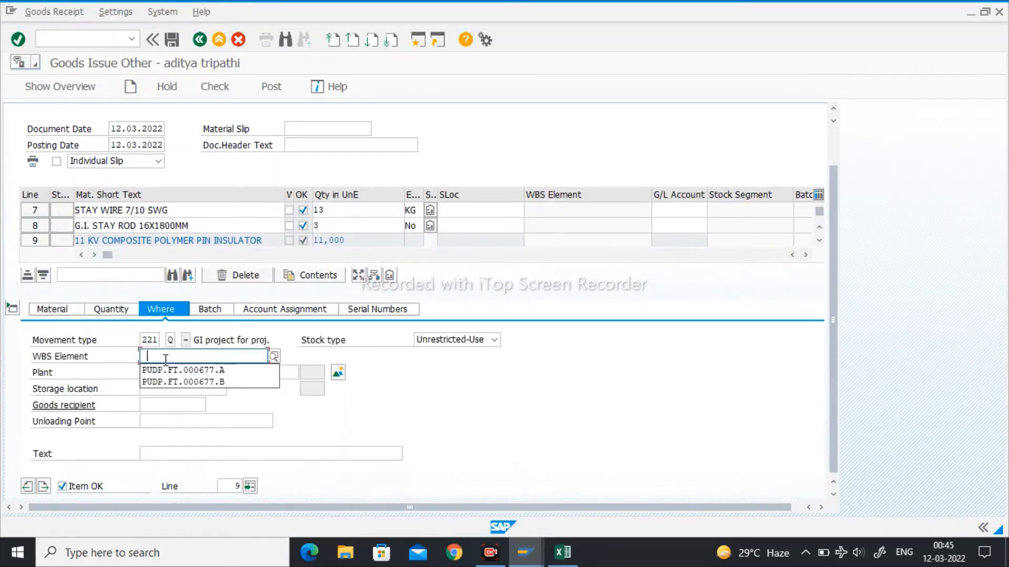
pyautogui.press('Return')
pyautogui.press('Tab')
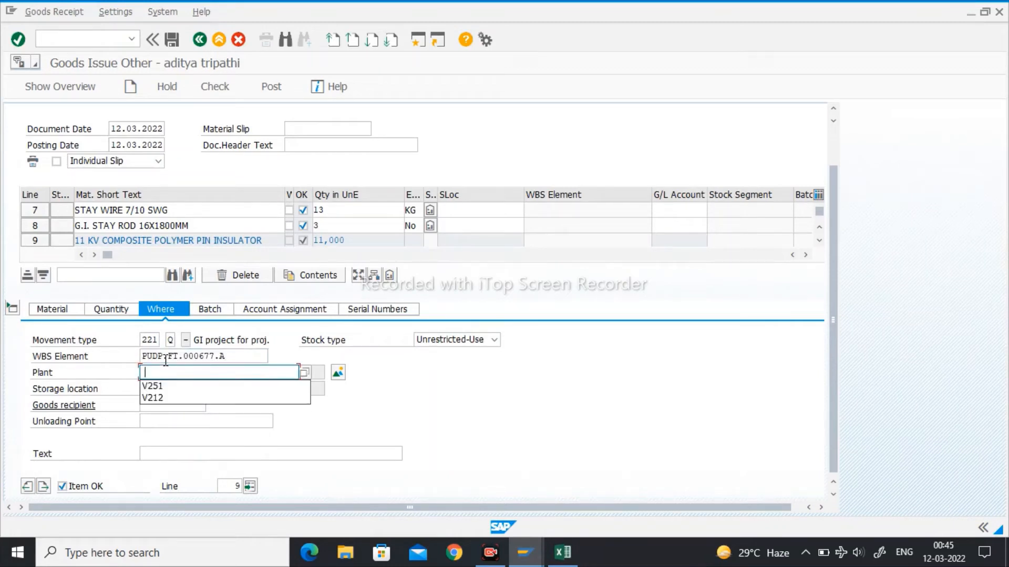
pyautogui.press('Return')
pyautogui.press('Return')
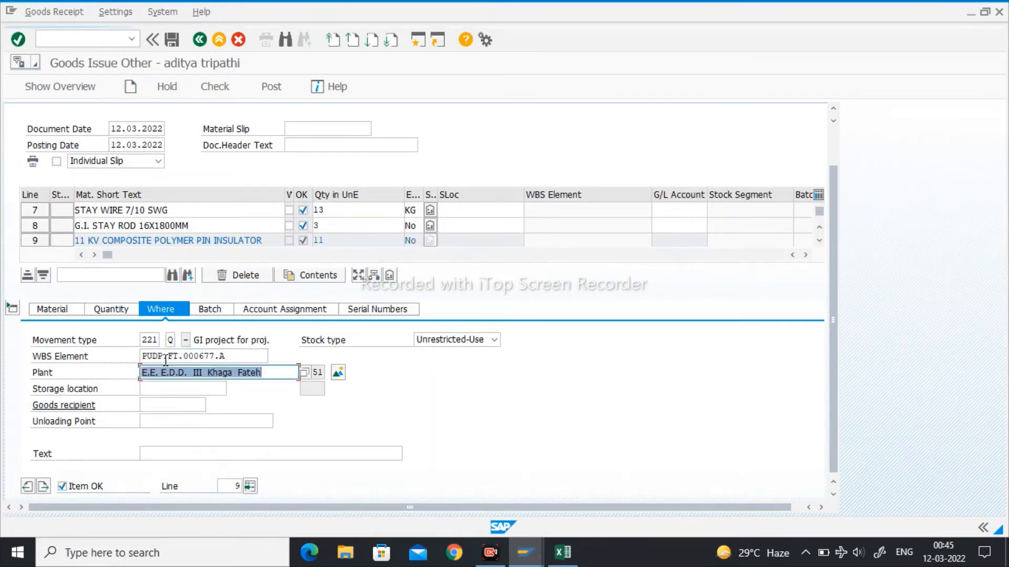
# - Collapse the item details and compare all entered item lines with the material list in the Excel stock sheet
pyautogui.click(12, 308)
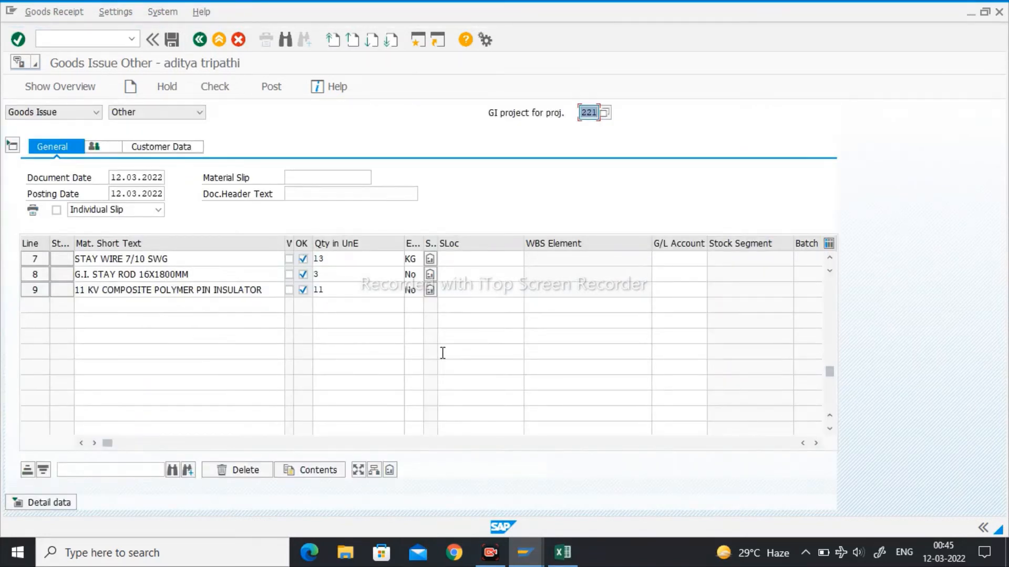
pyautogui.click(831, 257)
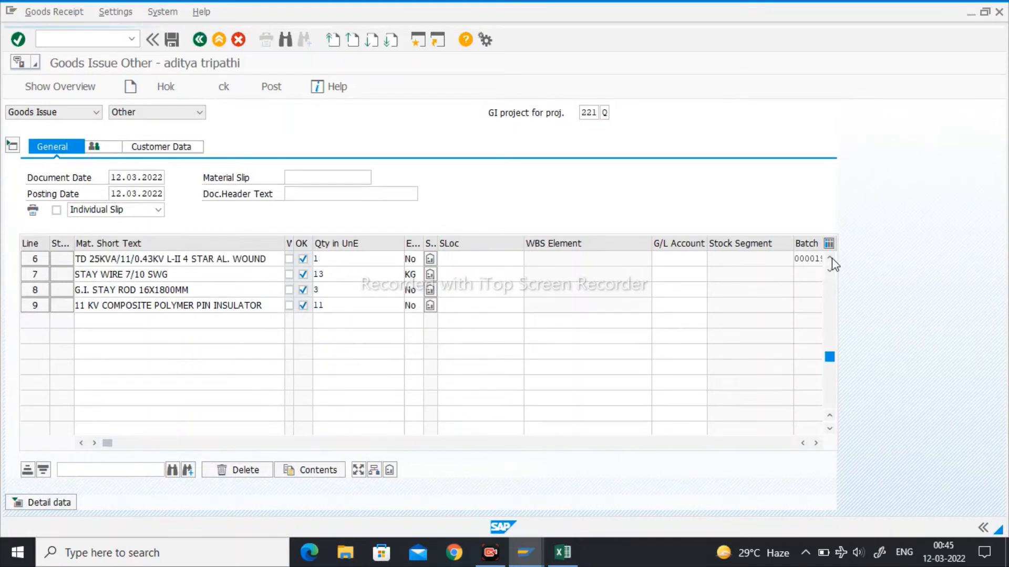
pyautogui.click(831, 257)
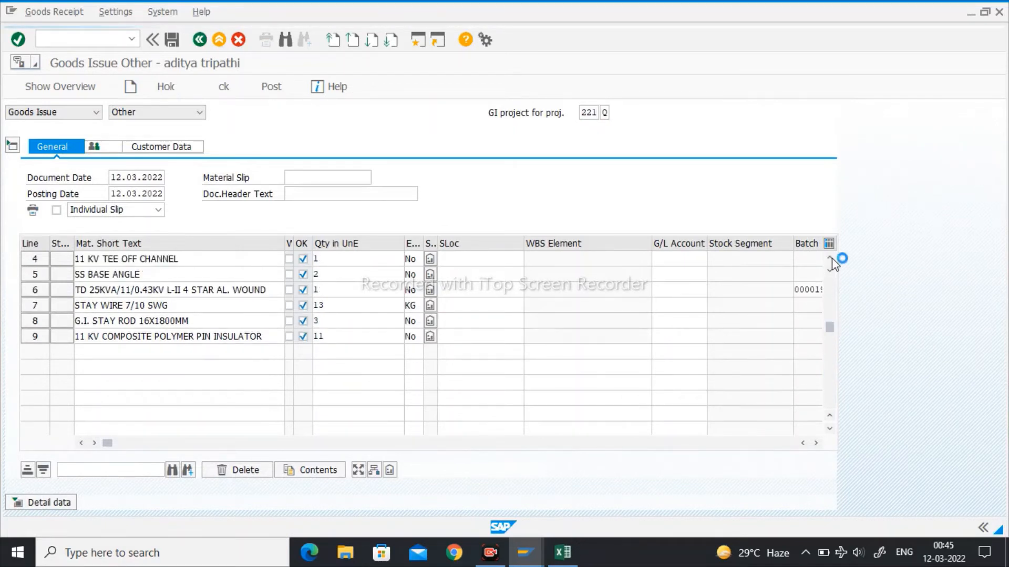
pyautogui.click(830, 259)
pyautogui.click(830, 259)
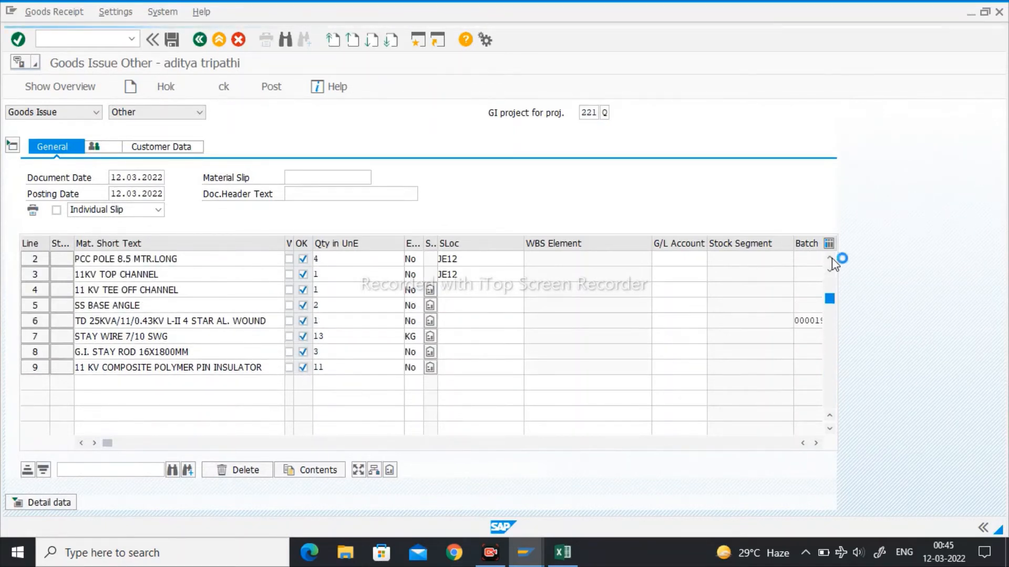
pyautogui.click(830, 260)
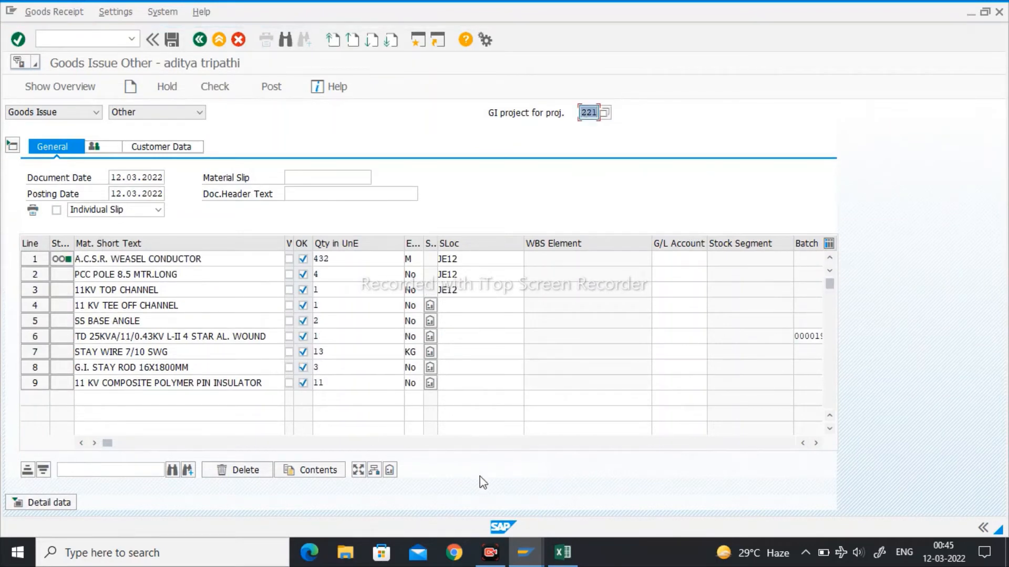
pyautogui.click(563, 552)
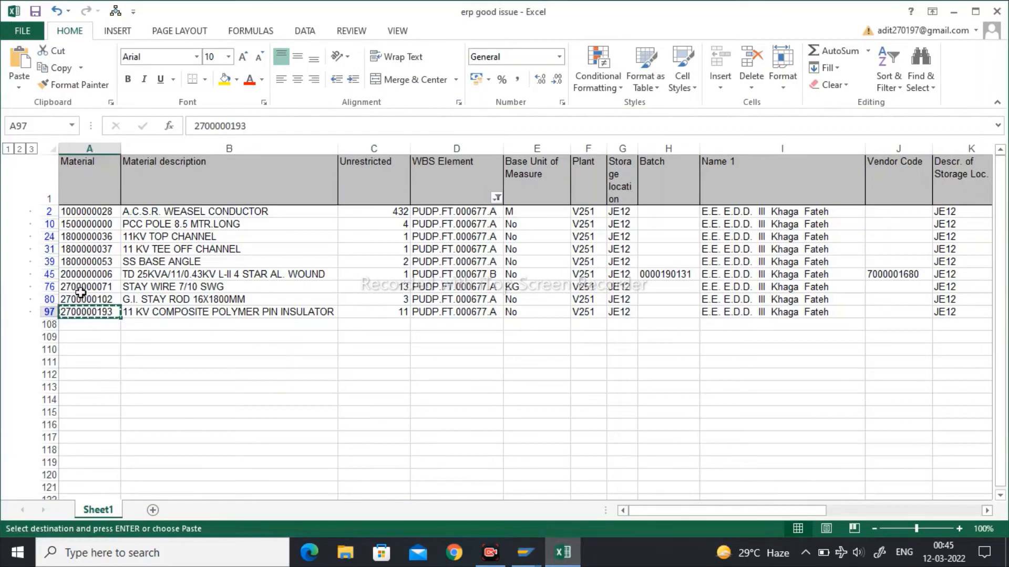
pyautogui.moveTo(99, 211); pyautogui.dragTo(100, 312)
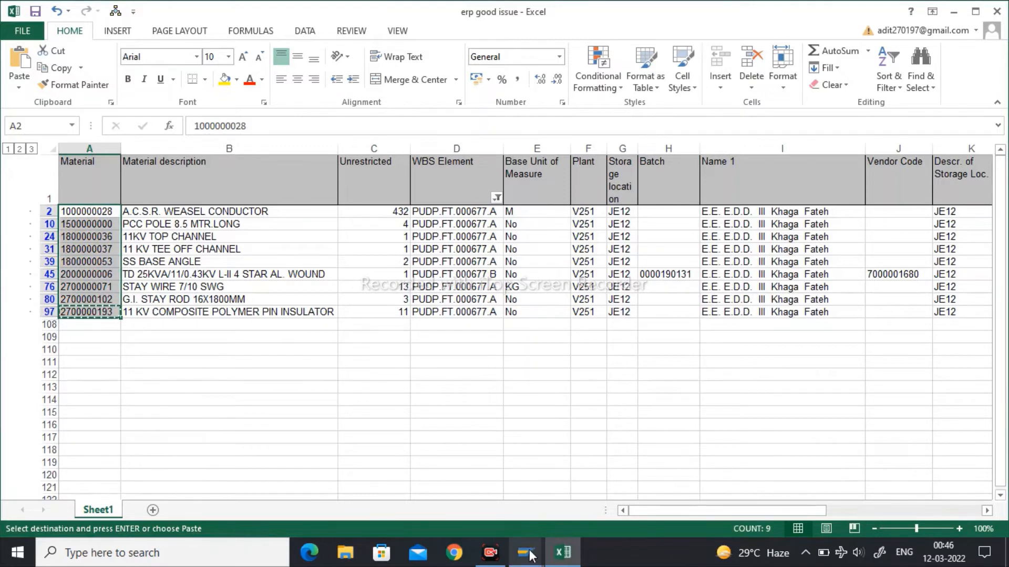
pyautogui.moveTo(531, 555)
pyautogui.click(634, 501)
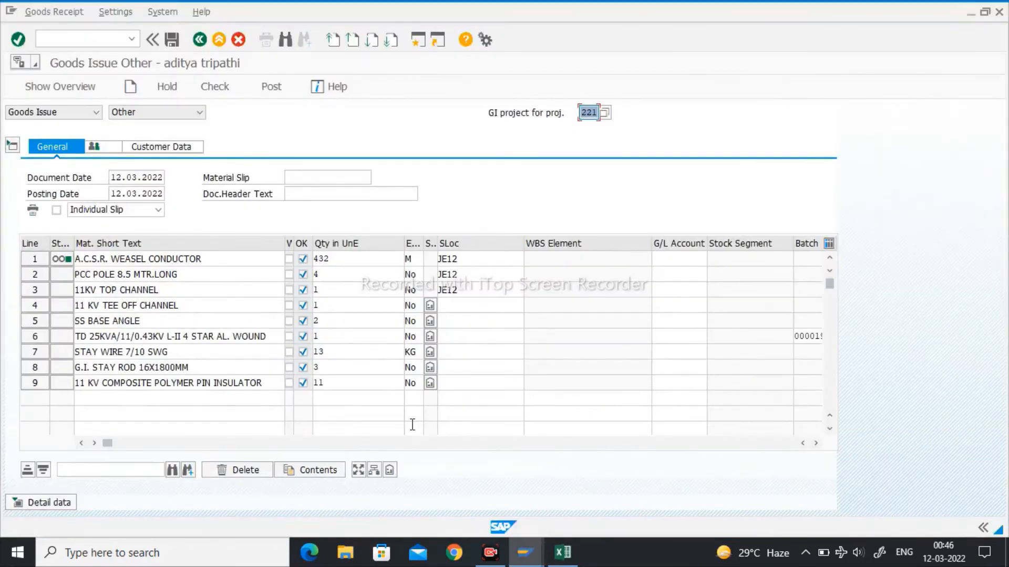
# - Copy storage location JE12 from the first item to all remaining items of the goods issue
pyautogui.click(463, 246)
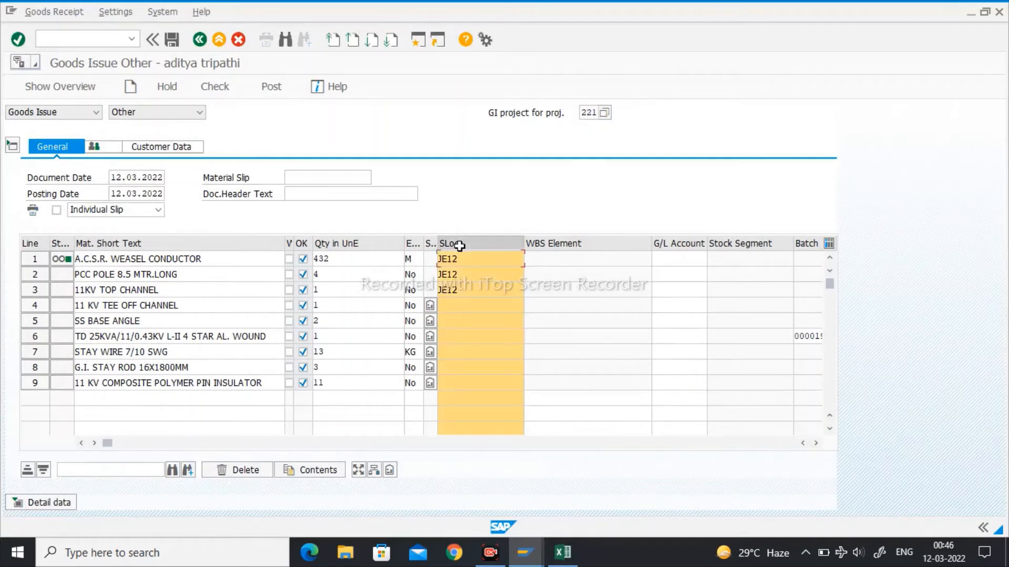
pyautogui.click(307, 472)
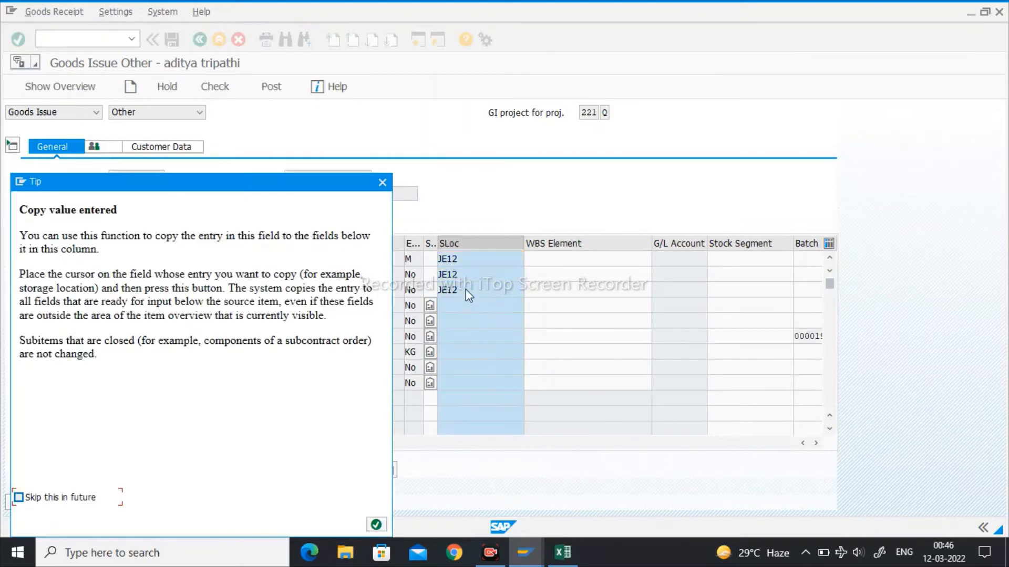
pyautogui.click(376, 525)
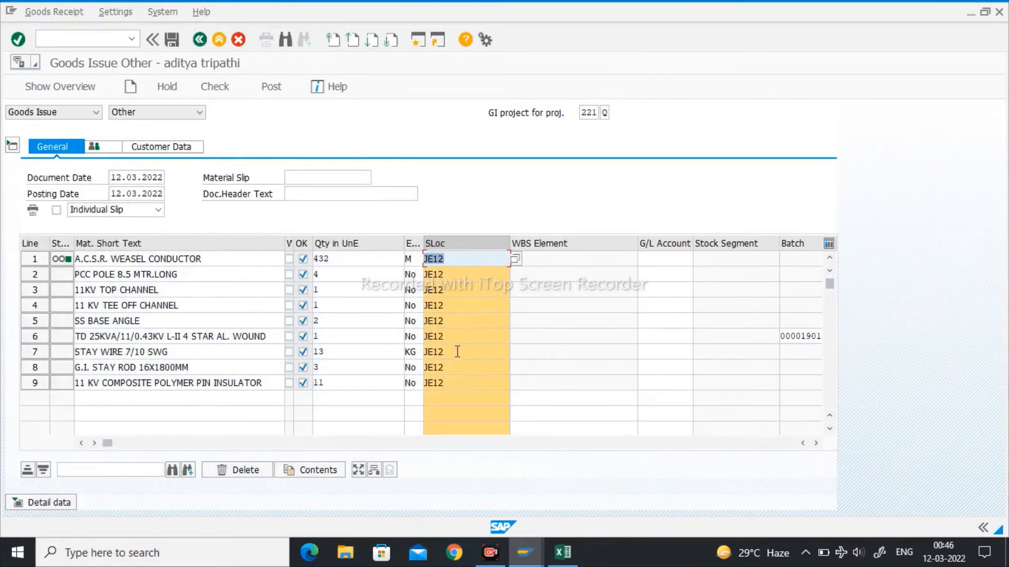
pyautogui.click(454, 274)
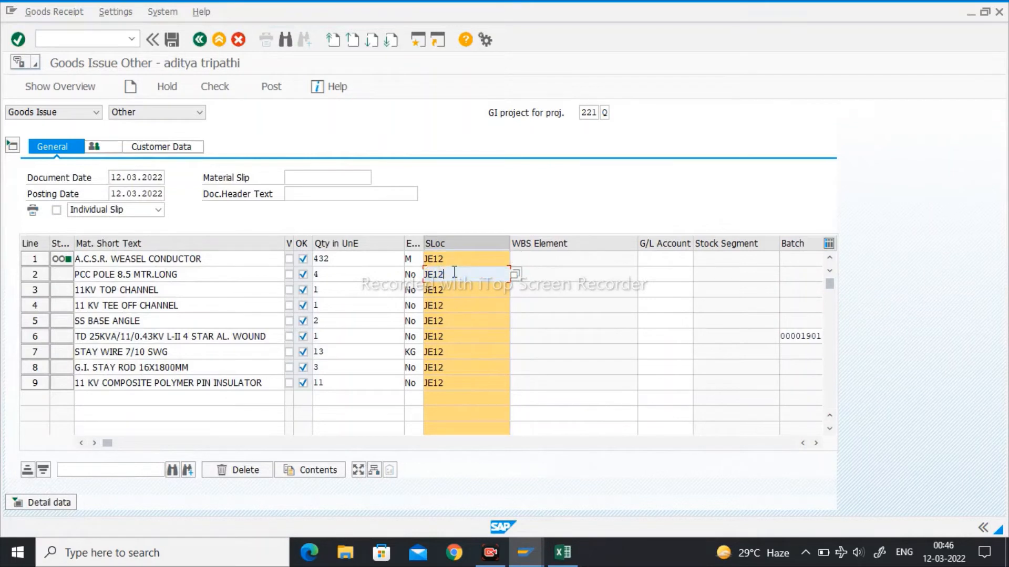
pyautogui.click(460, 257)
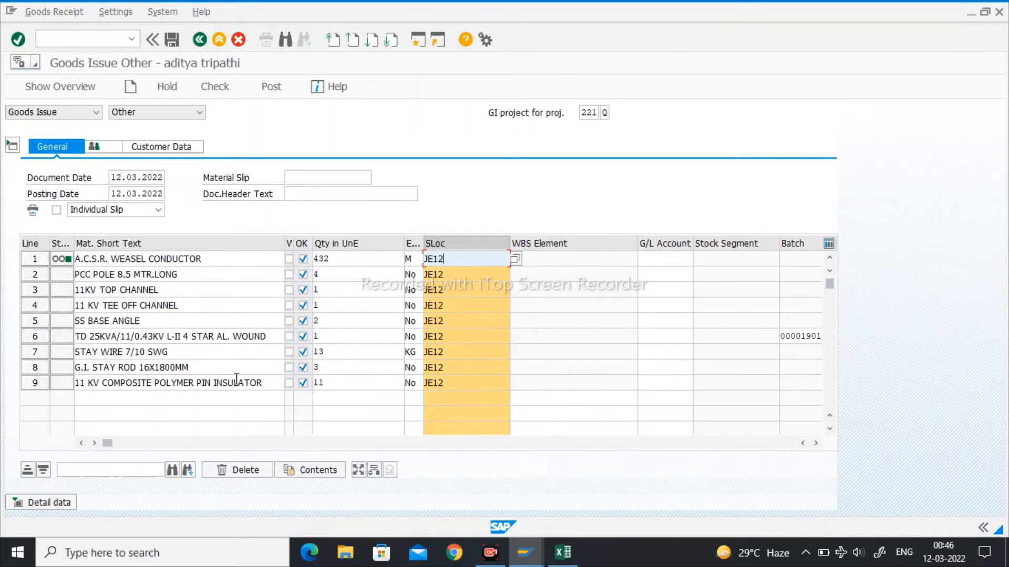
pyautogui.press('Return')
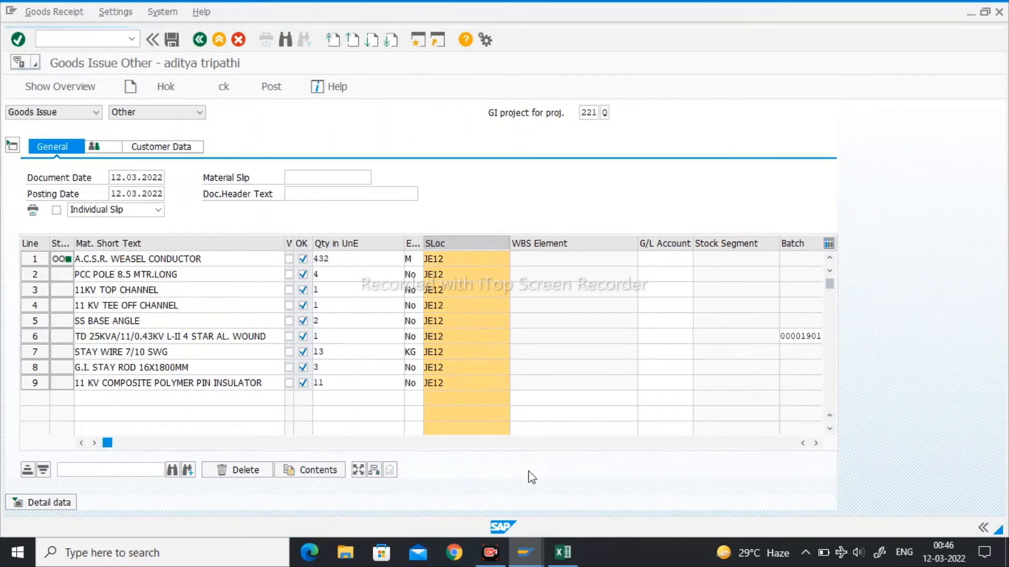
# - Reopen the item details, check the goods issue document, and post it
pyautogui.click(16, 502)
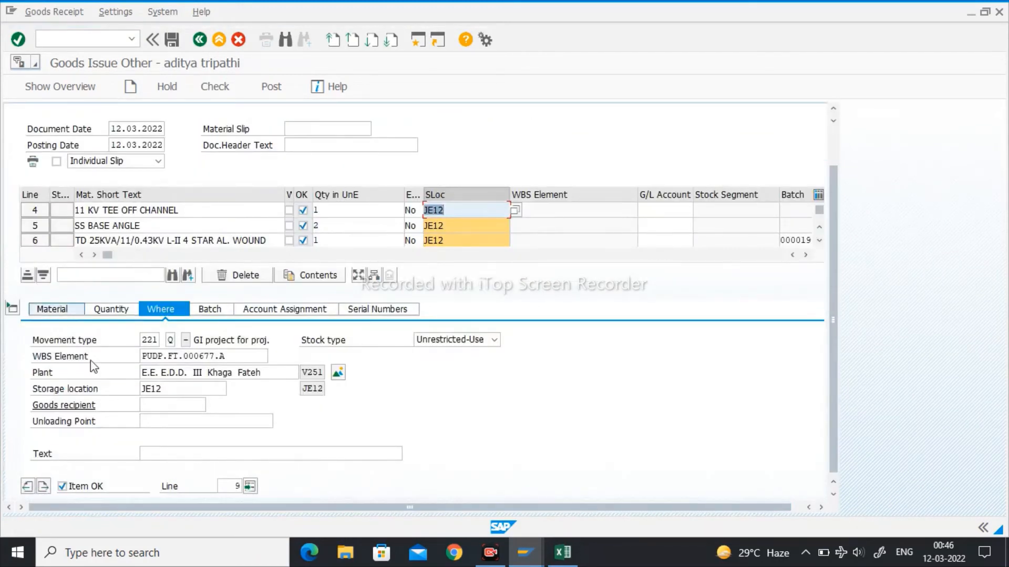
pyautogui.click(217, 88)
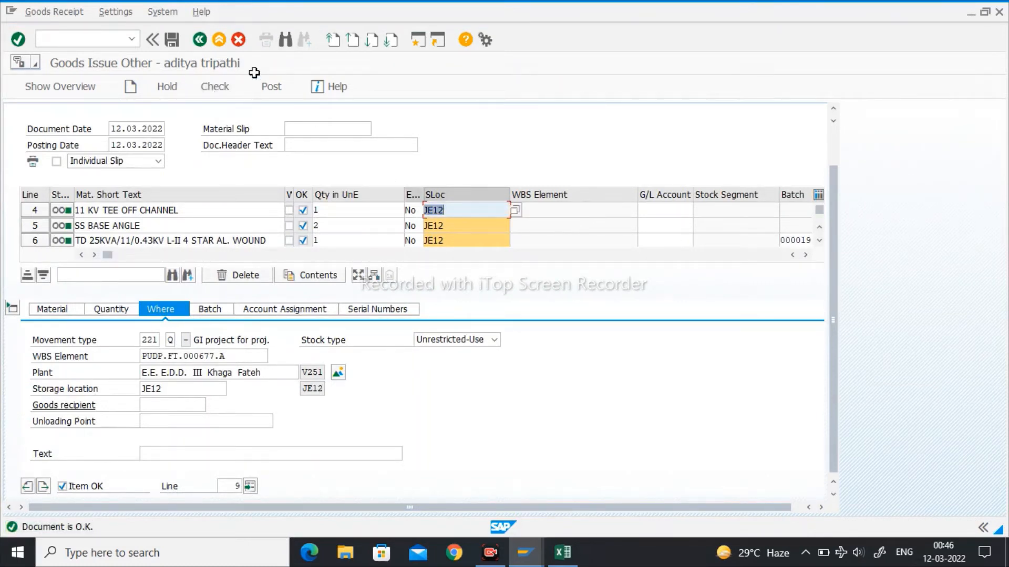
pyautogui.click(282, 87)
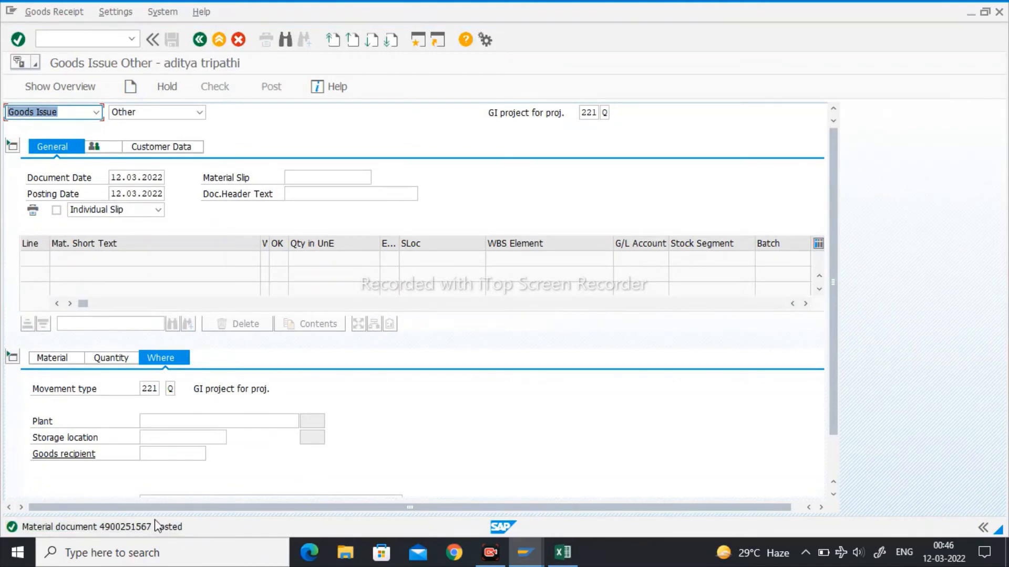
# - Switch to the warehouse stock report and rerun it for plant V251 and storage location JE12 to examine the remaining stock
pyautogui.moveTo(531, 562)
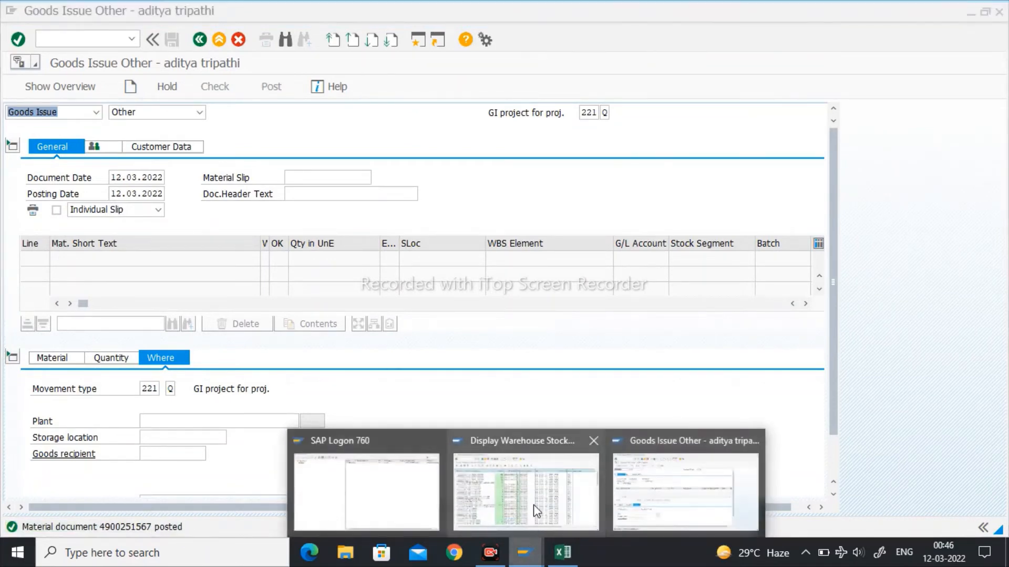
pyautogui.click(535, 505)
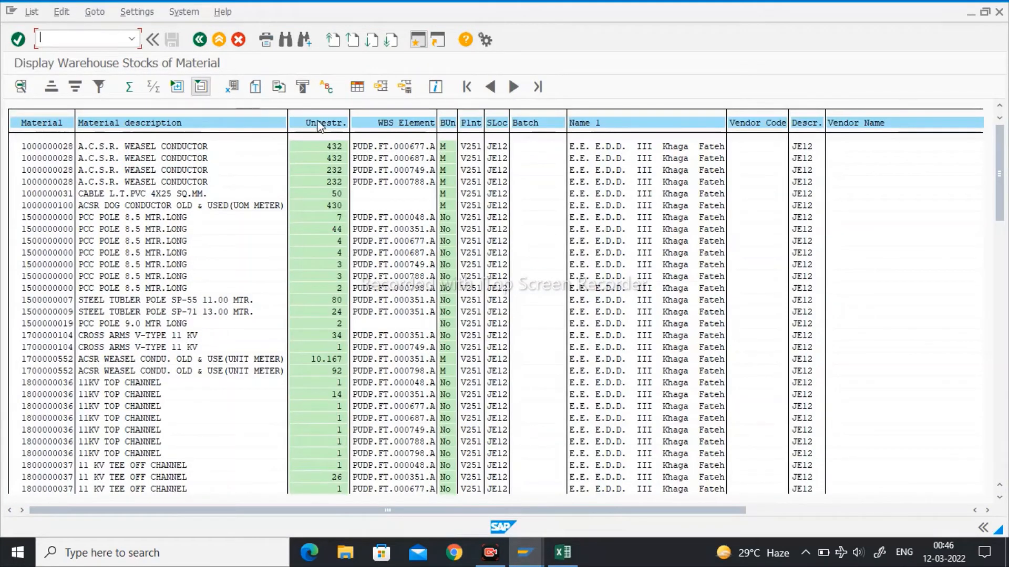
pyautogui.click(204, 44)
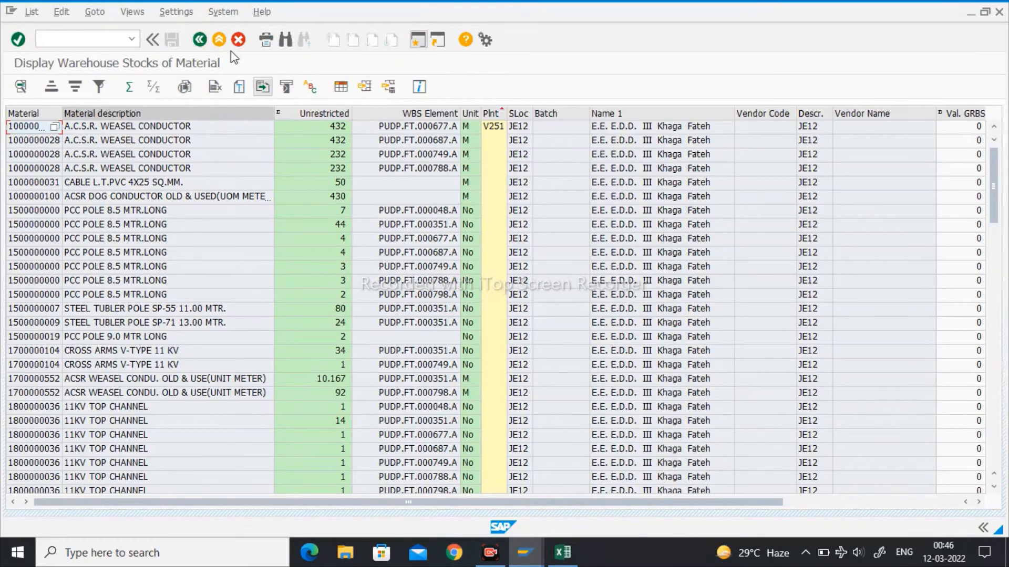
pyautogui.click(200, 42)
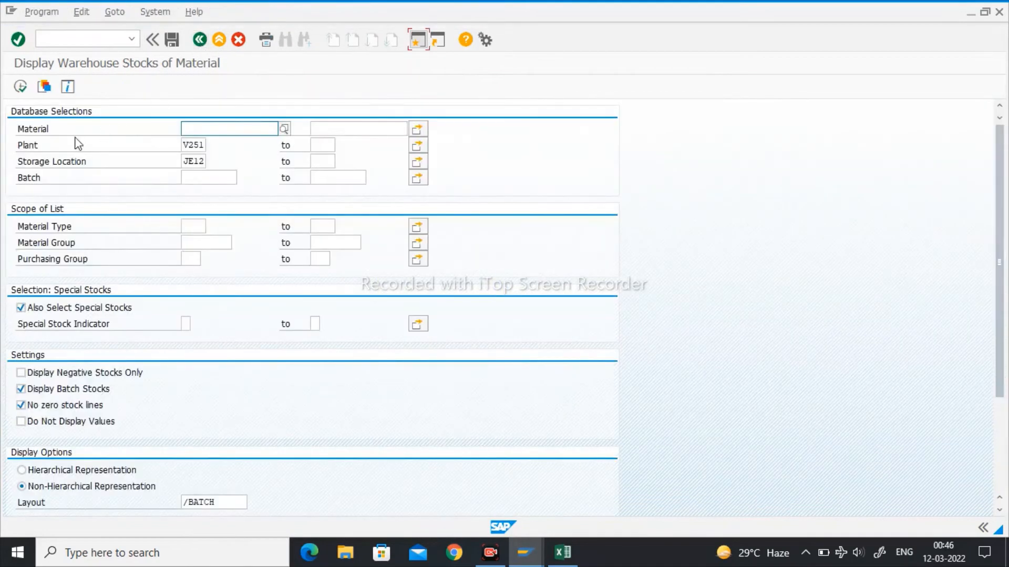
pyautogui.click(19, 86)
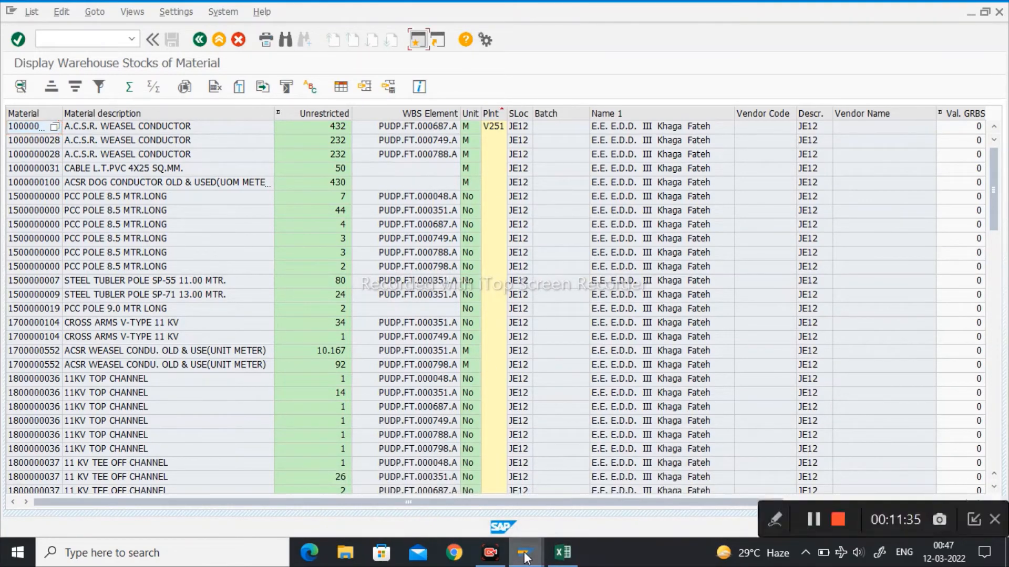
pyautogui.moveTo(525, 556)
pyautogui.click(654, 490)
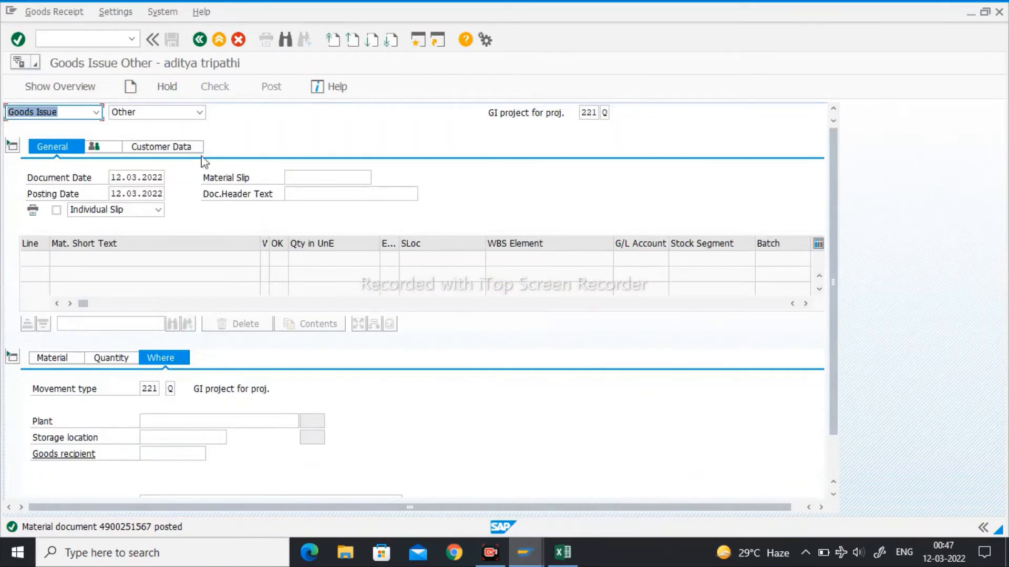
pyautogui.click(605, 112)
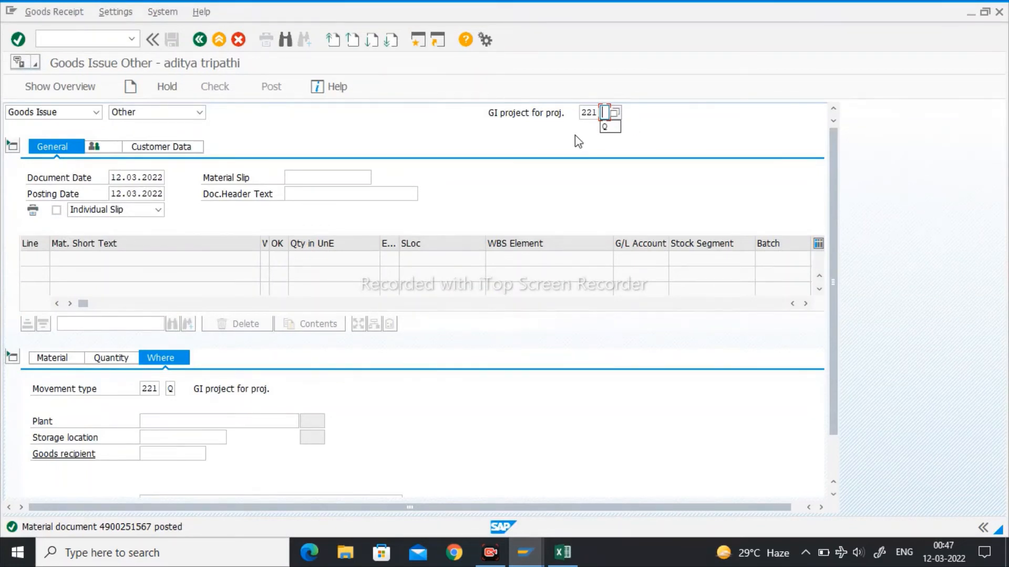
pyautogui.click(585, 112)
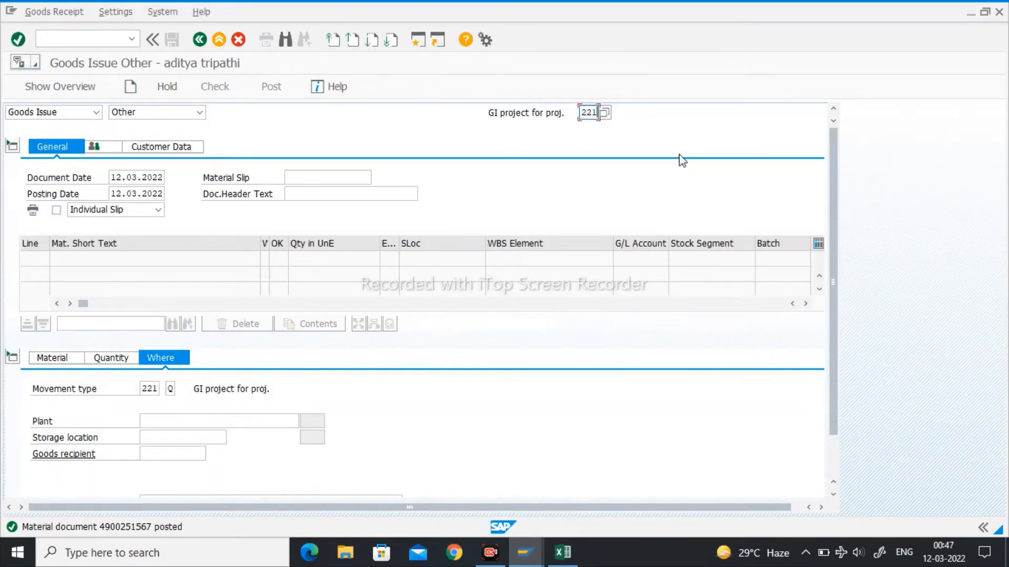
# - Change the goods issue's movement type to 201 for a cost center and close the default values tip
pyautogui.write('01')
pyautogui.press('Return')
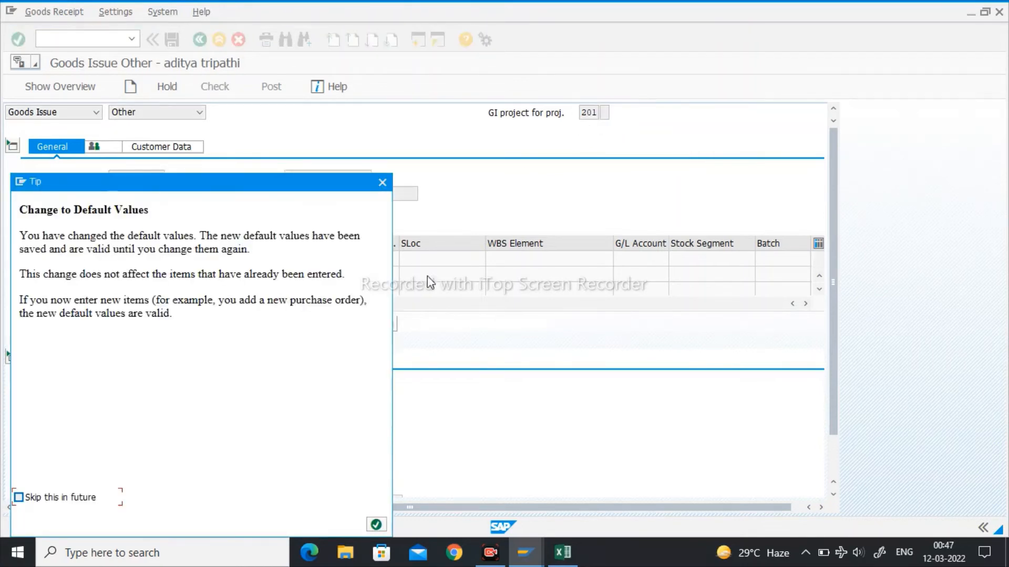
pyautogui.click(384, 521)
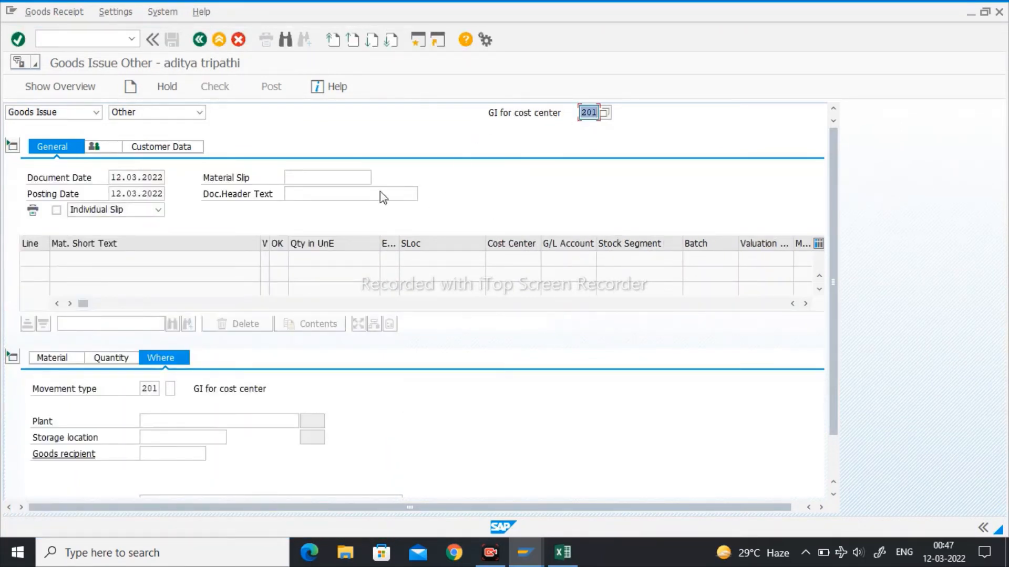
# - Switch to the warehouse stock report and copy the material number of CABLE L.T.PVC 4X25 SQ.MM
pyautogui.click(567, 562)
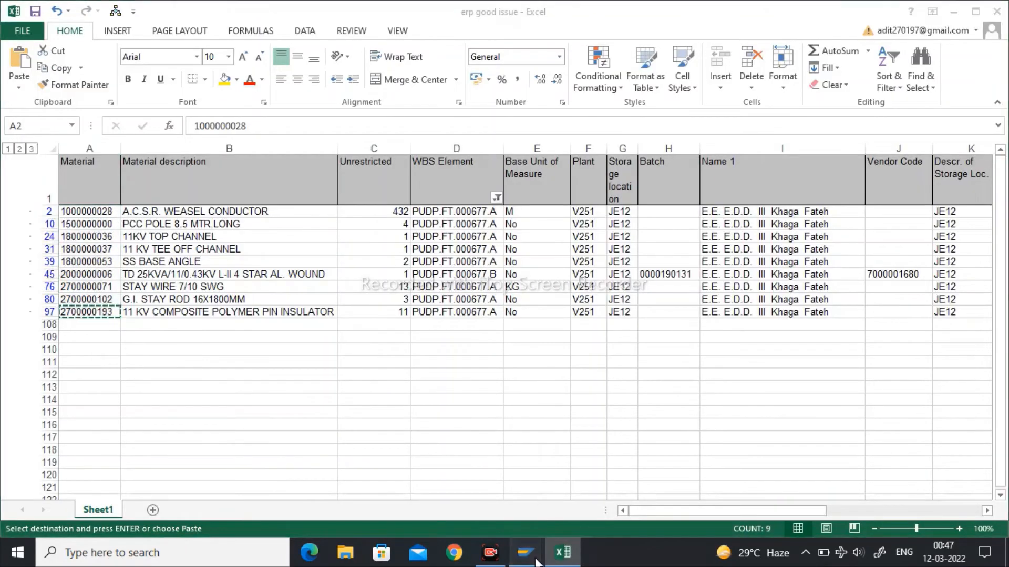
pyautogui.moveTo(525, 553)
pyautogui.click(529, 518)
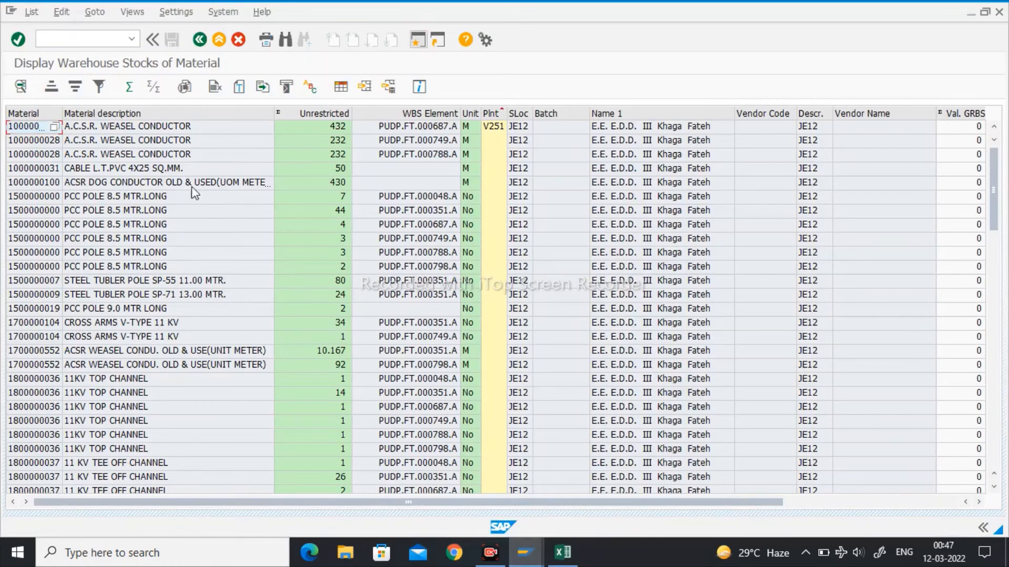
pyautogui.click(36, 169)
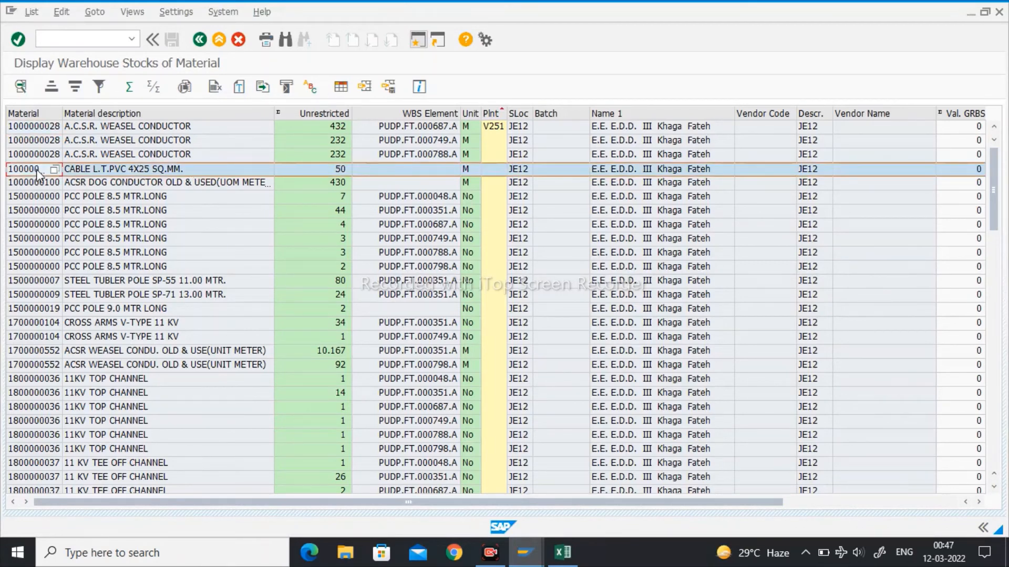
pyautogui.click(36, 169)
pyautogui.click(36, 170)
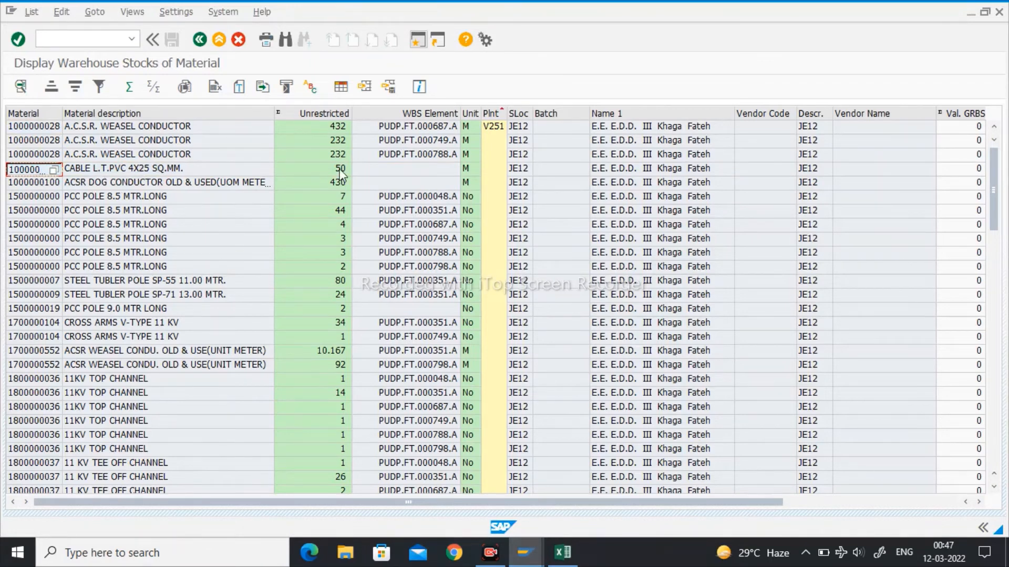
pyautogui.moveTo(526, 552)
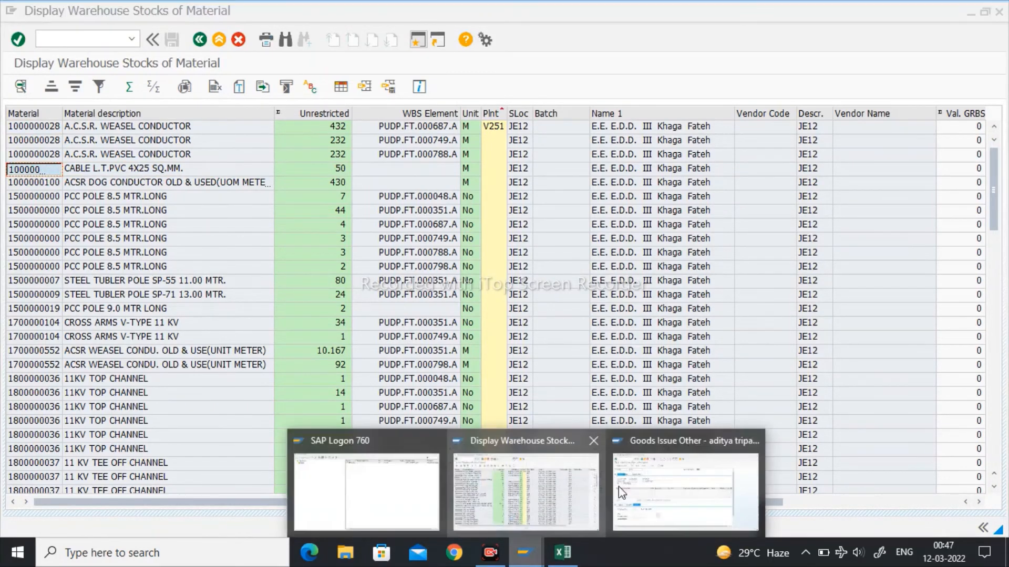
pyautogui.click(618, 487)
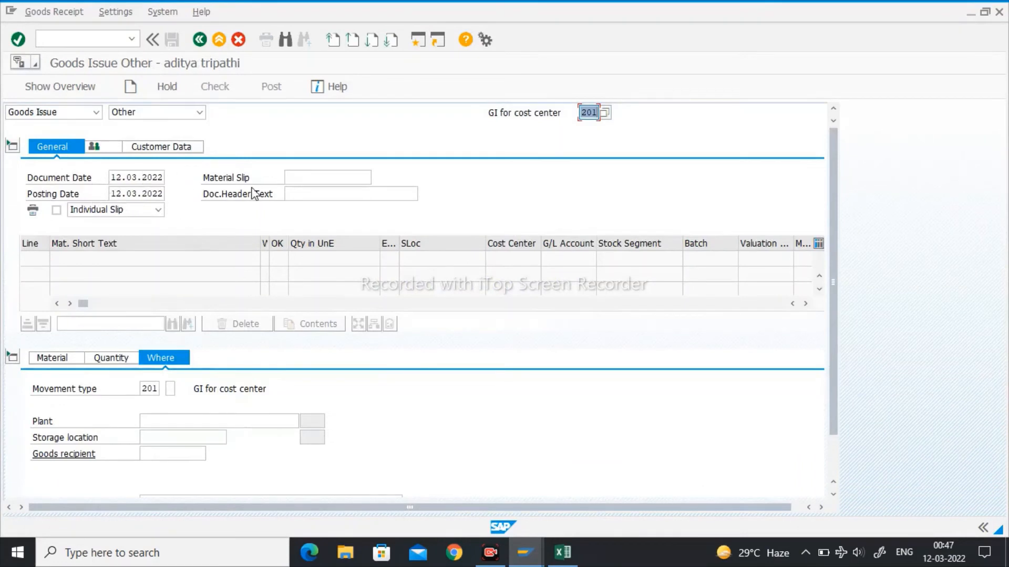
pyautogui.click(48, 359)
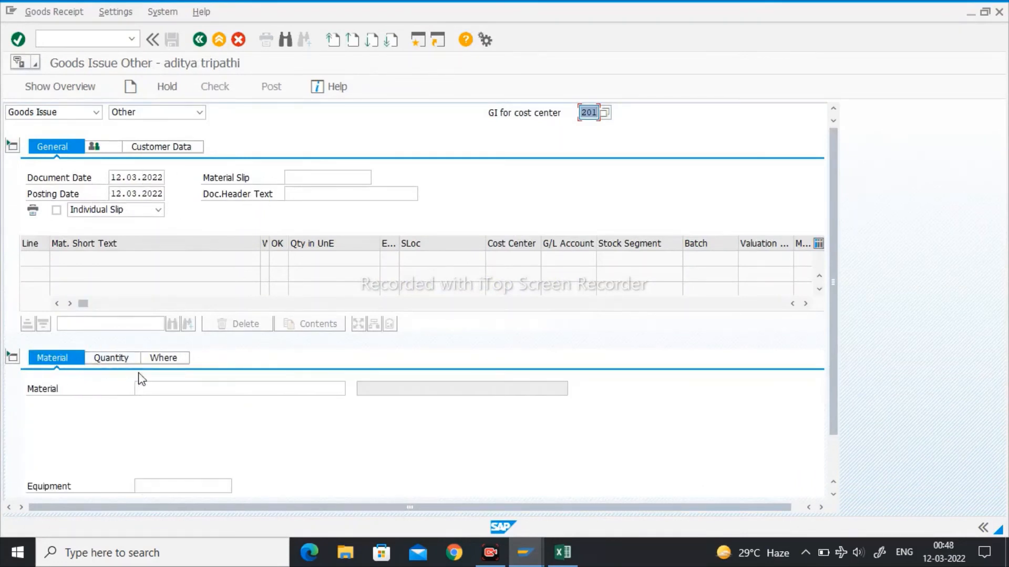
pyautogui.click(150, 389)
pyautogui.hotkey('ctrl', 'v')
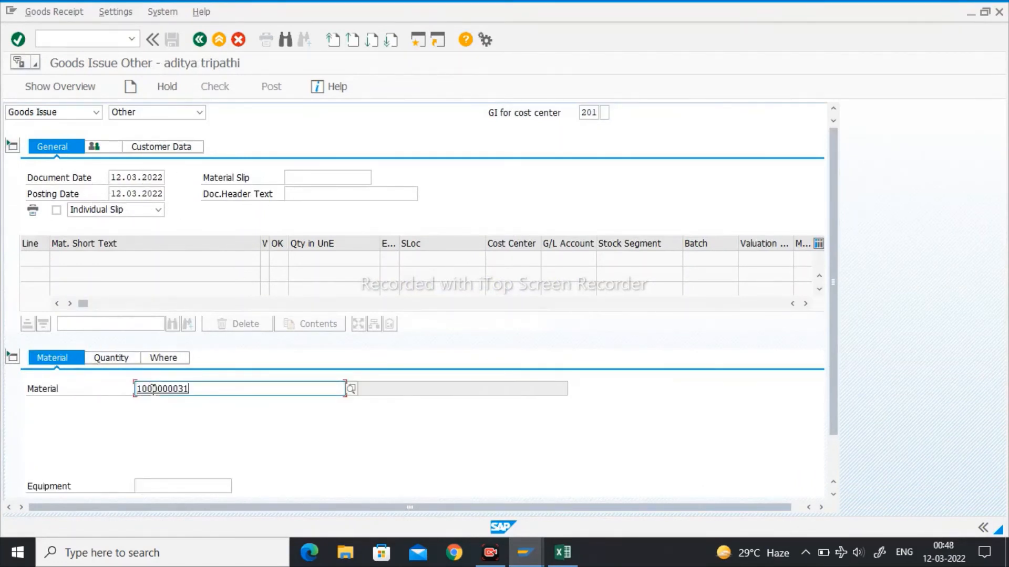
pyautogui.press('Return')
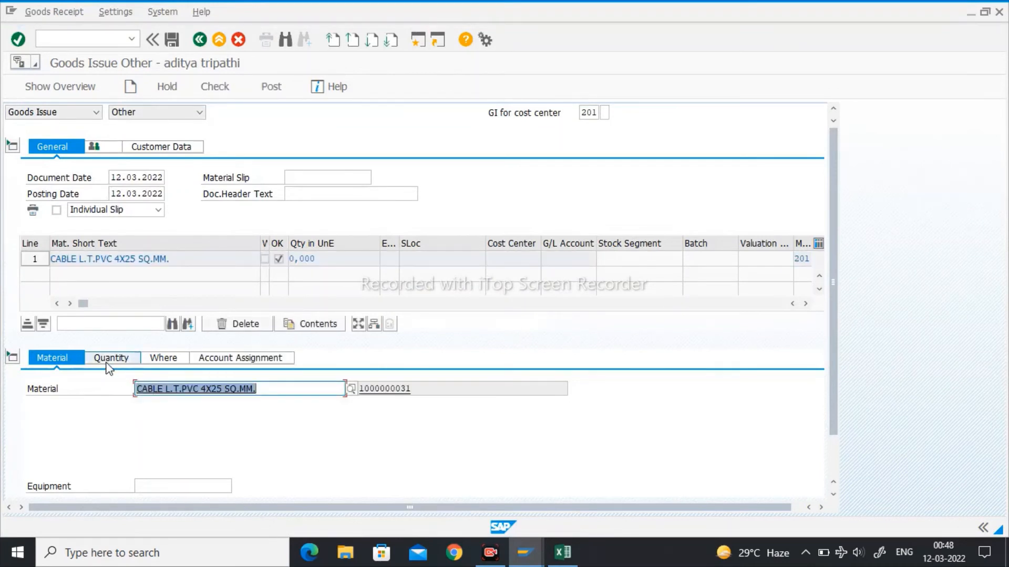
pyautogui.click(109, 362)
pyautogui.press('Return')
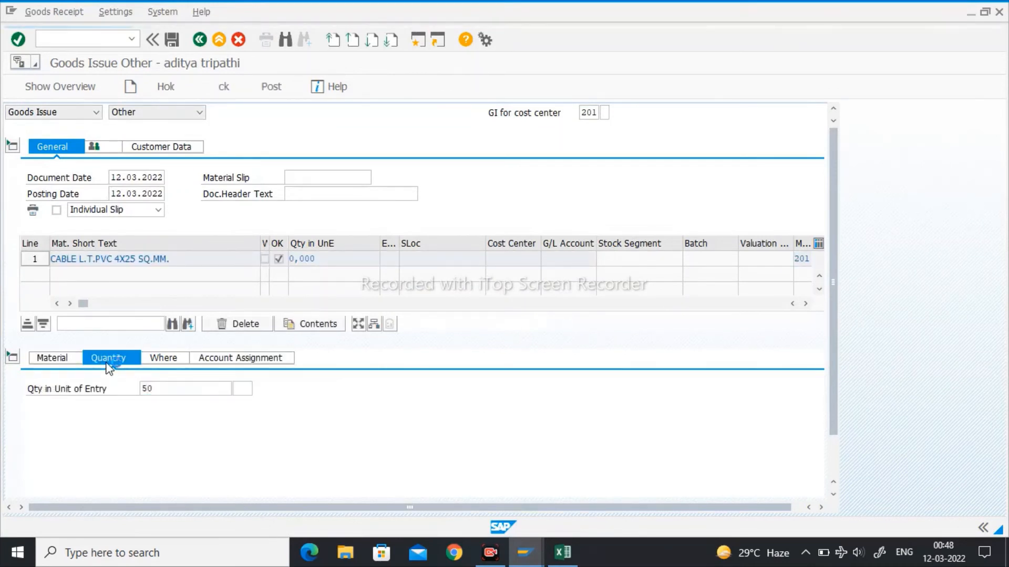
# - Set the cable item's plant to V251 and its storage location to JE12
pyautogui.click(177, 362)
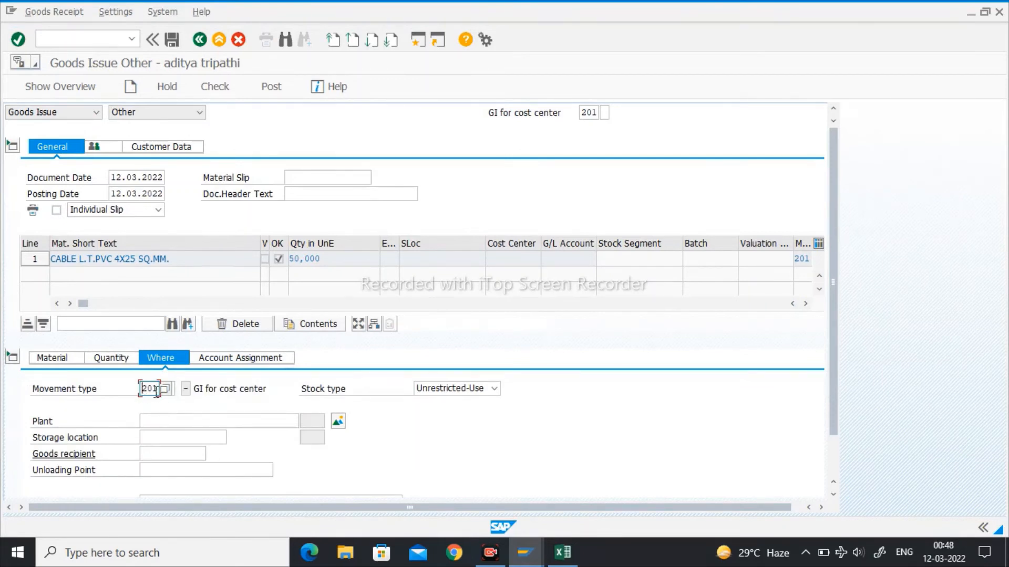
pyautogui.click(164, 423)
pyautogui.write('V251')
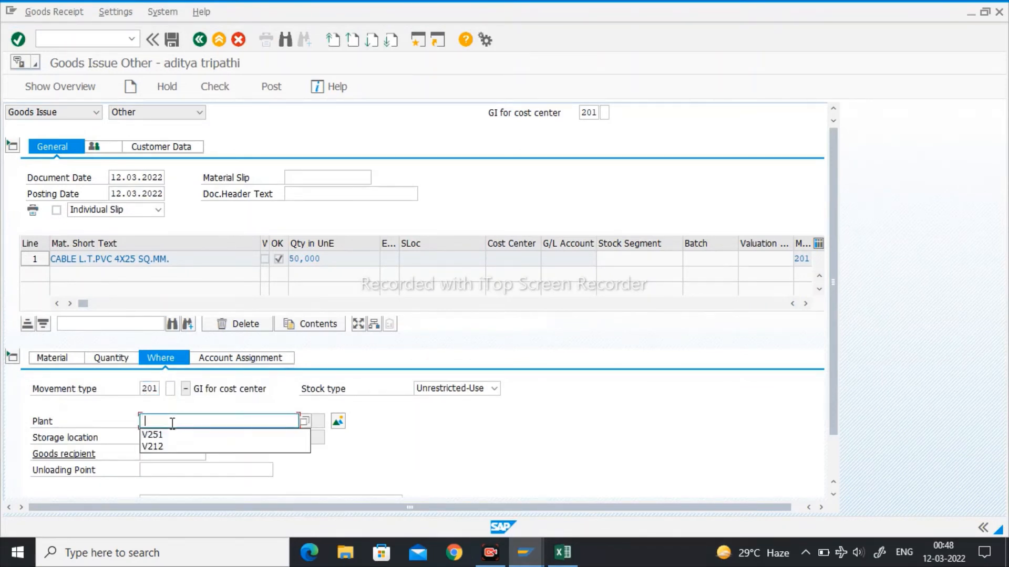
pyautogui.press('Tab')
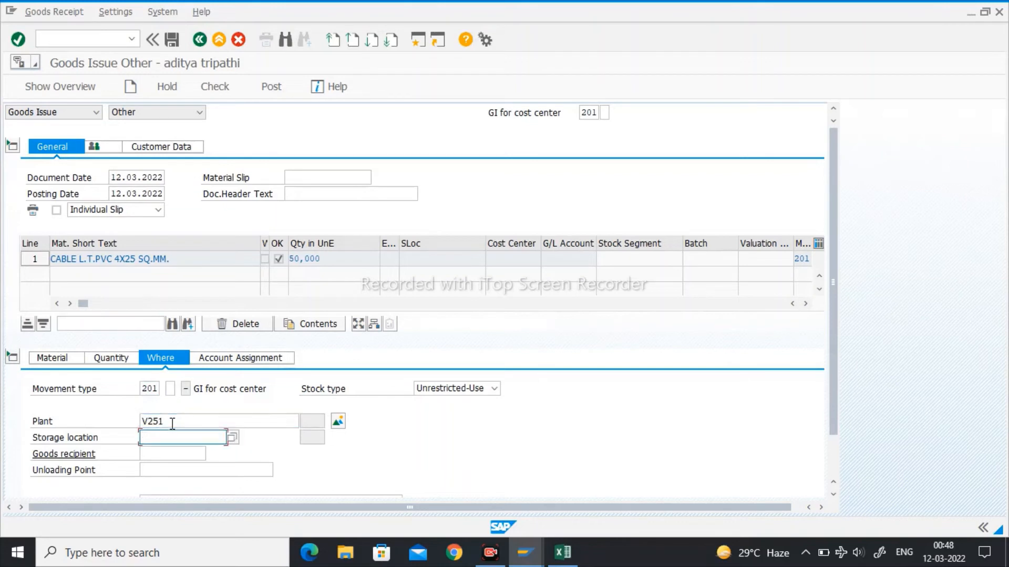
pyautogui.write('J')
pyautogui.press('Down')
pyautogui.press('Return')
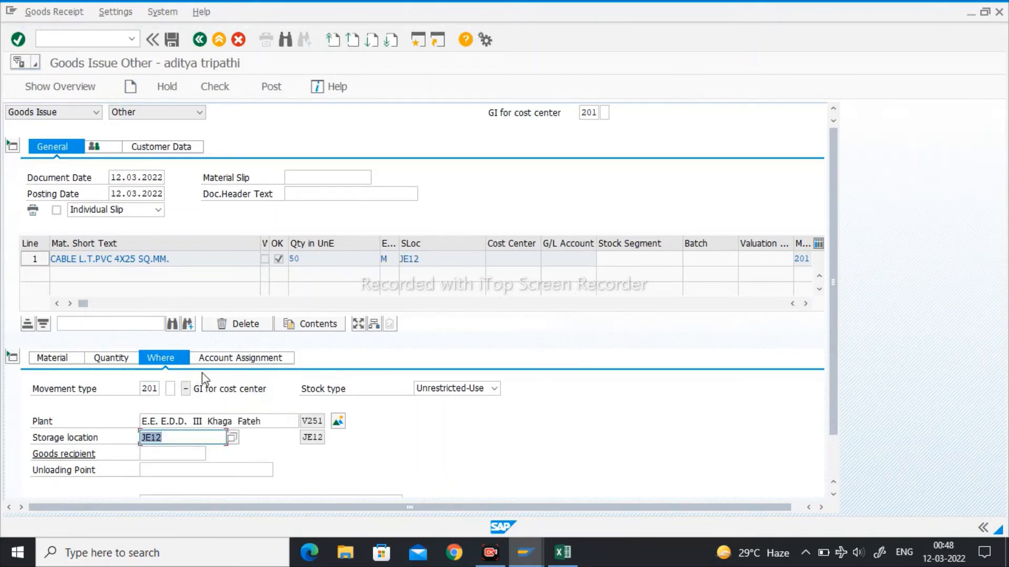
# - Open the item's account assignment, and examine the cable's WBS element and special stock columns in the warehouse stock report
pyautogui.click(225, 363)
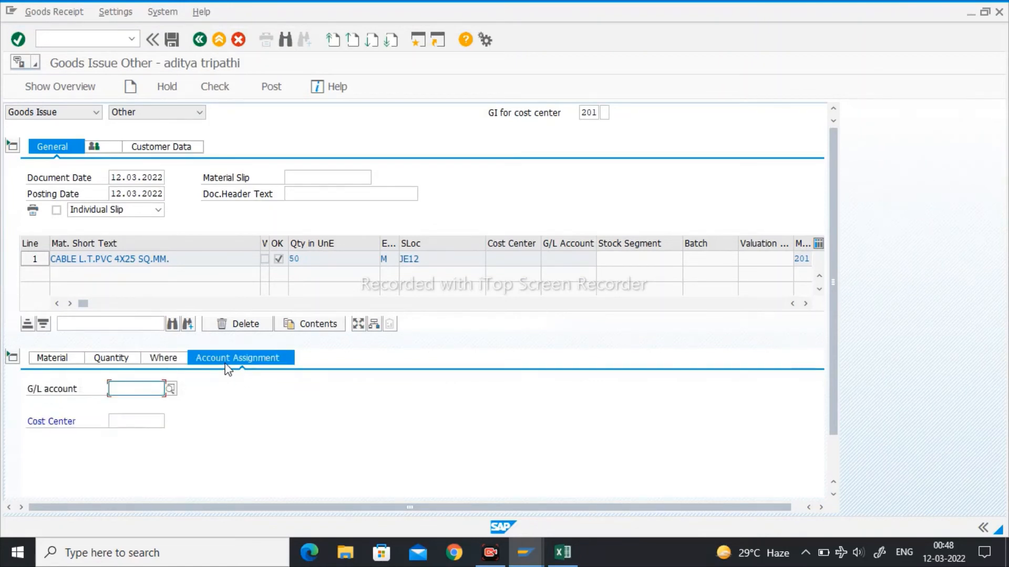
pyautogui.click(127, 422)
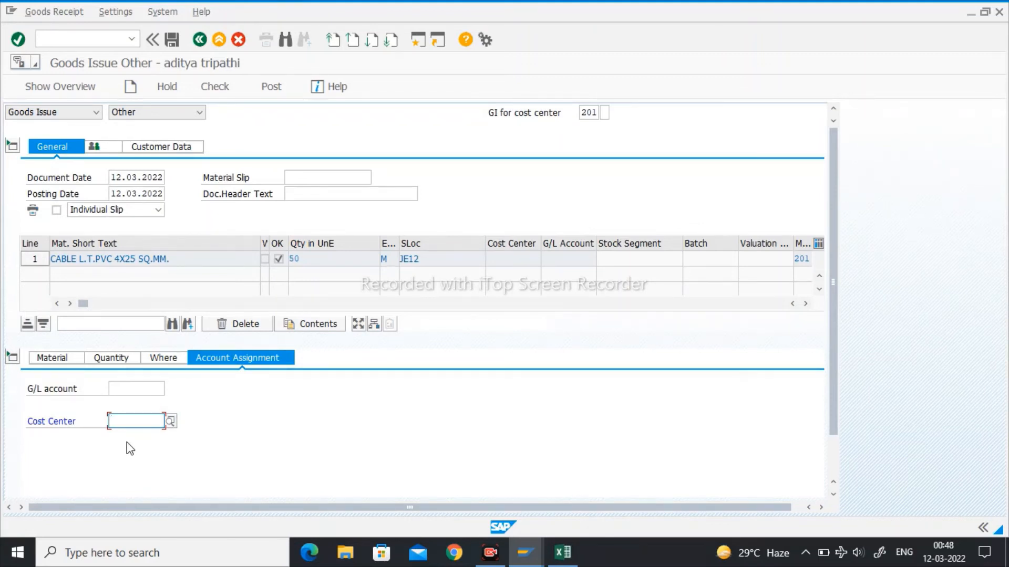
pyautogui.click(526, 551)
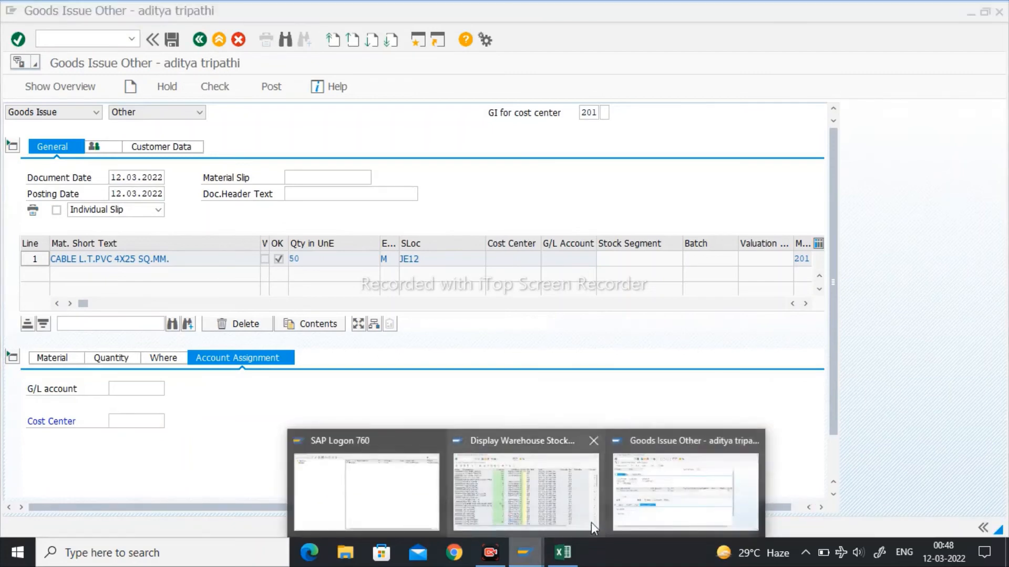
pyautogui.click(588, 520)
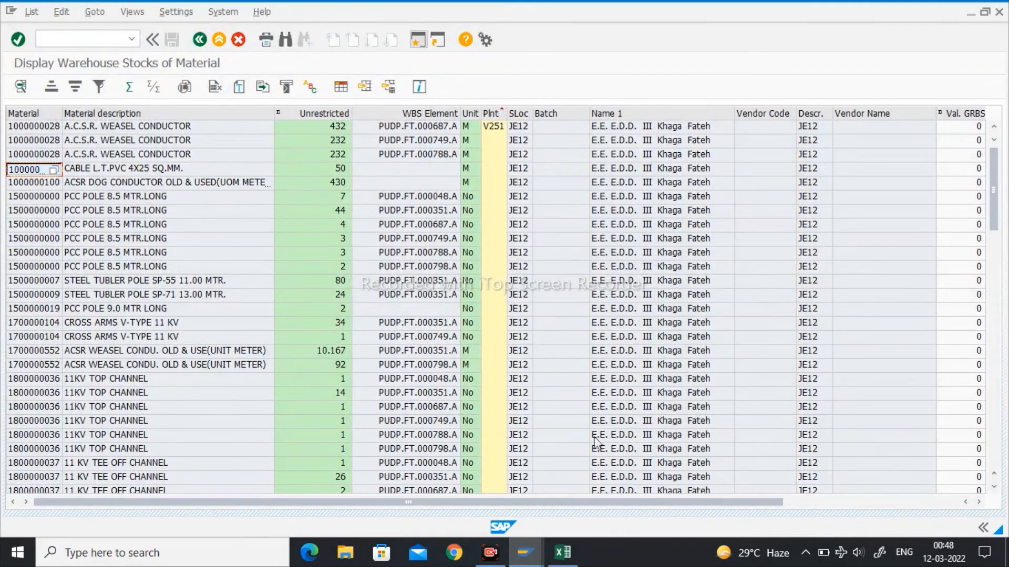
pyautogui.moveTo(572, 504); pyautogui.dragTo(652, 508)
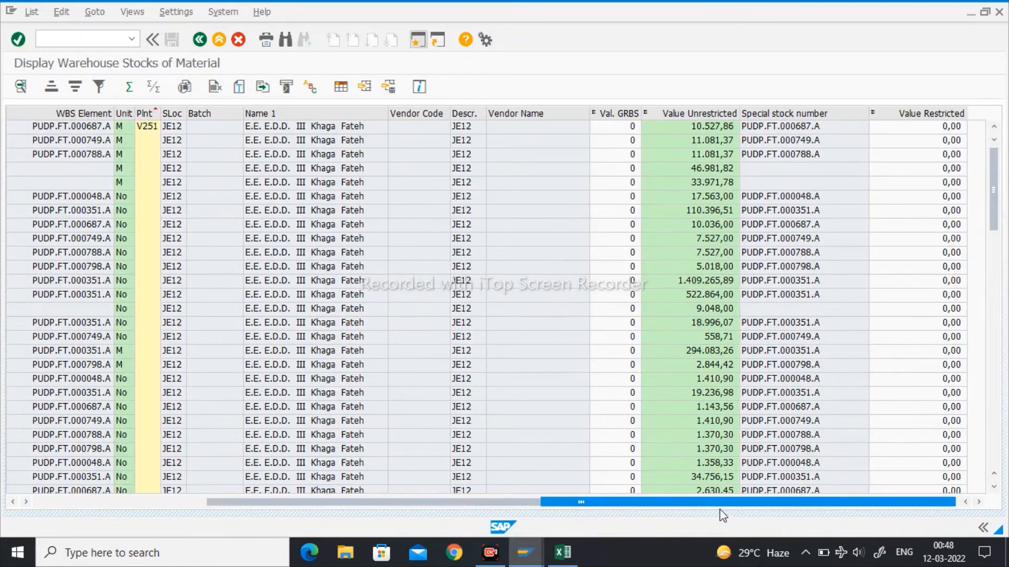
pyautogui.moveTo(703, 507); pyautogui.dragTo(387, 503)
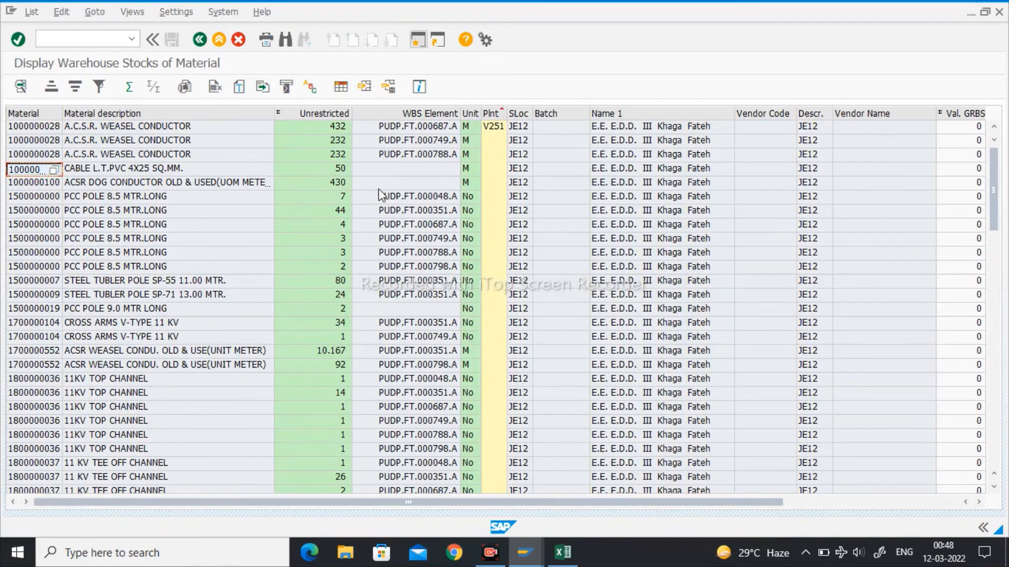
# - Return to the goods issue and assign the cable item to cost center PUD2501S11
pyautogui.moveTo(524, 551)
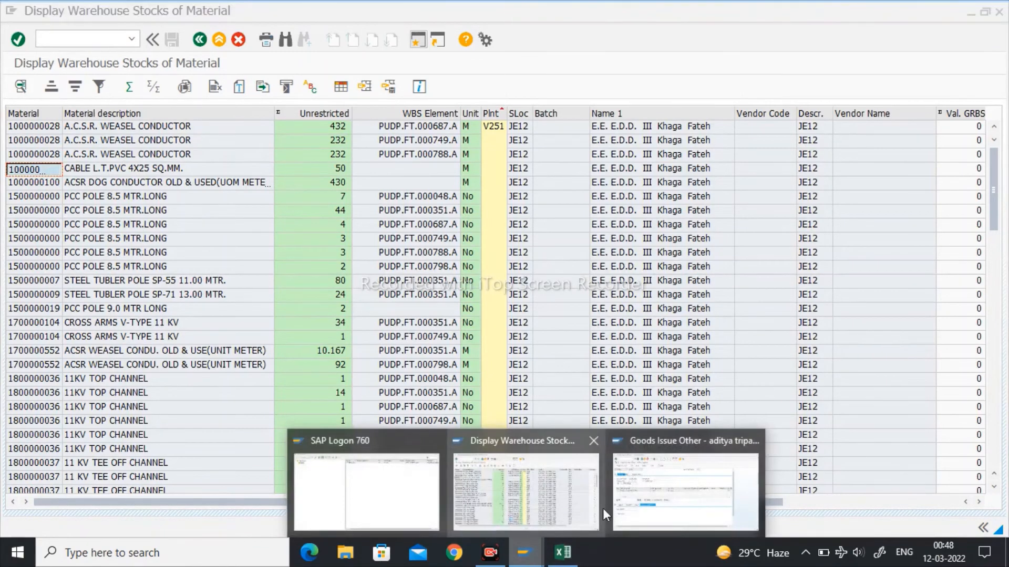
pyautogui.click(620, 499)
pyautogui.click(120, 425)
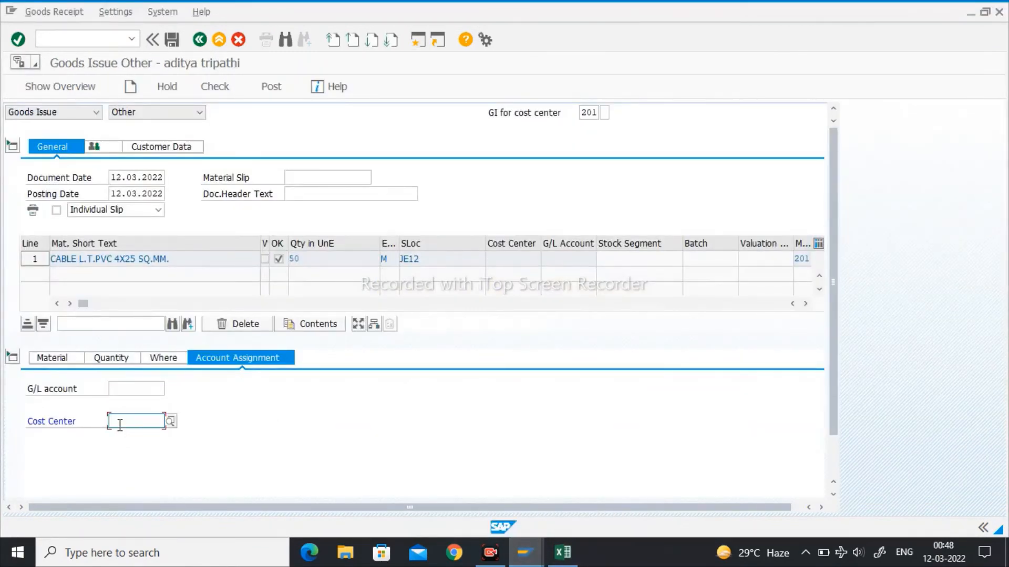
pyautogui.click(119, 424)
pyautogui.press('Down')
pyautogui.press('Down')
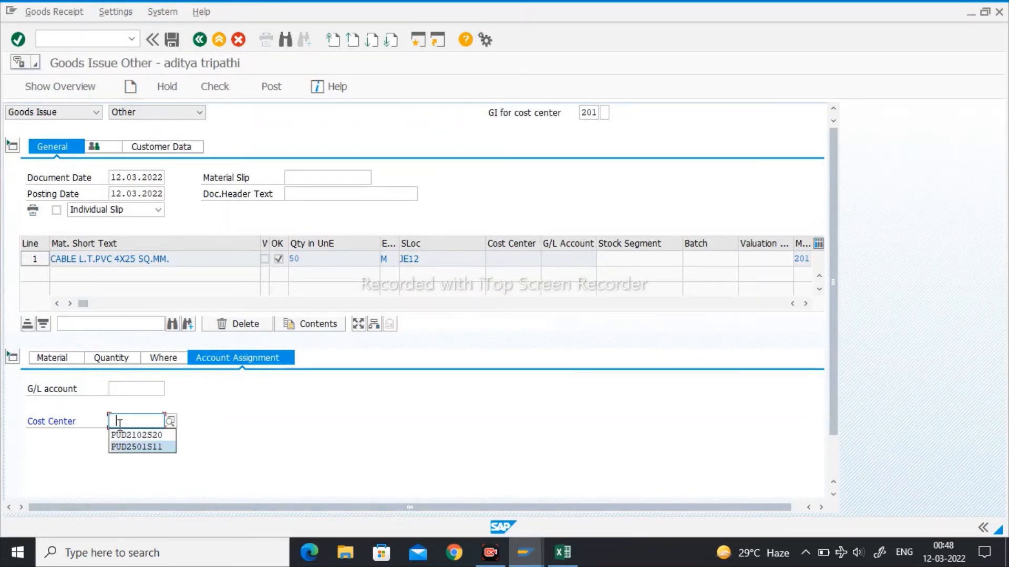
pyautogui.press('Return')
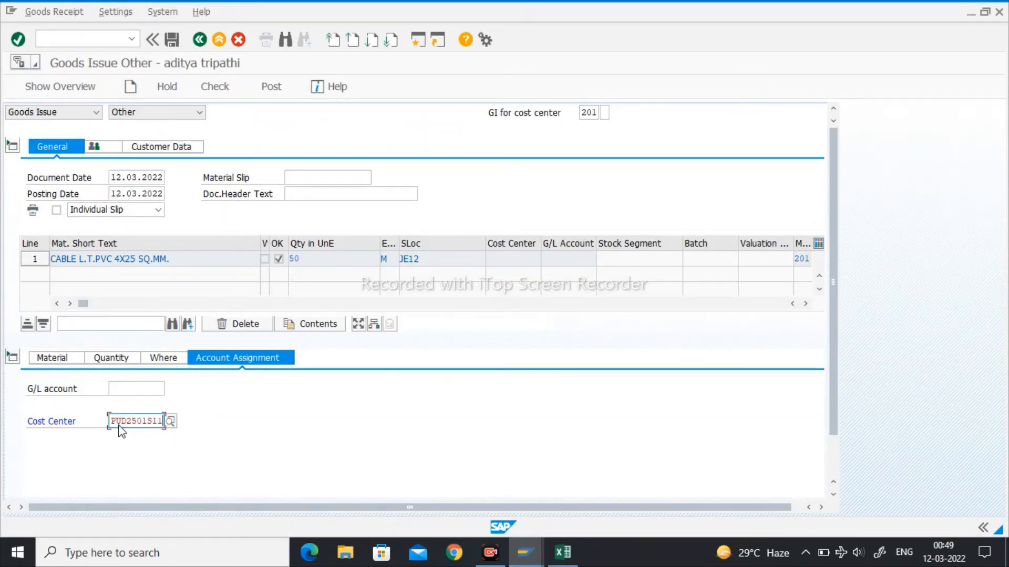
pyautogui.press('Return')
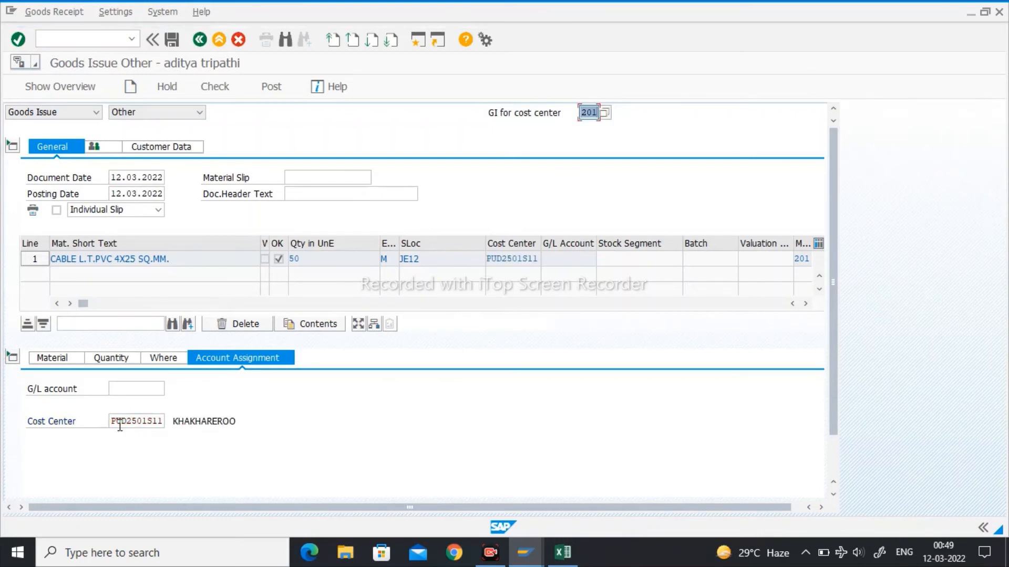
# - Search the cost centers by name for KISHANPUR*, and close the search without choosing an entry
pyautogui.click(148, 420)
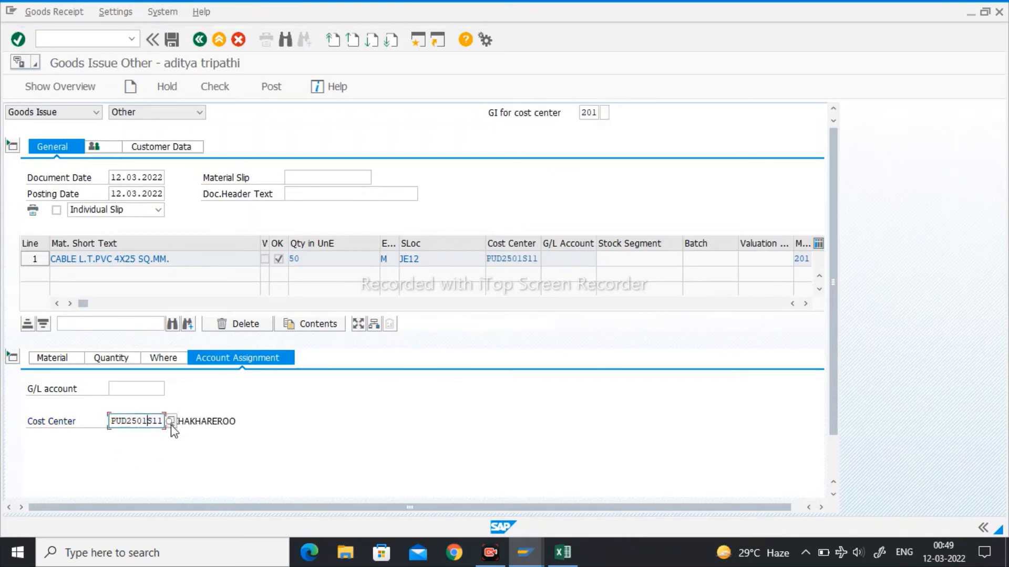
pyautogui.click(170, 424)
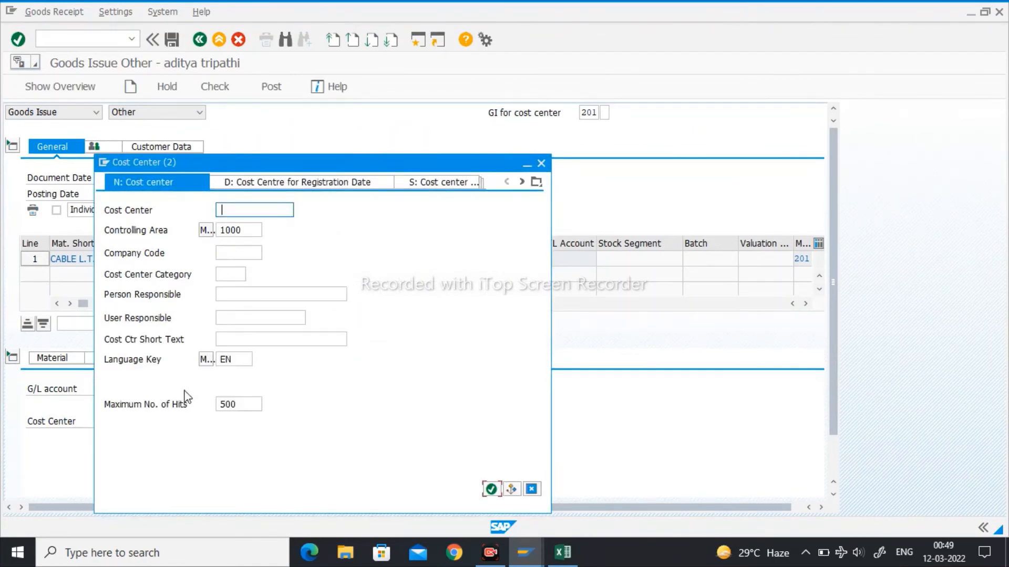
pyautogui.click(536, 183)
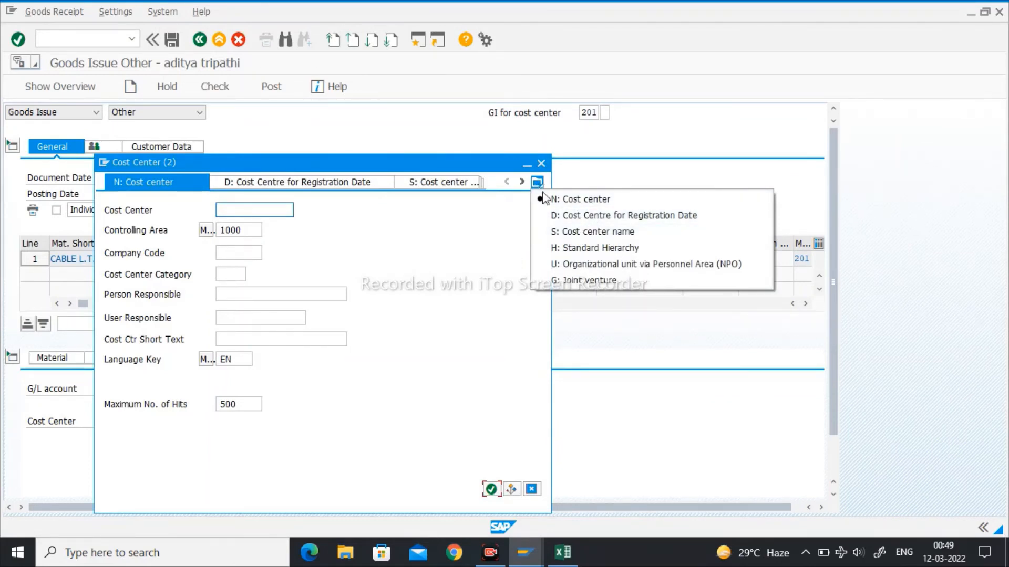
pyautogui.click(565, 231)
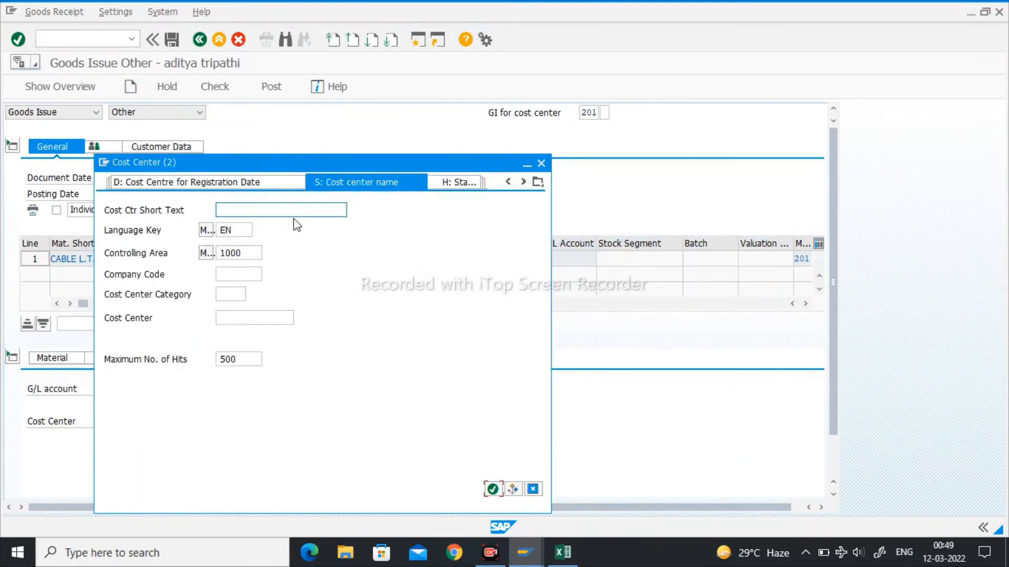
pyautogui.write('KISHANPUR')
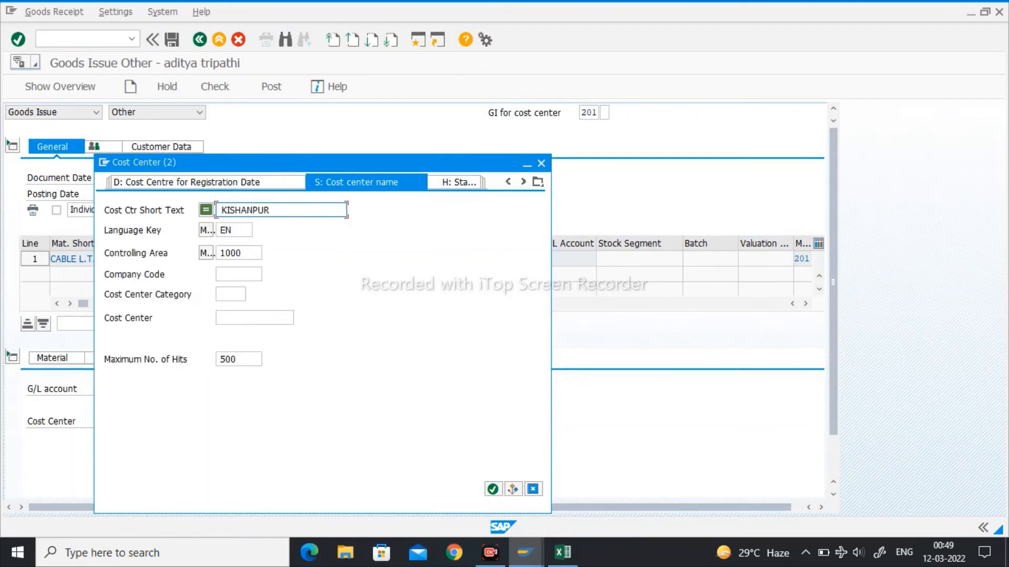
pyautogui.write('*')
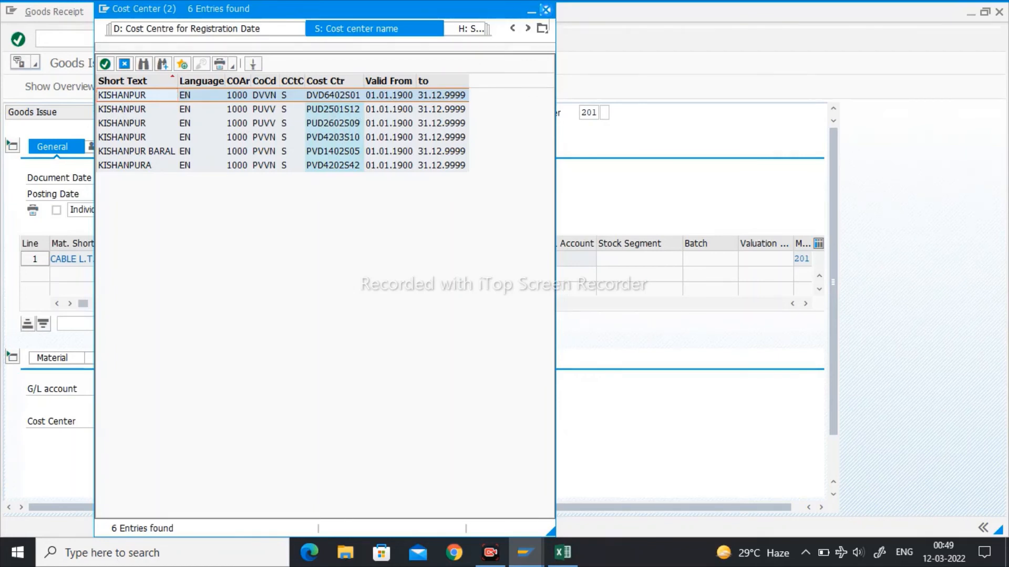
pyautogui.click(545, 10)
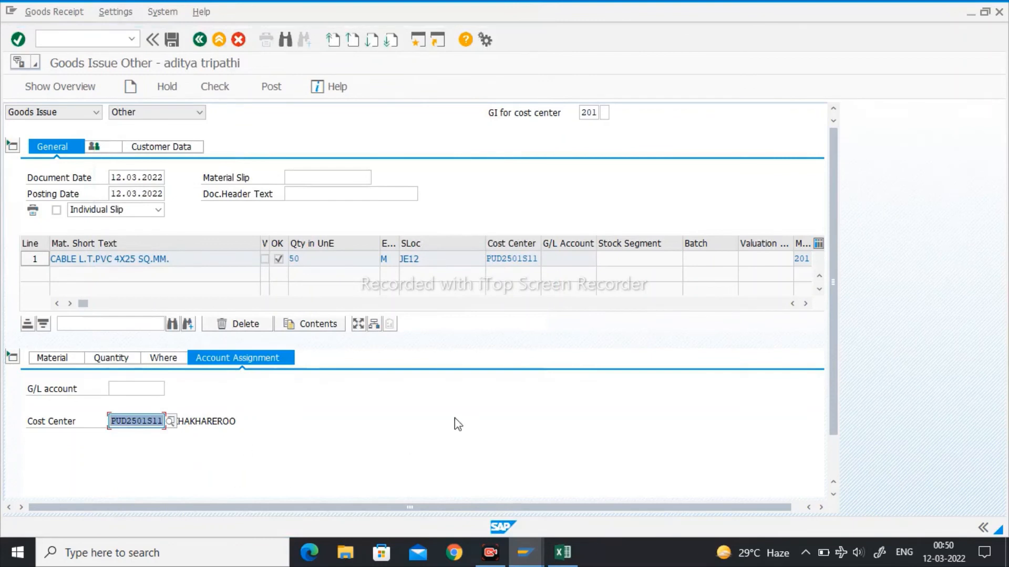
# - Open the goods issue's customer data, check the entries, and post the cable issue to the cost center
pyautogui.click(225, 92)
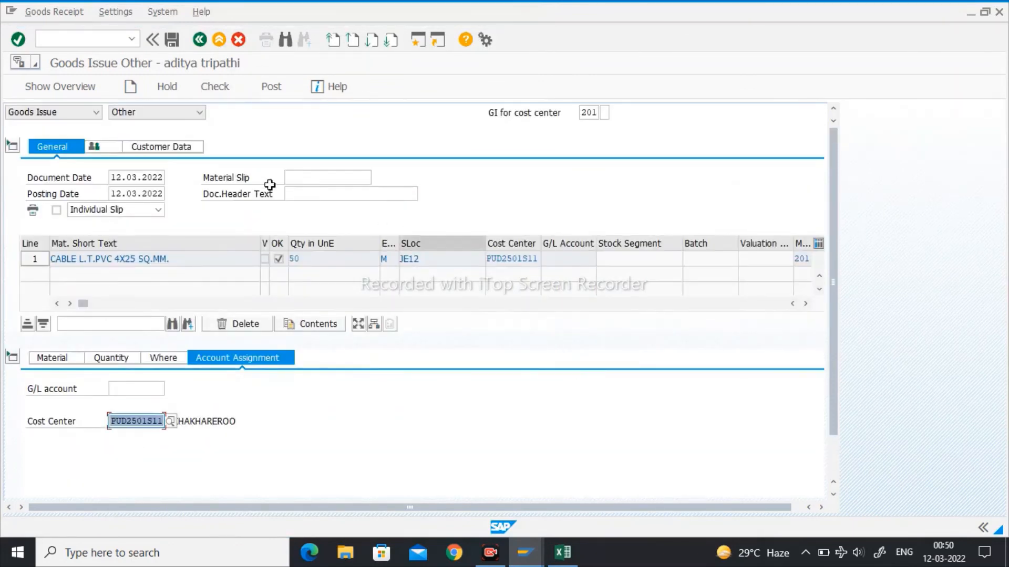
pyautogui.click(174, 149)
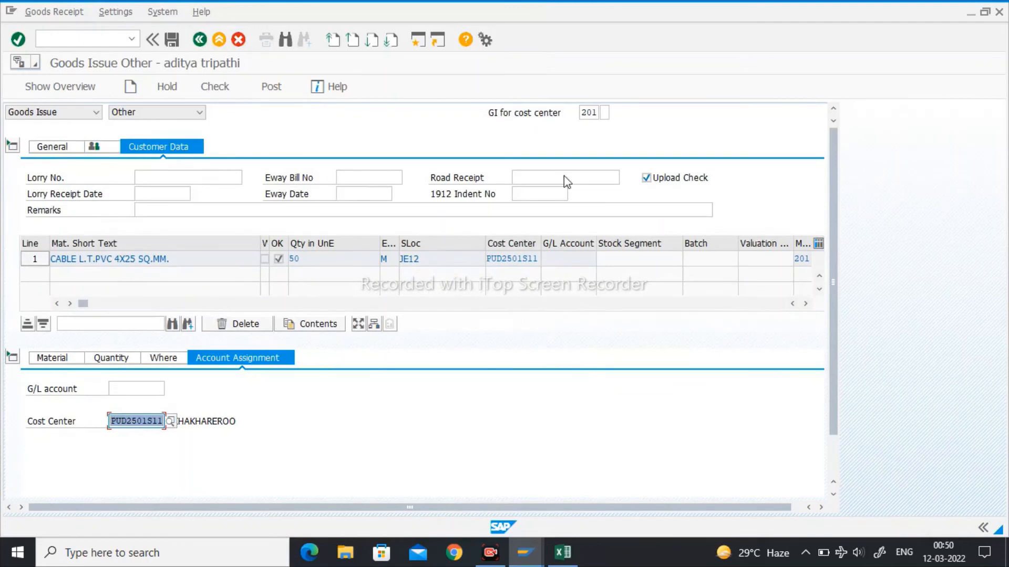
pyautogui.click(225, 97)
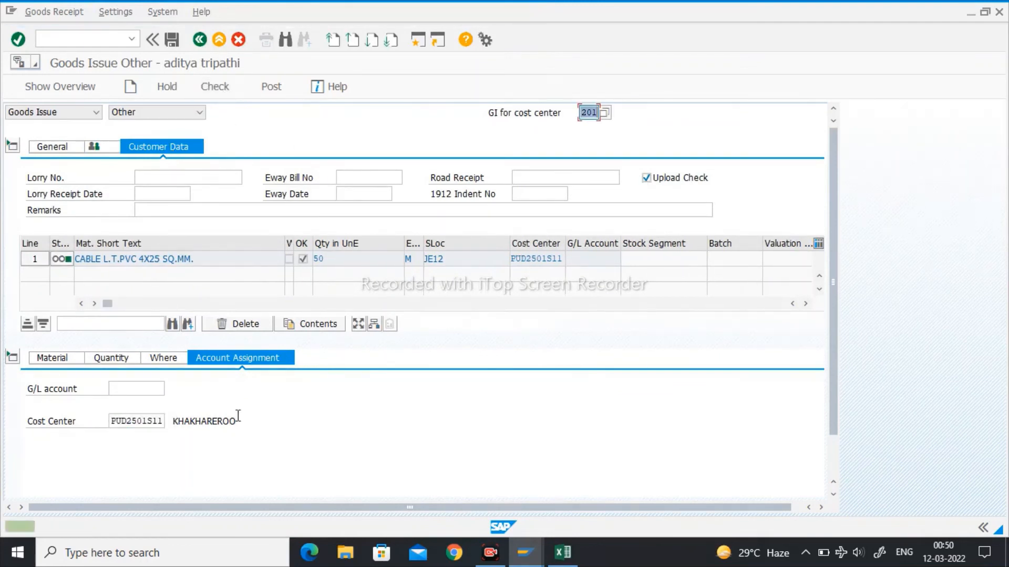
pyautogui.click(270, 91)
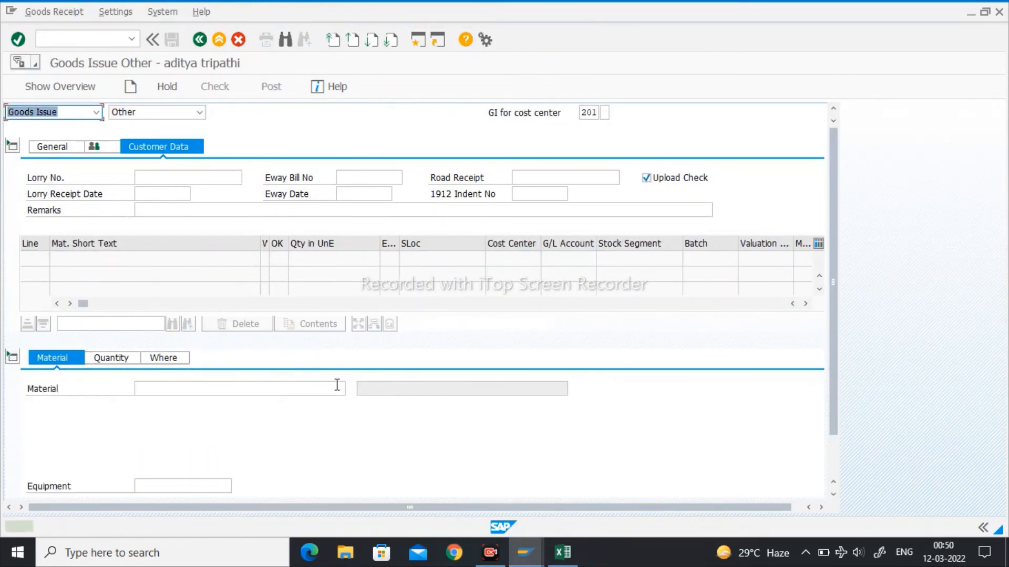
# - Rerun the warehouse stock report for plant V251 and storage location JE12, and return to the goods issue
pyautogui.moveTo(524, 552)
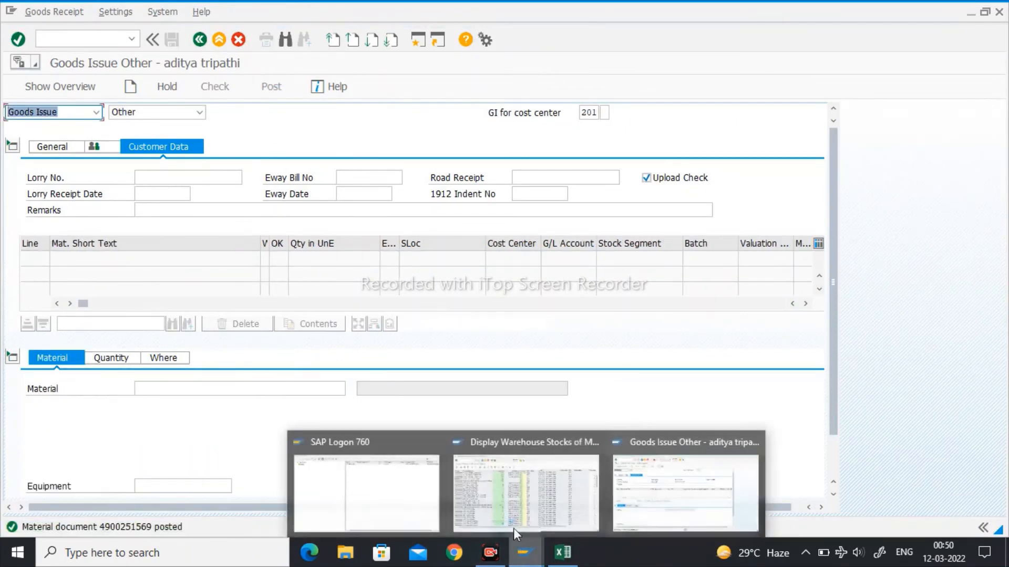
pyautogui.click(506, 508)
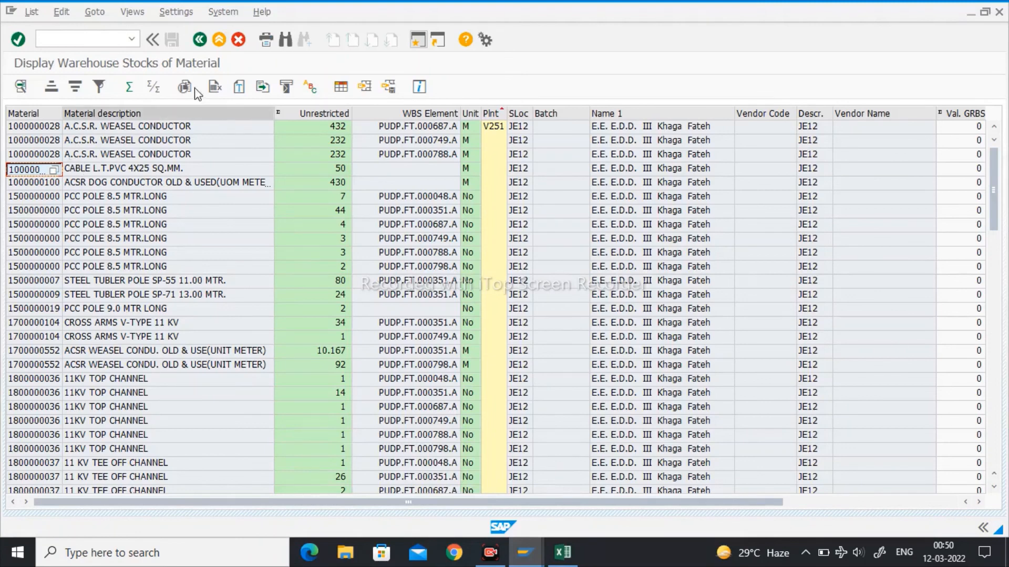
pyautogui.click(200, 40)
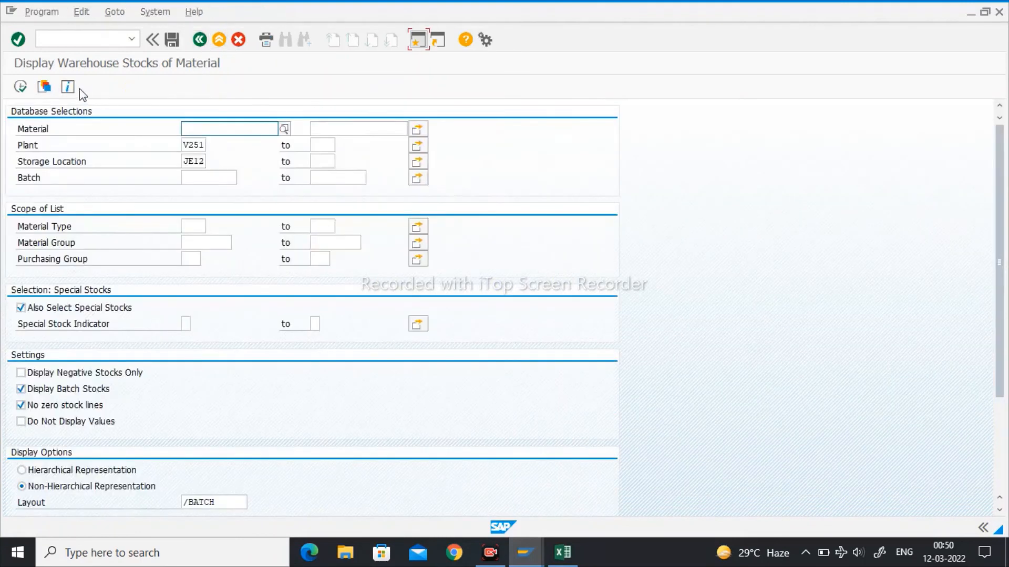
pyautogui.click(20, 88)
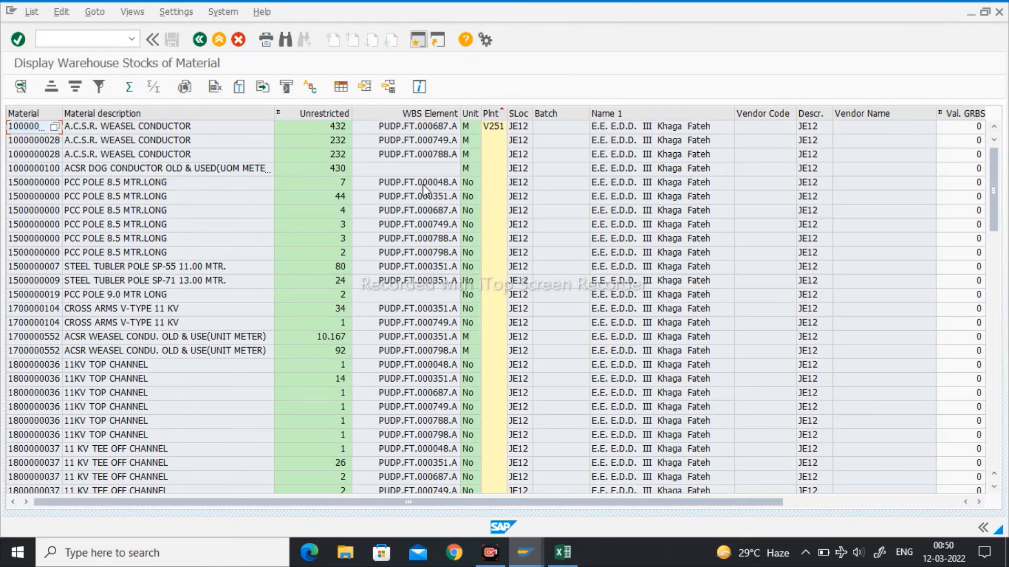
pyautogui.click(525, 553)
pyautogui.click(653, 506)
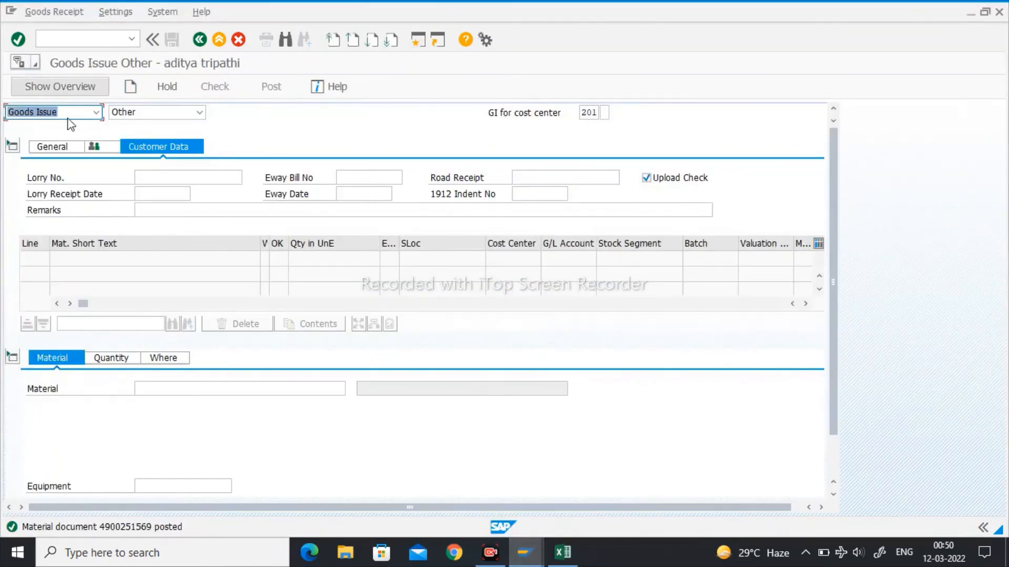